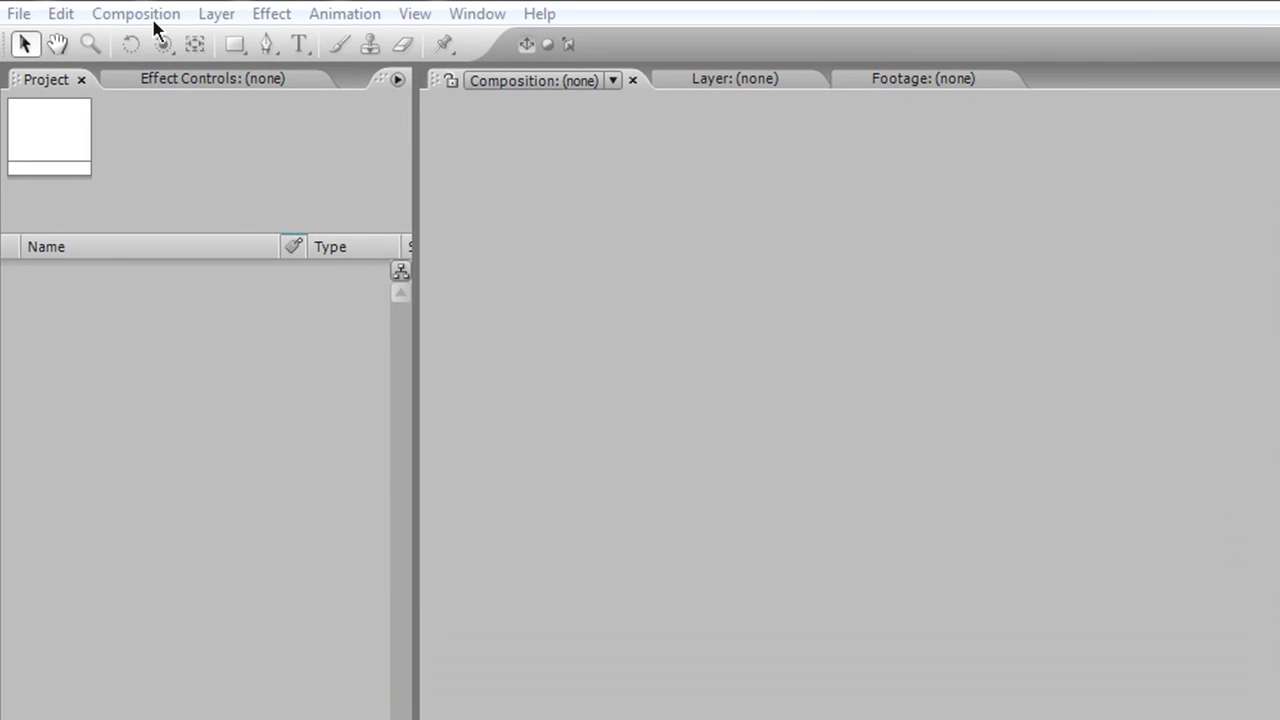
Step: Create Comp 1 at 1280×720, 29.97 fps, 8 seconds from the HDV/HDTV 720 preset
click(152, 15)
click(160, 42)
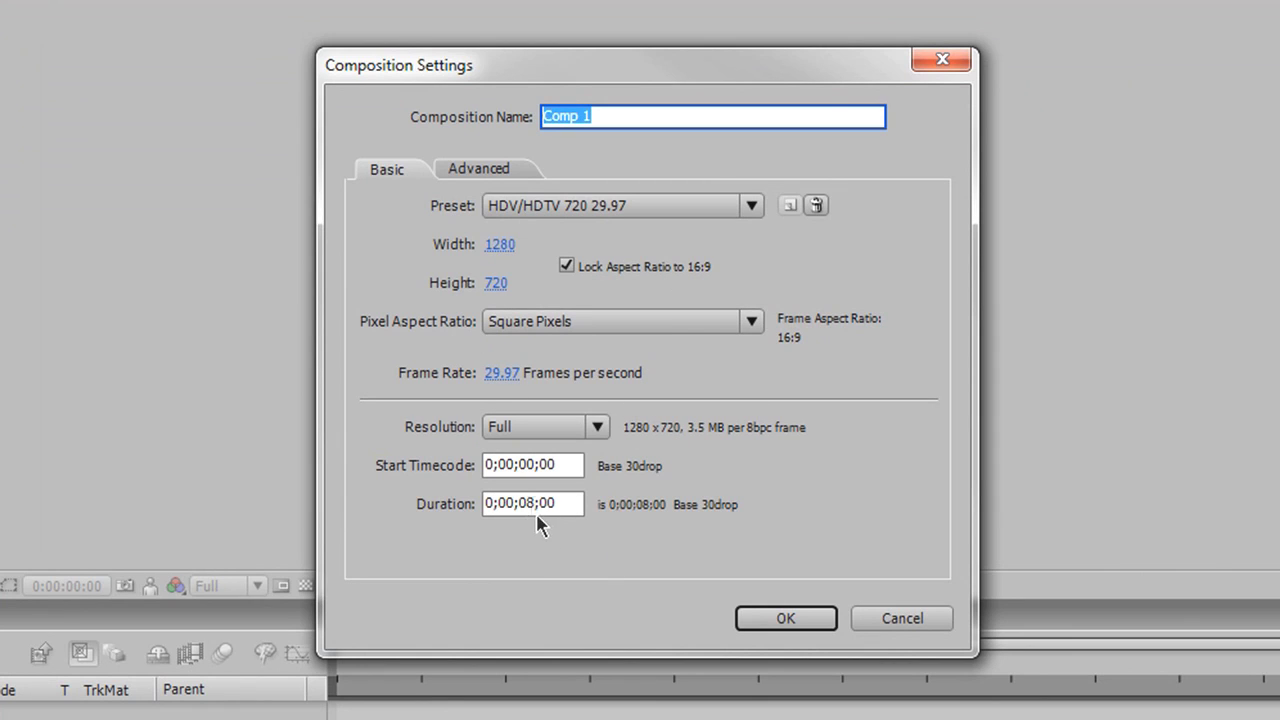
click(808, 624)
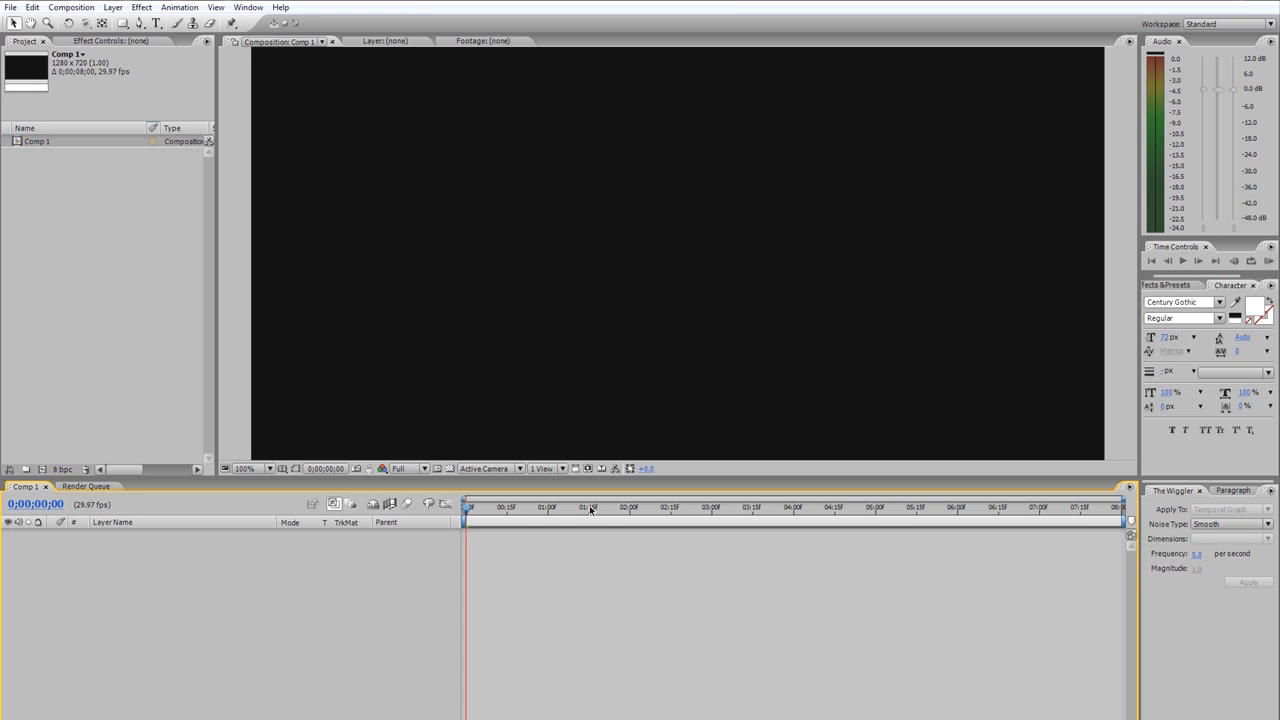
Step: Add a full-frame black solid layer named Background
click(113, 7)
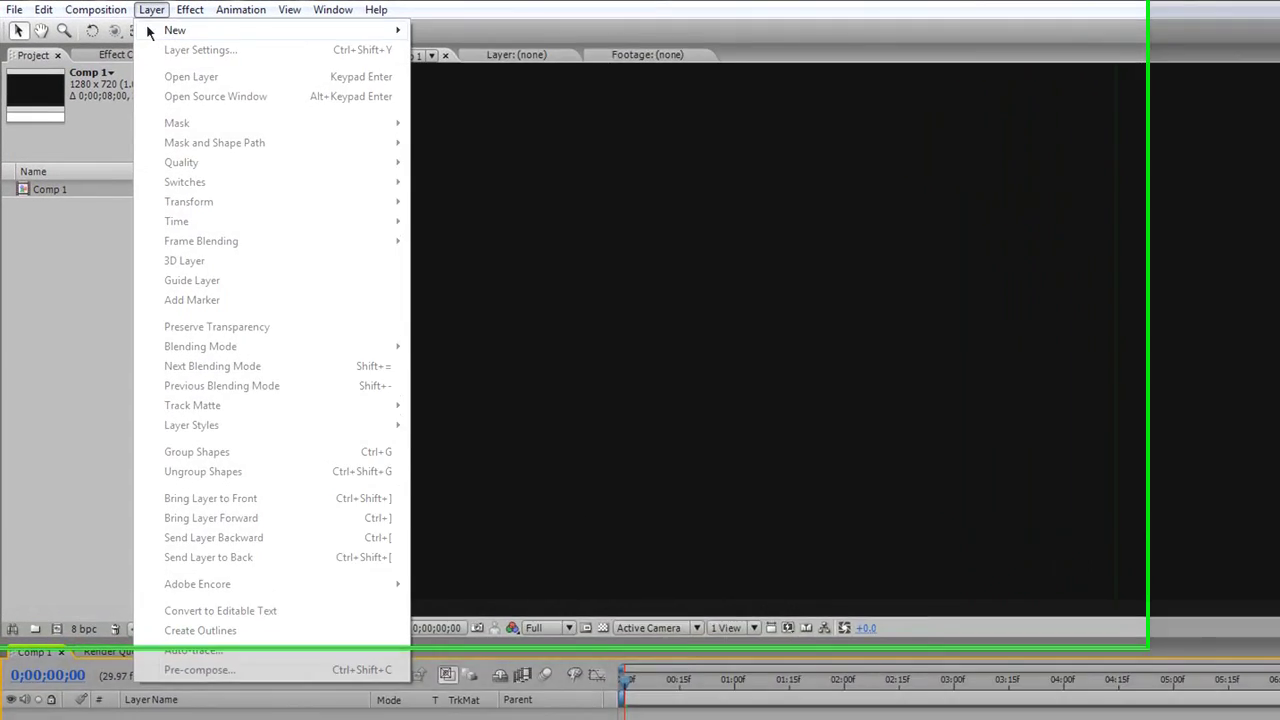
mouse_move(323, 45)
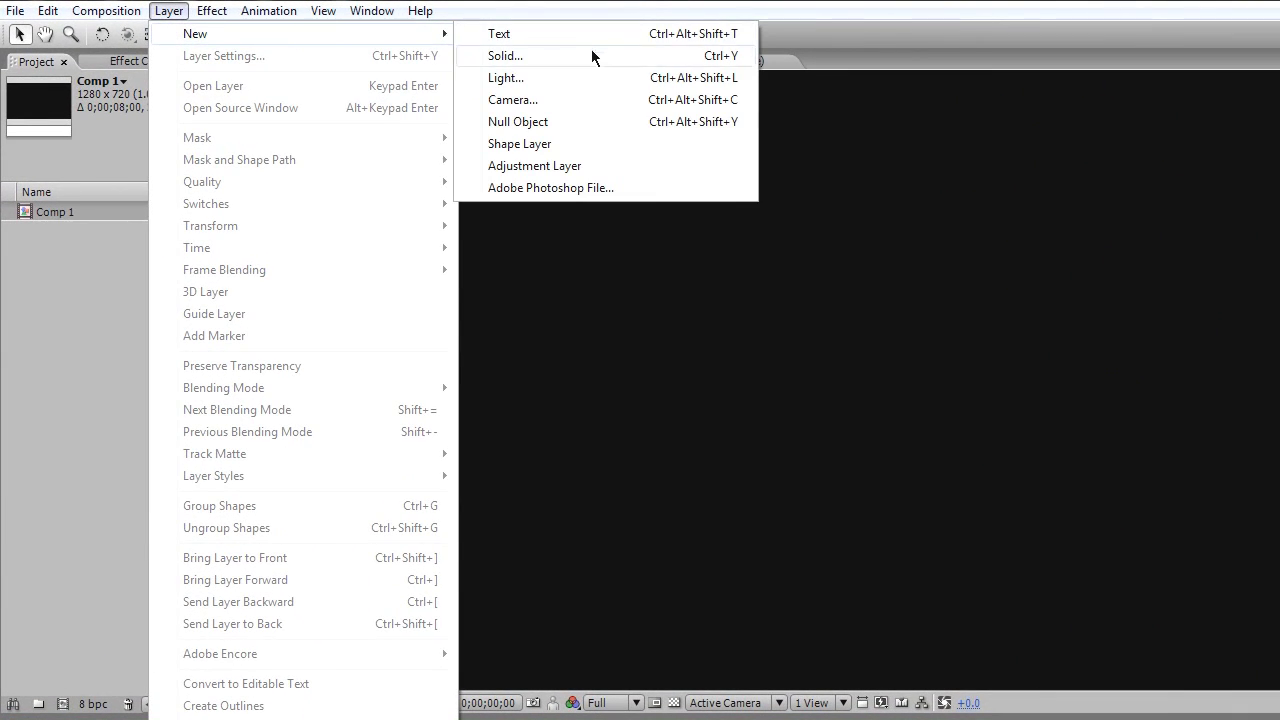
click(523, 50)
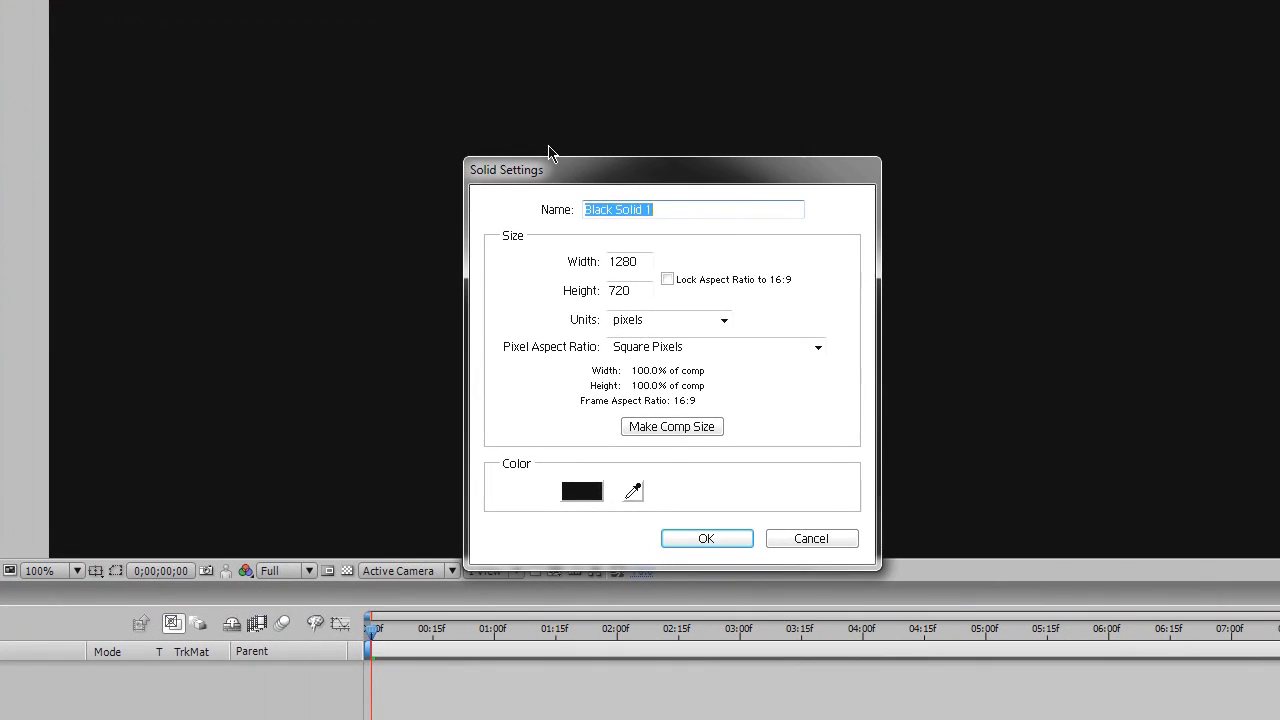
text(Background)
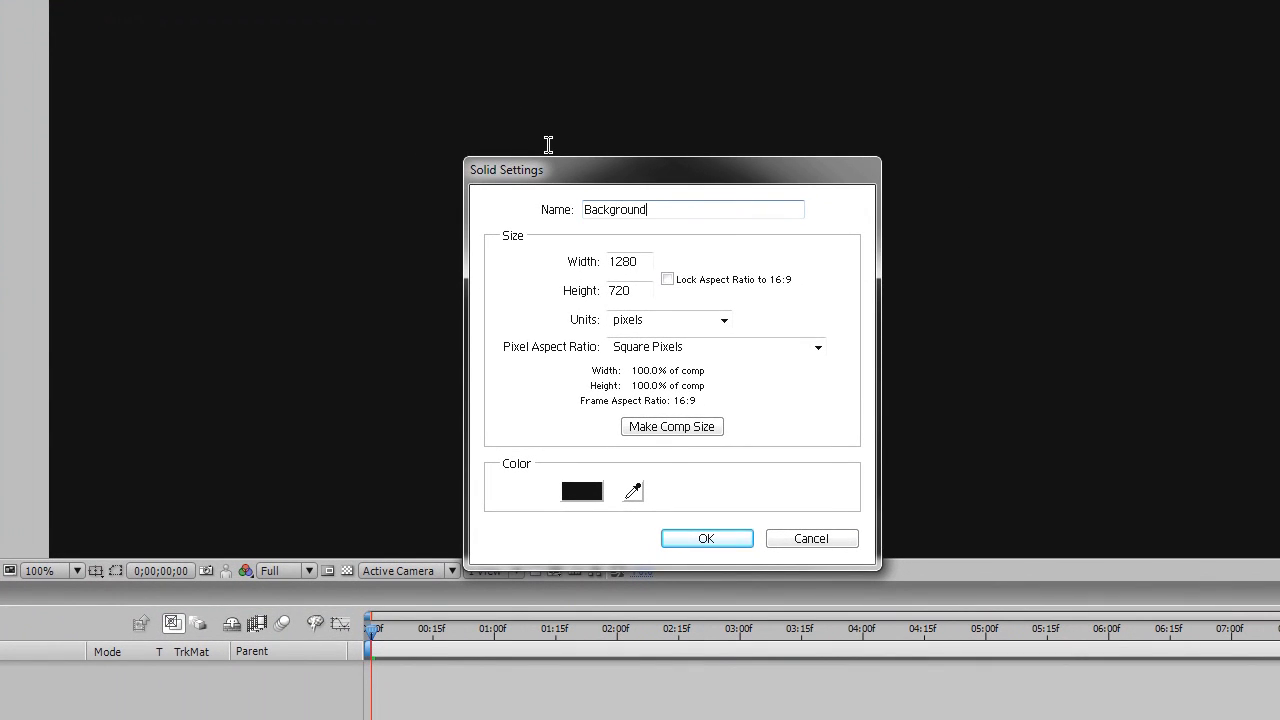
key(Return)
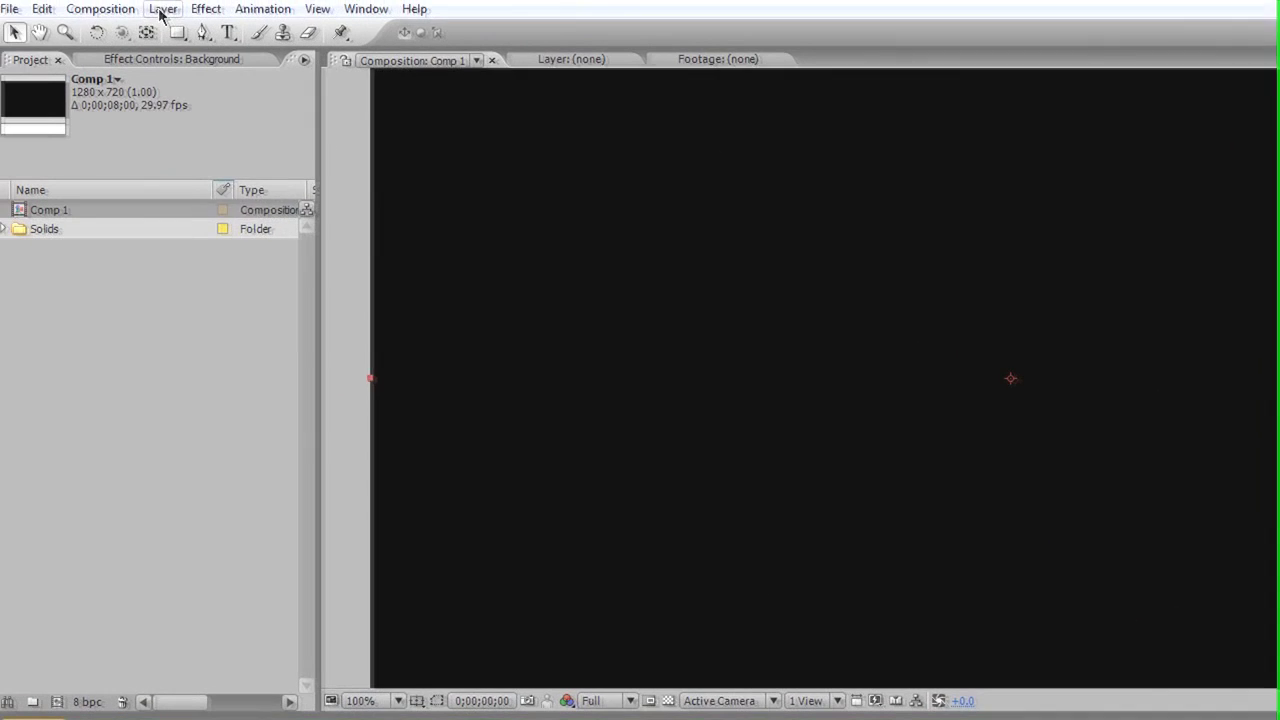
Step: Add a white text layer reading 'Isn't' and return to the Selection tool (V)
click(163, 10)
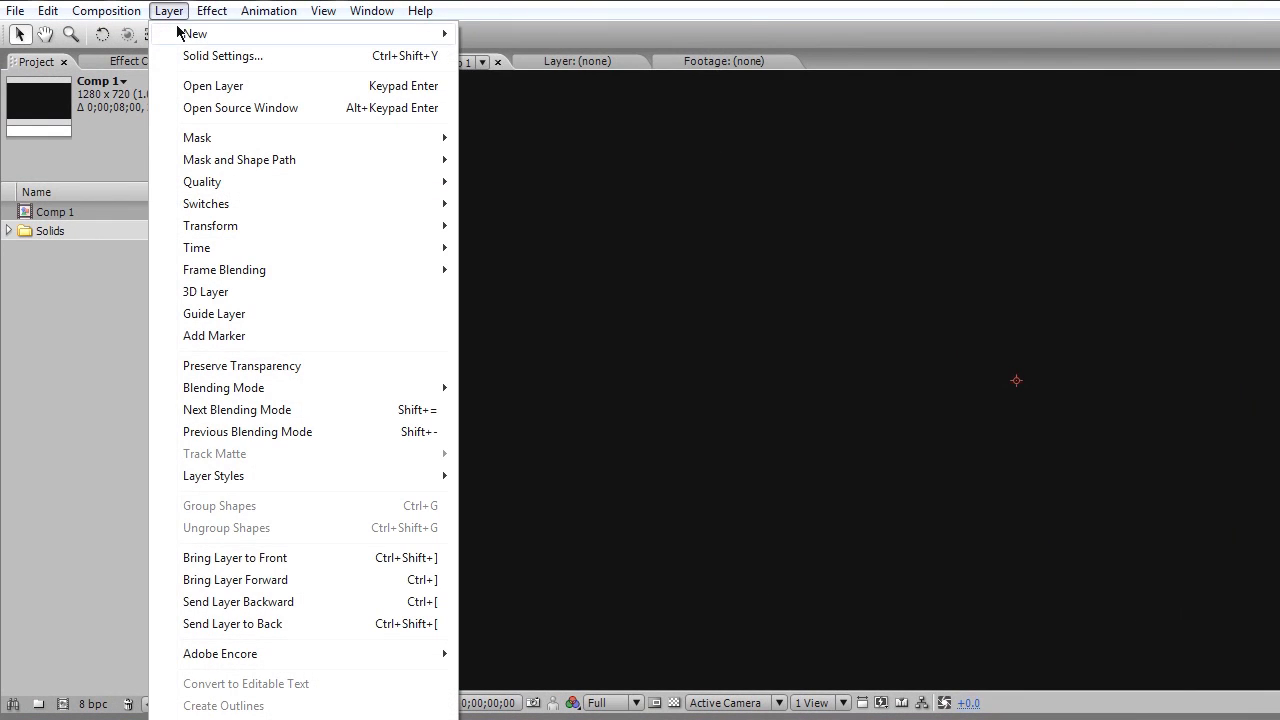
mouse_move(189, 31)
click(500, 35)
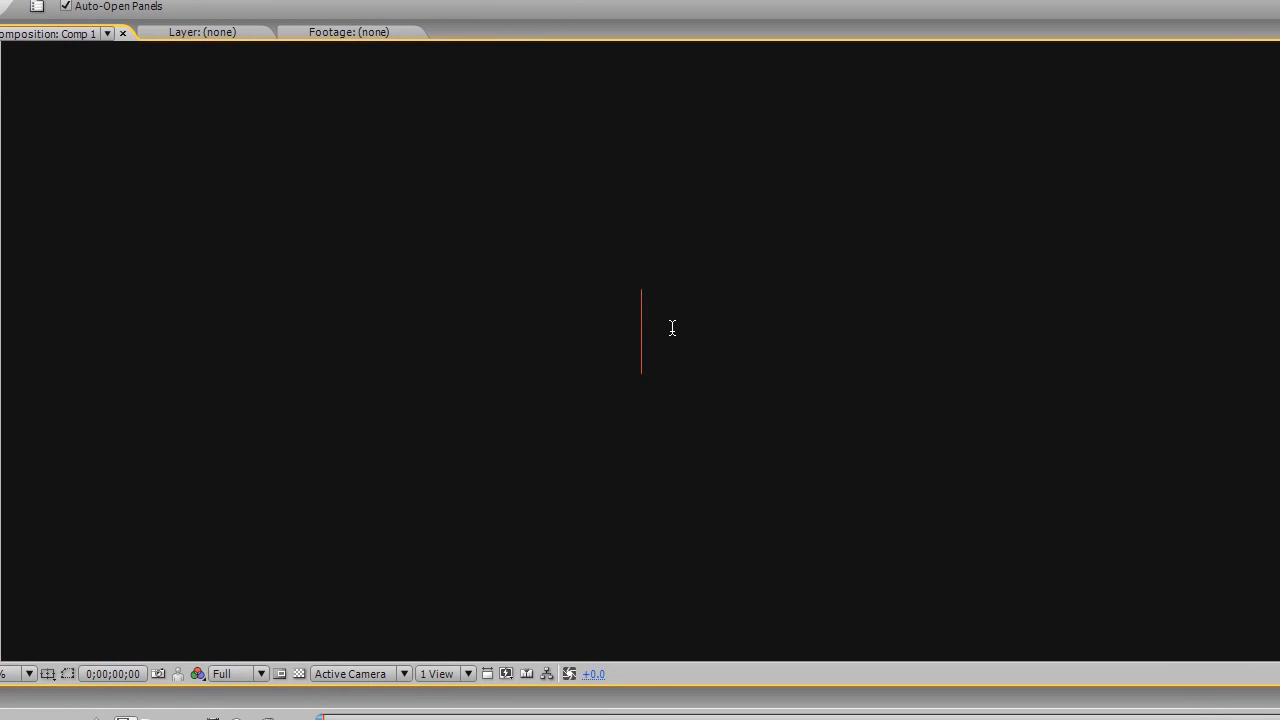
text(Isn't)
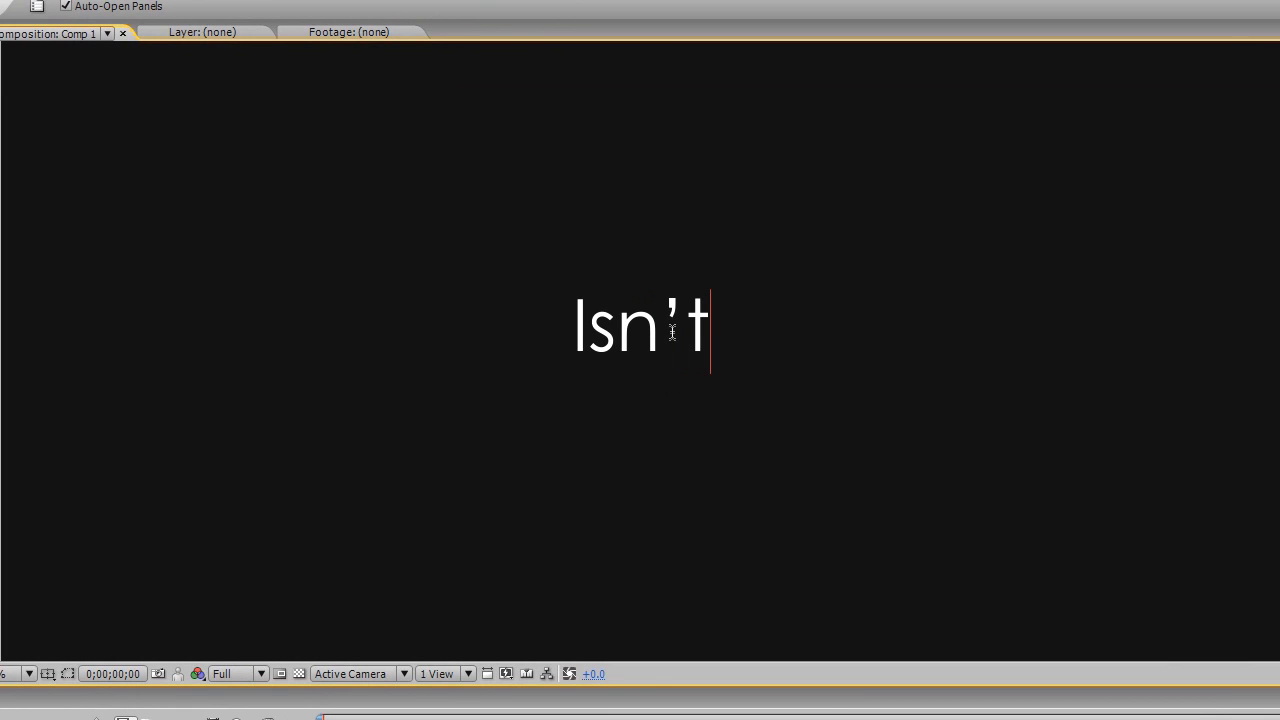
key(KP_Enter)
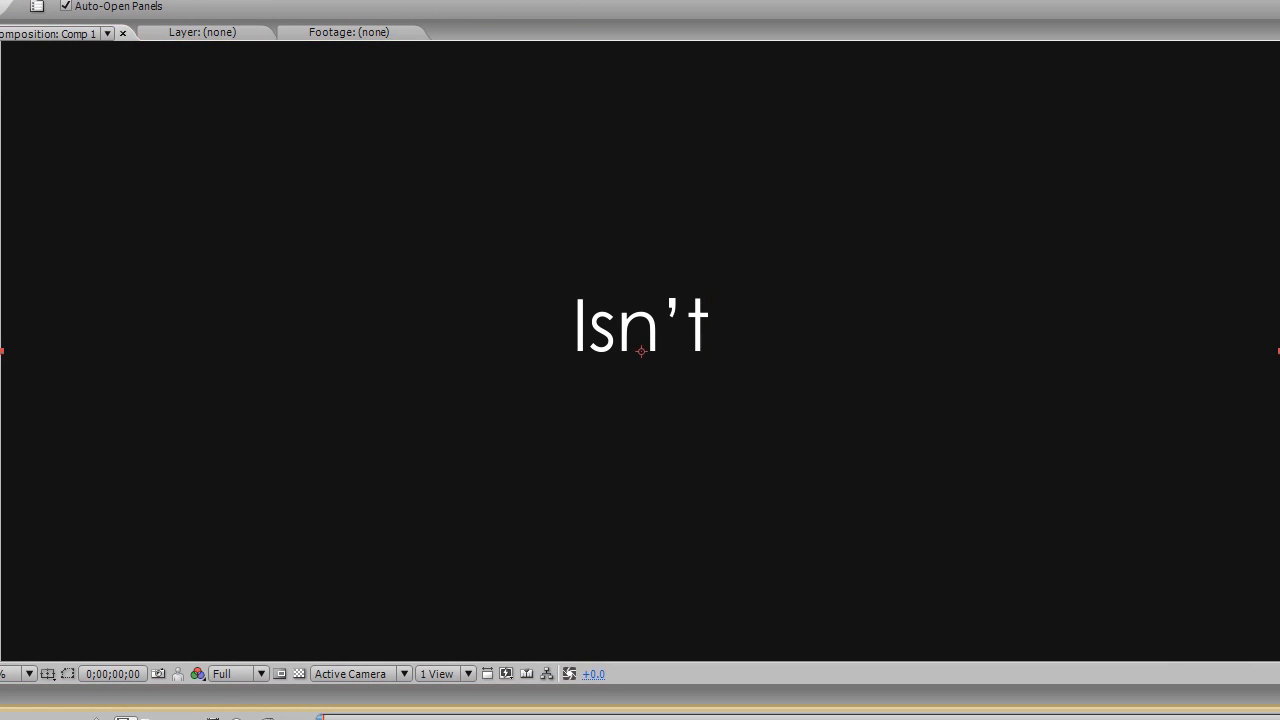
key(v)
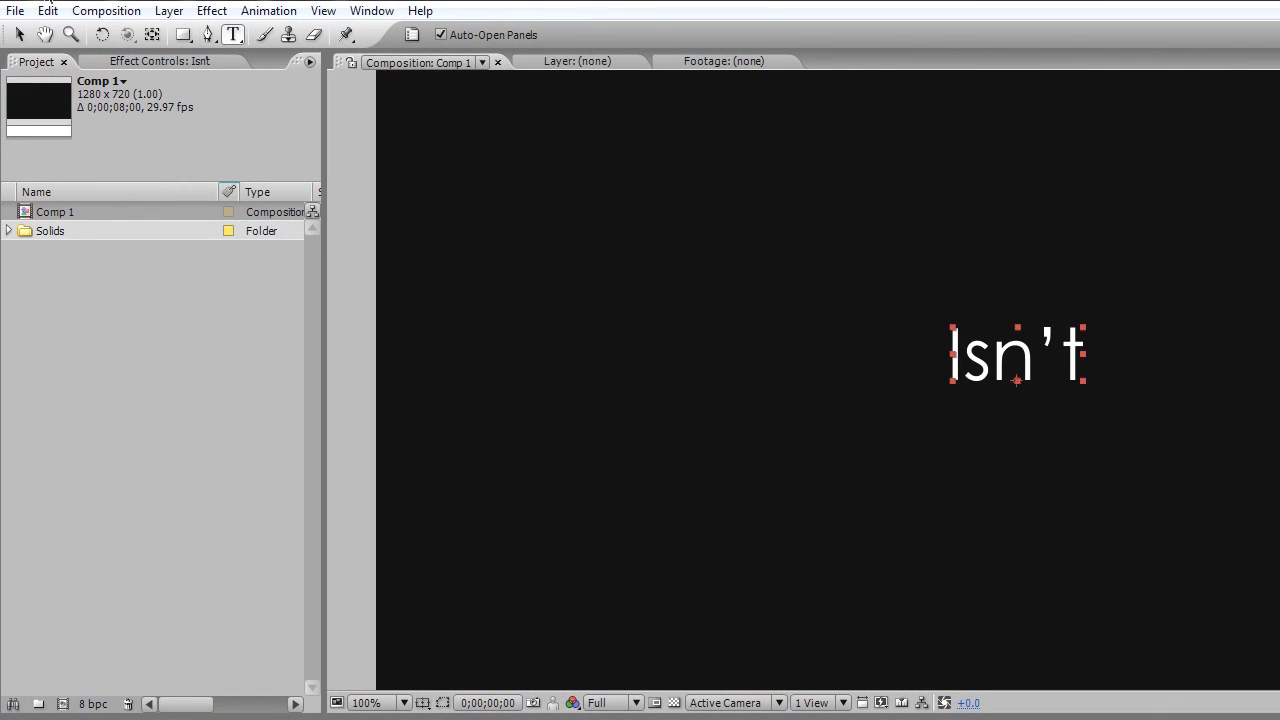
click(169, 10)
Step: Add a camera layer named Camera with the 35mm preset, accepting the 2D-layer warning
mouse_move(480, 36)
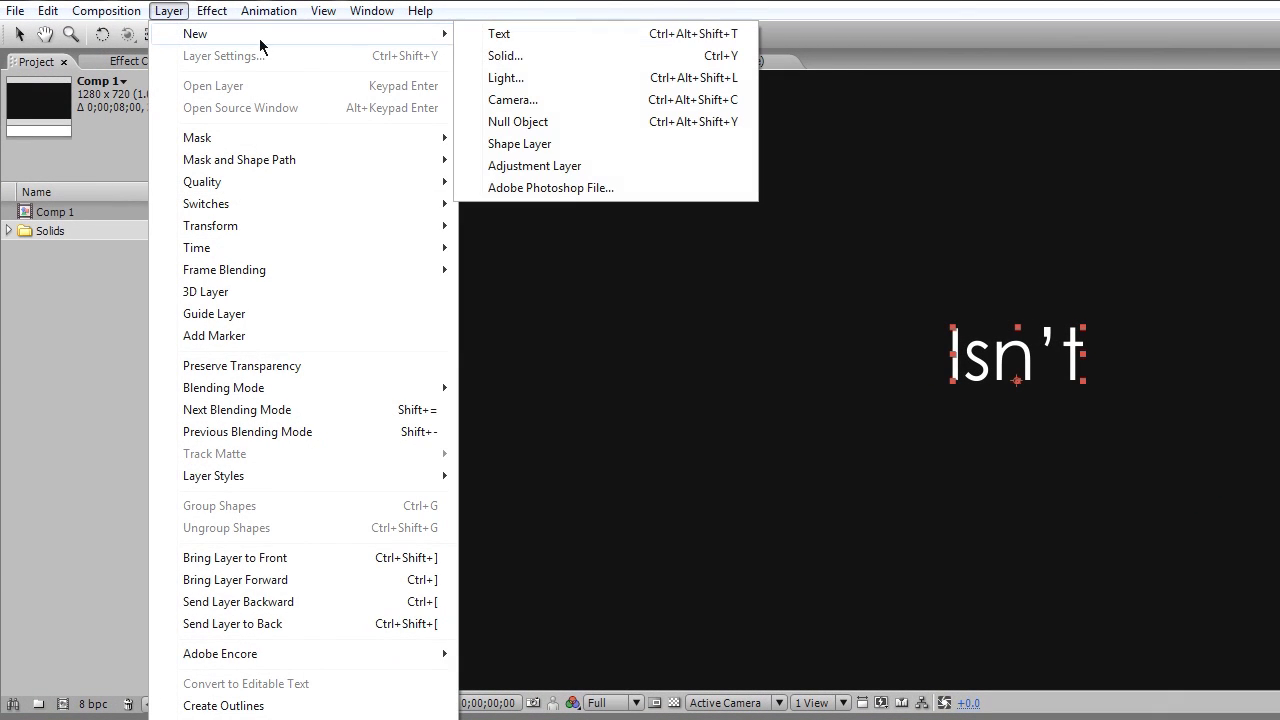
click(530, 100)
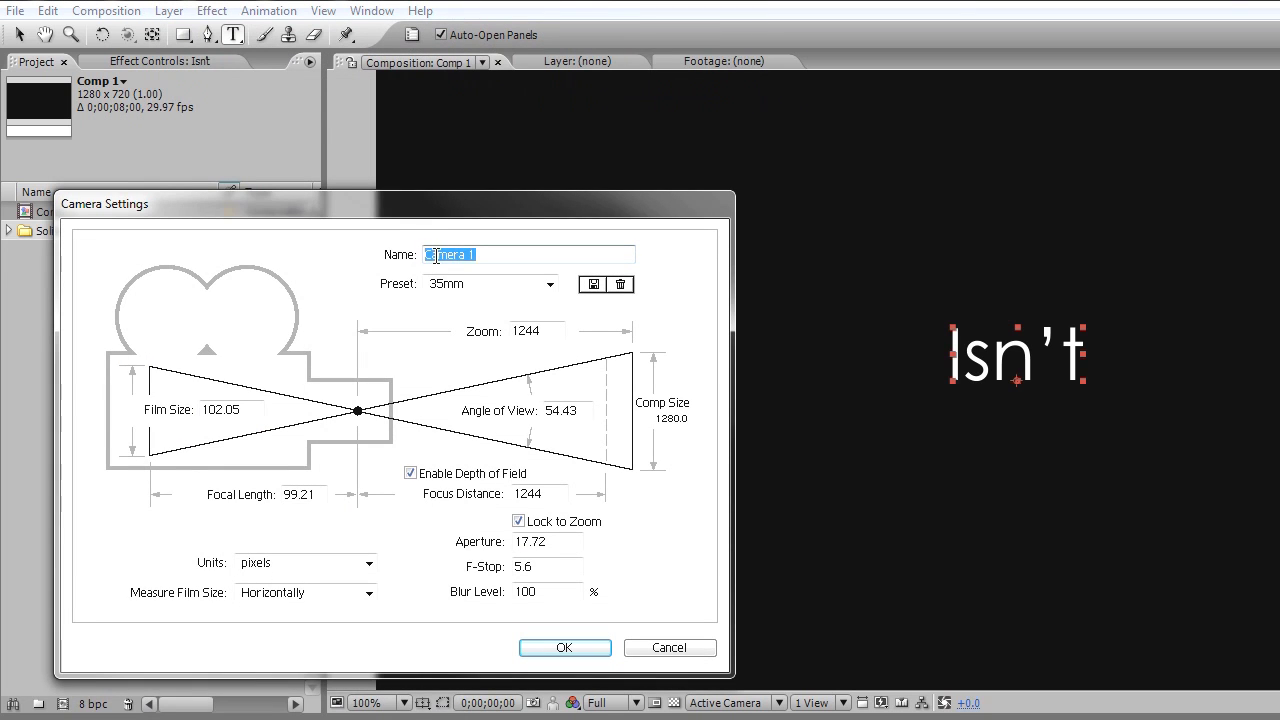
text(Camera)
drag(597, 226, 1143, 251)
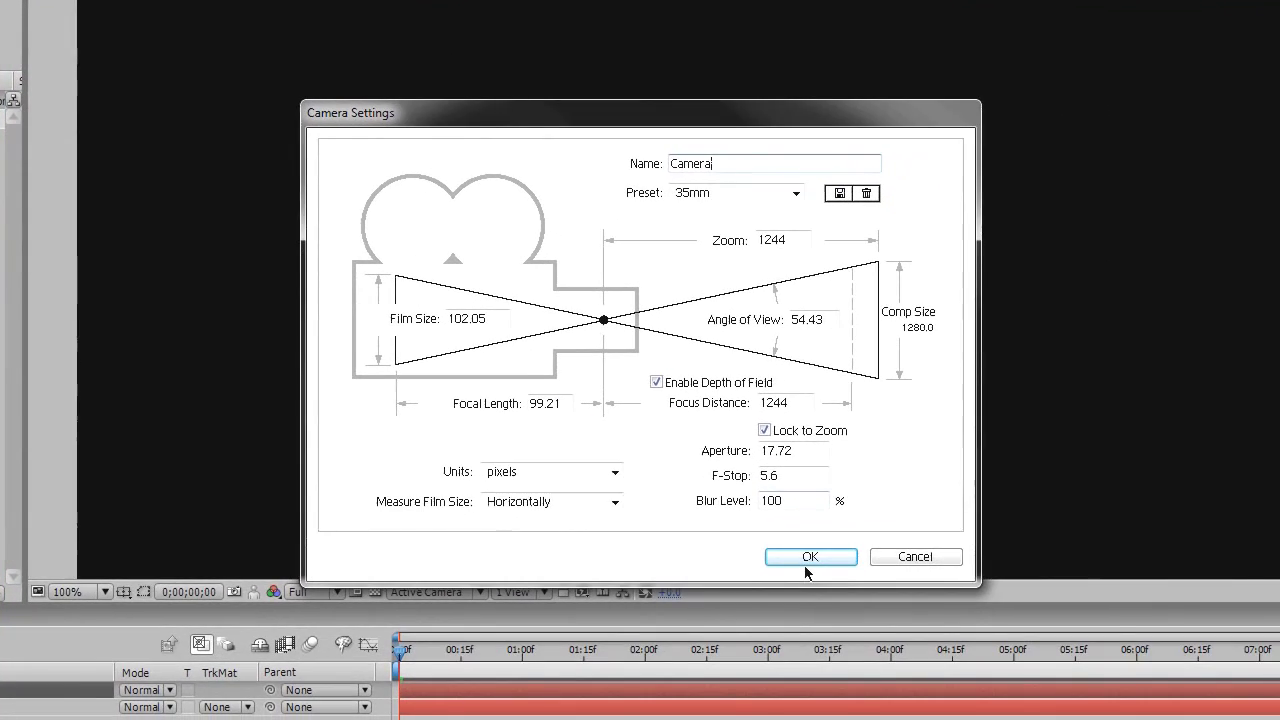
click(748, 193)
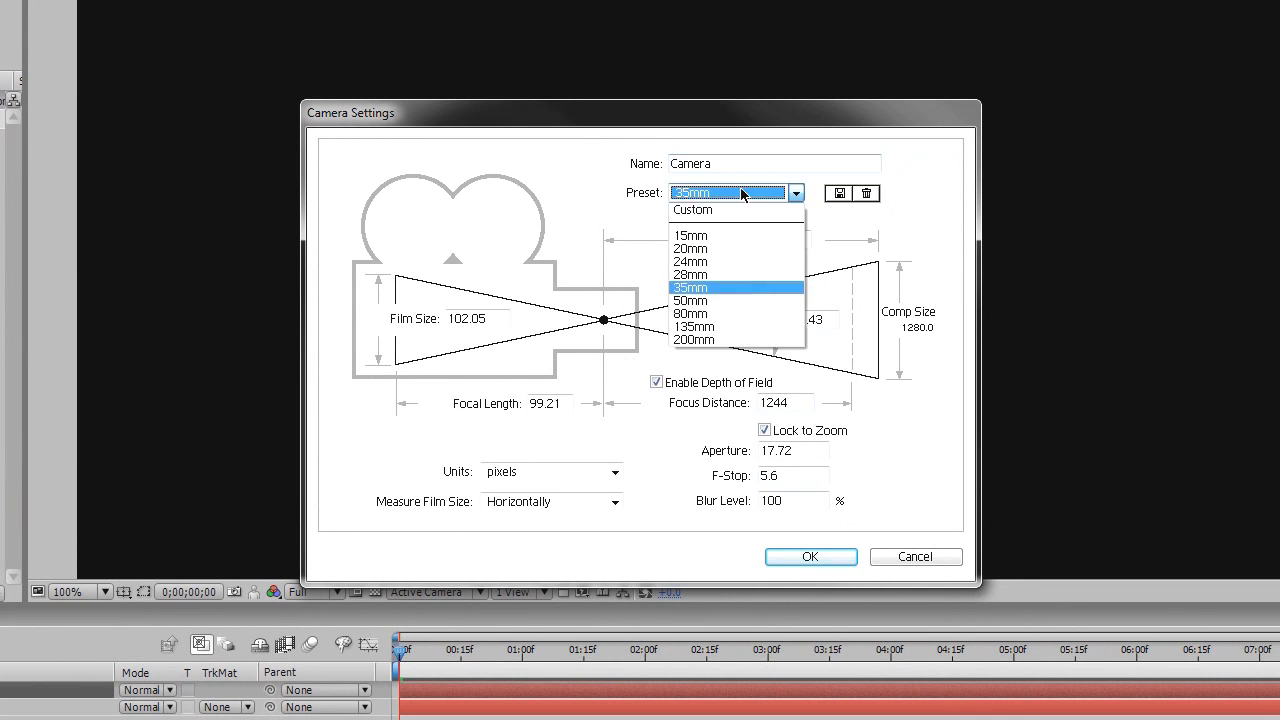
click(748, 193)
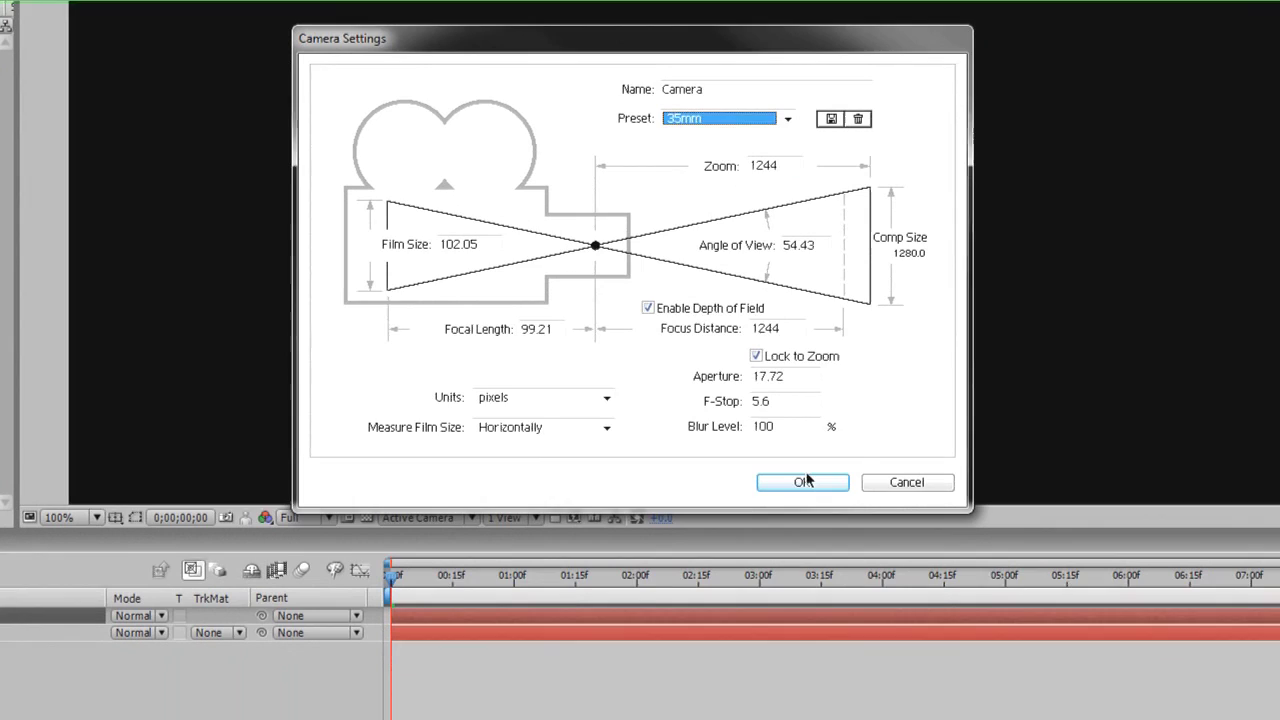
click(814, 563)
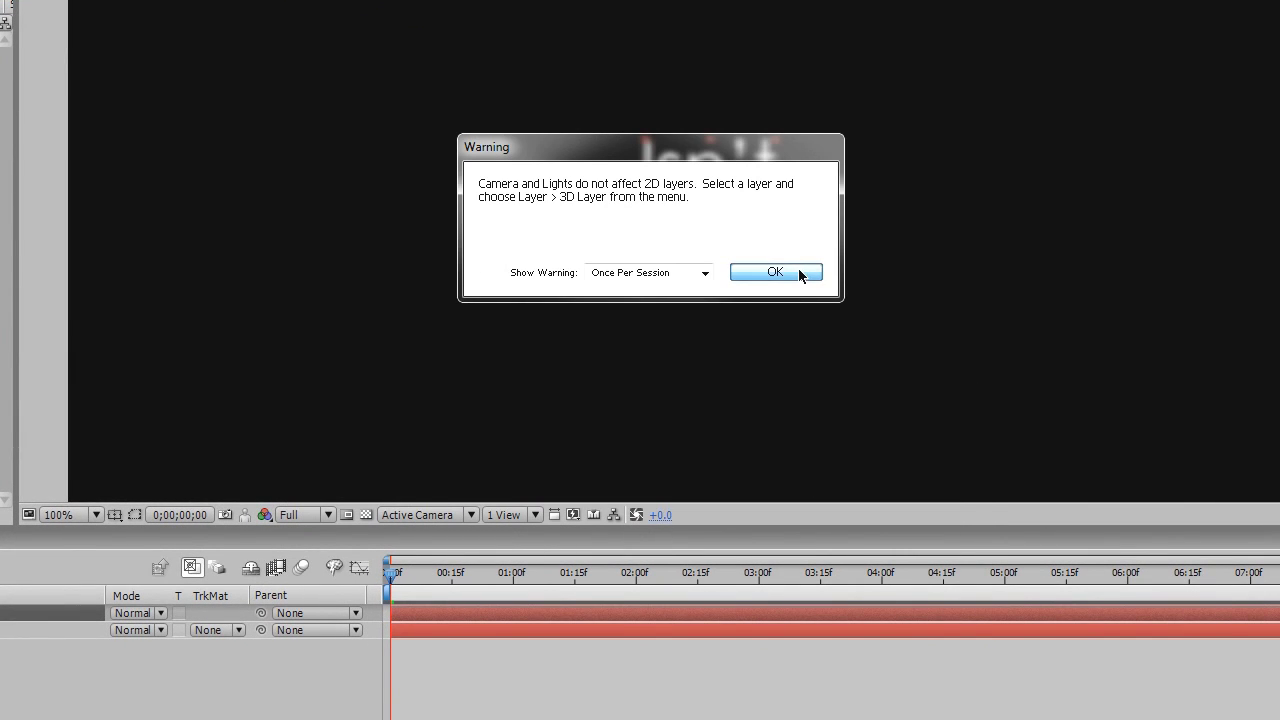
click(800, 272)
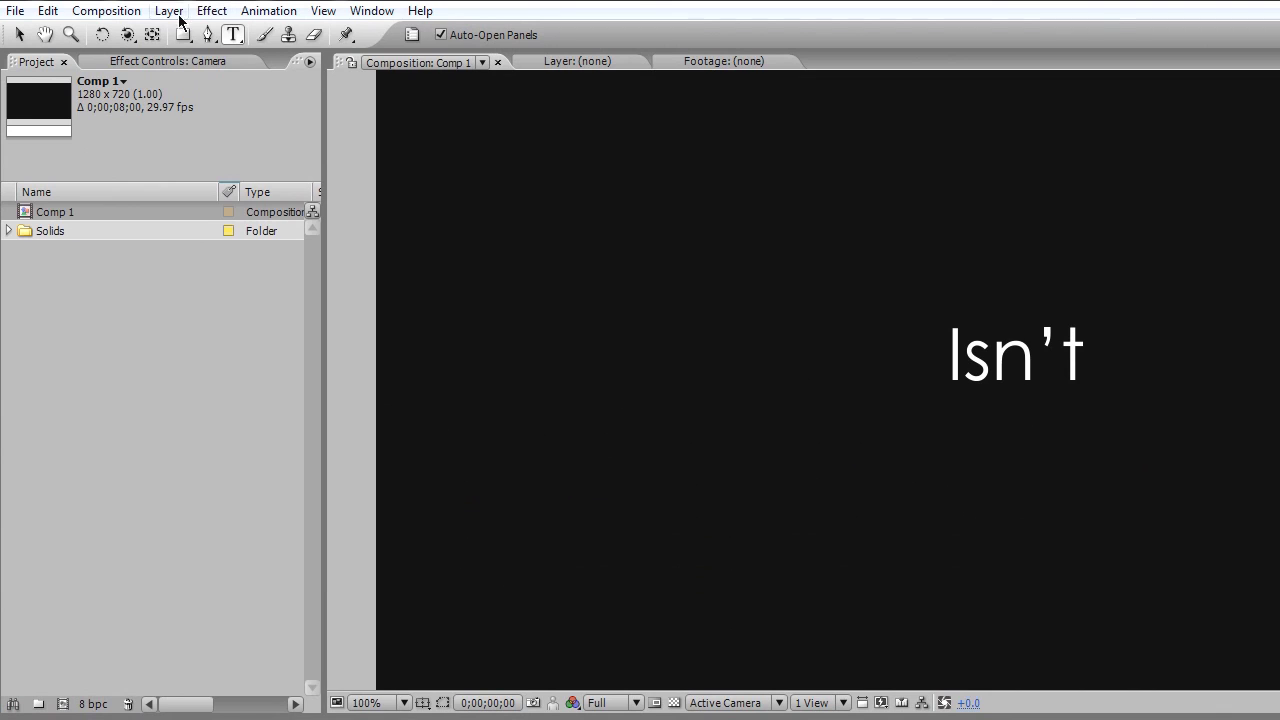
click(172, 11)
Step: Add a null object renamed Null, toggling its visibility off and back on
mouse_move(184, 34)
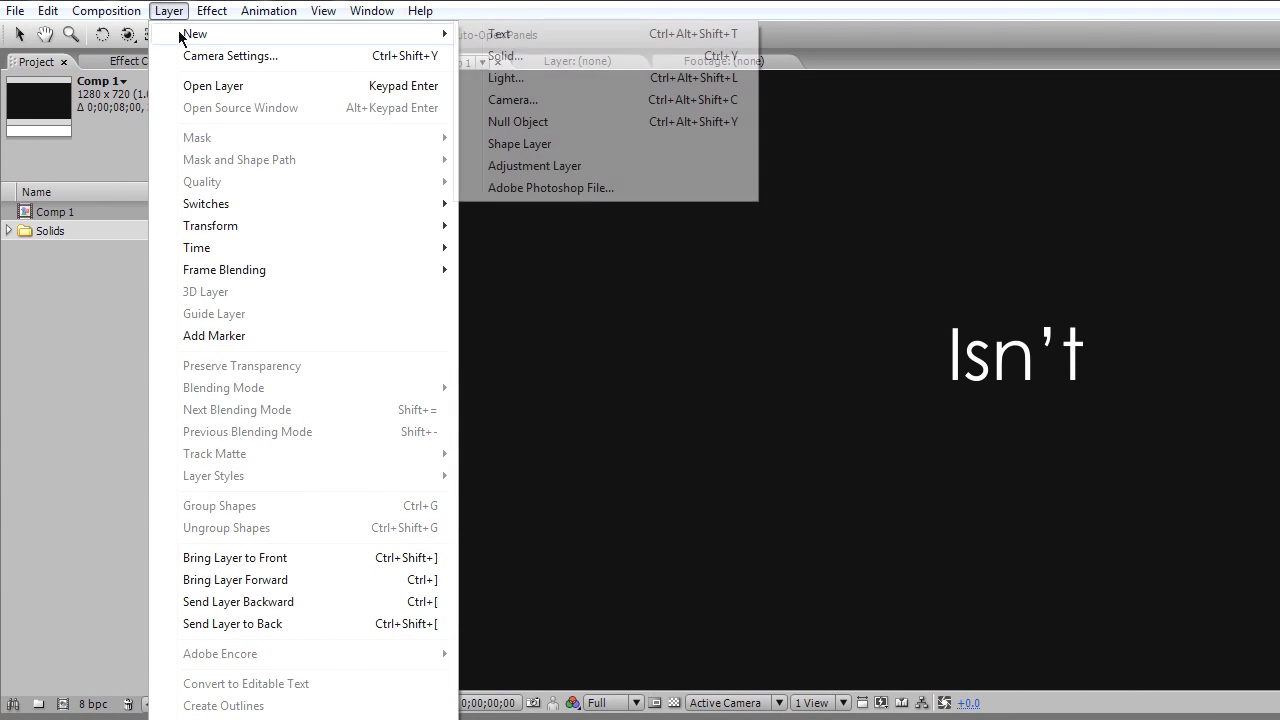
click(538, 122)
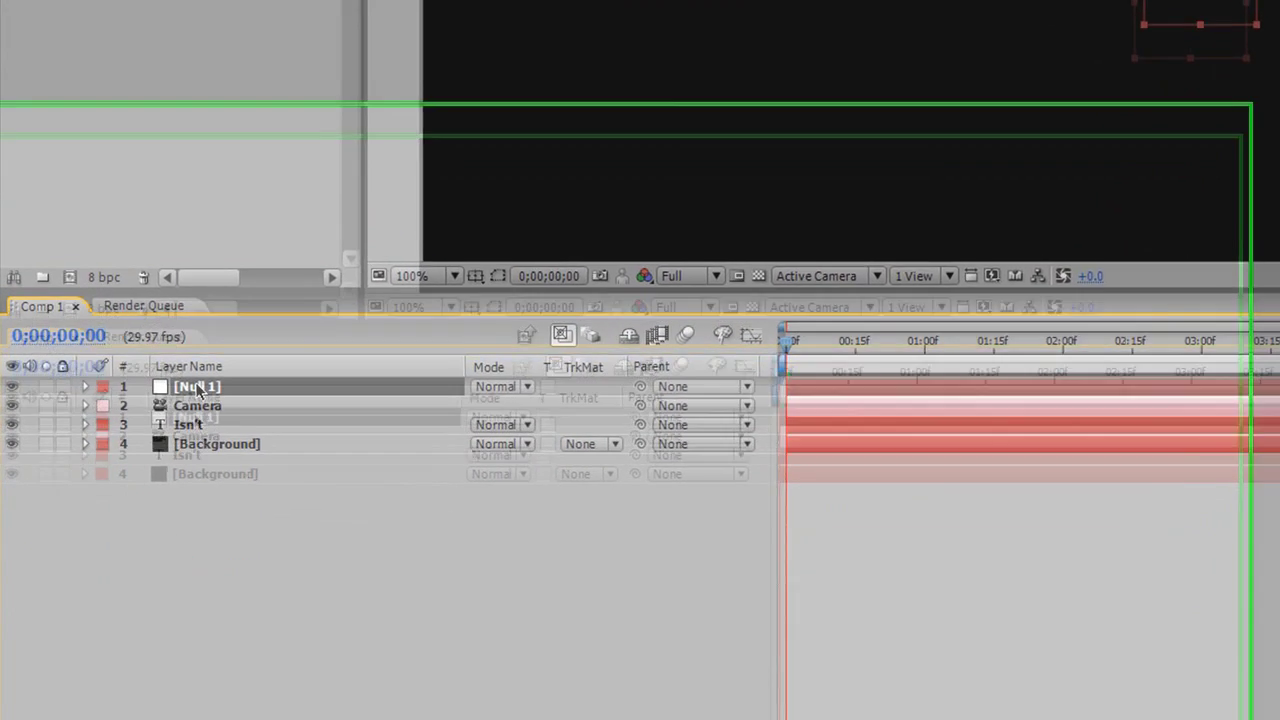
key(Return)
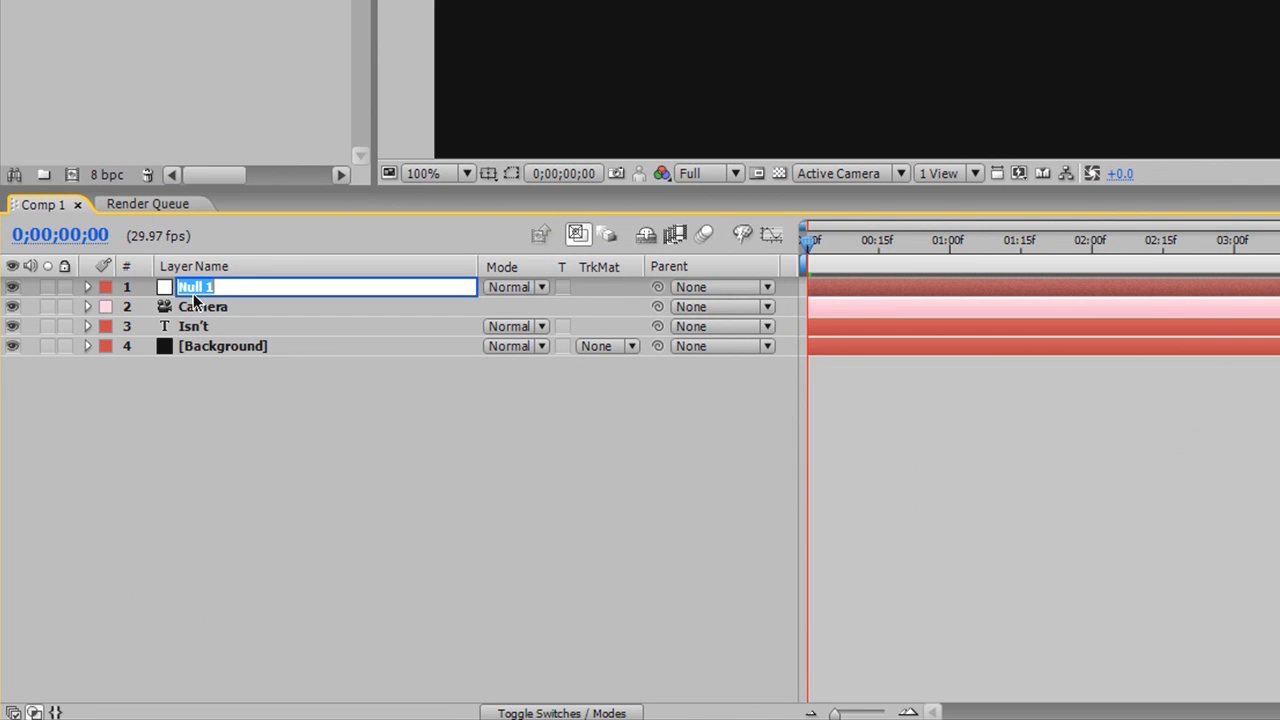
text(Null)
key(Return)
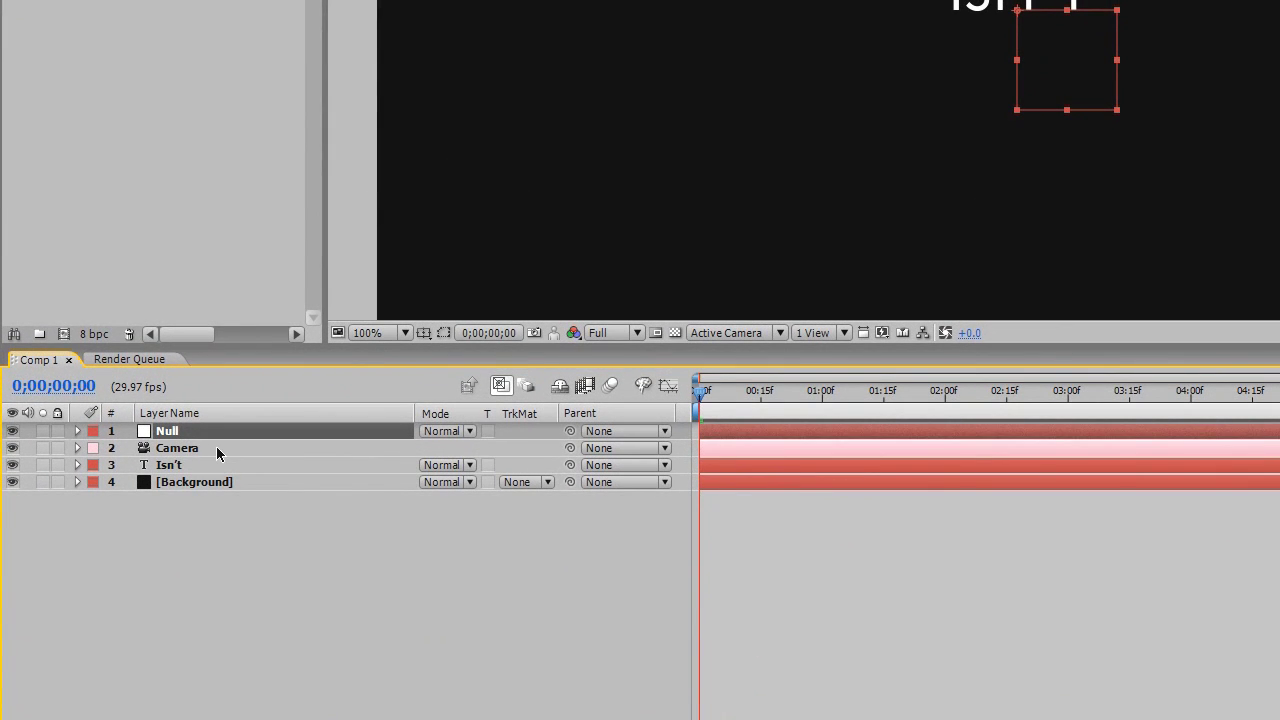
click(13, 431)
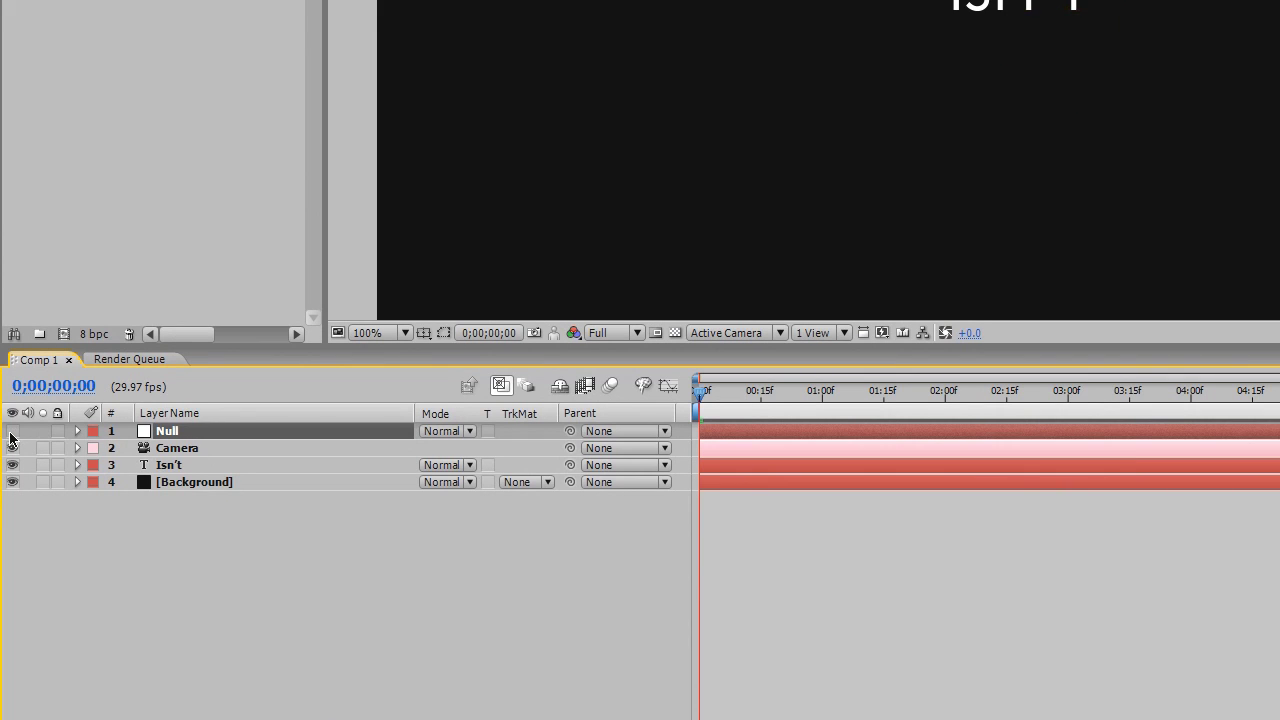
click(12, 431)
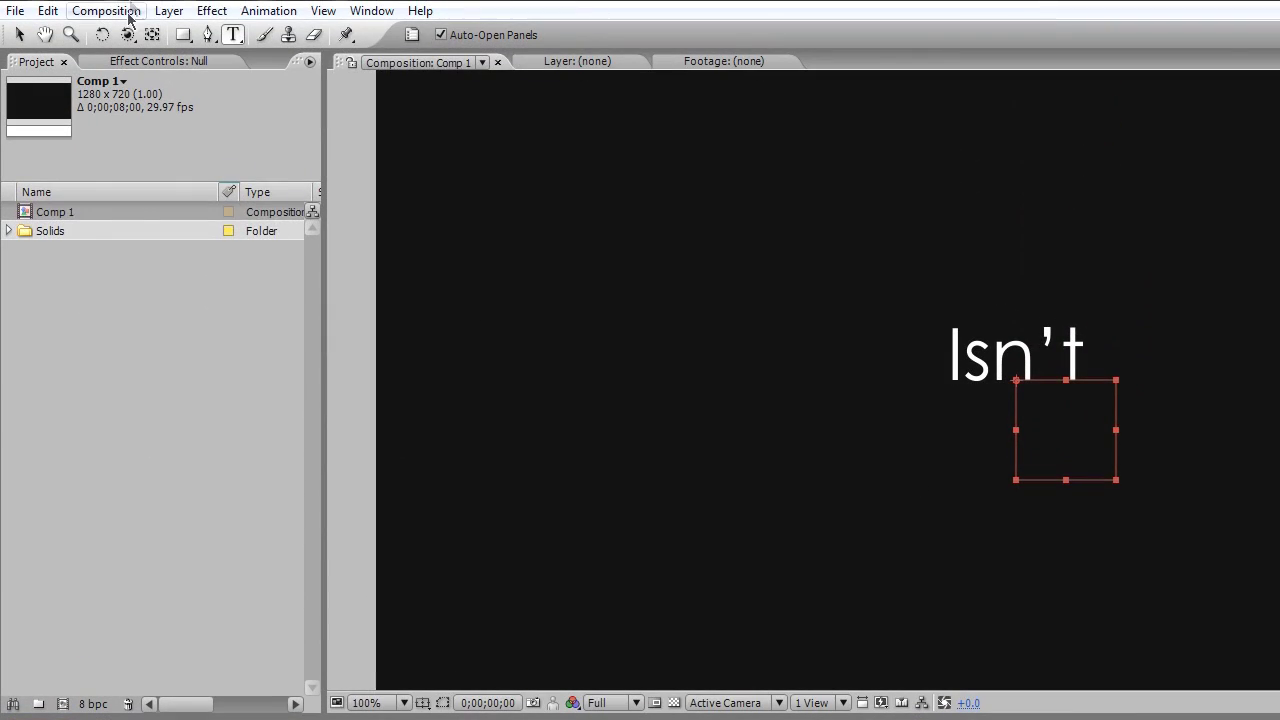
Step: Add a solid named Particles and drag it down to sit just above Background
click(167, 11)
mouse_move(250, 33)
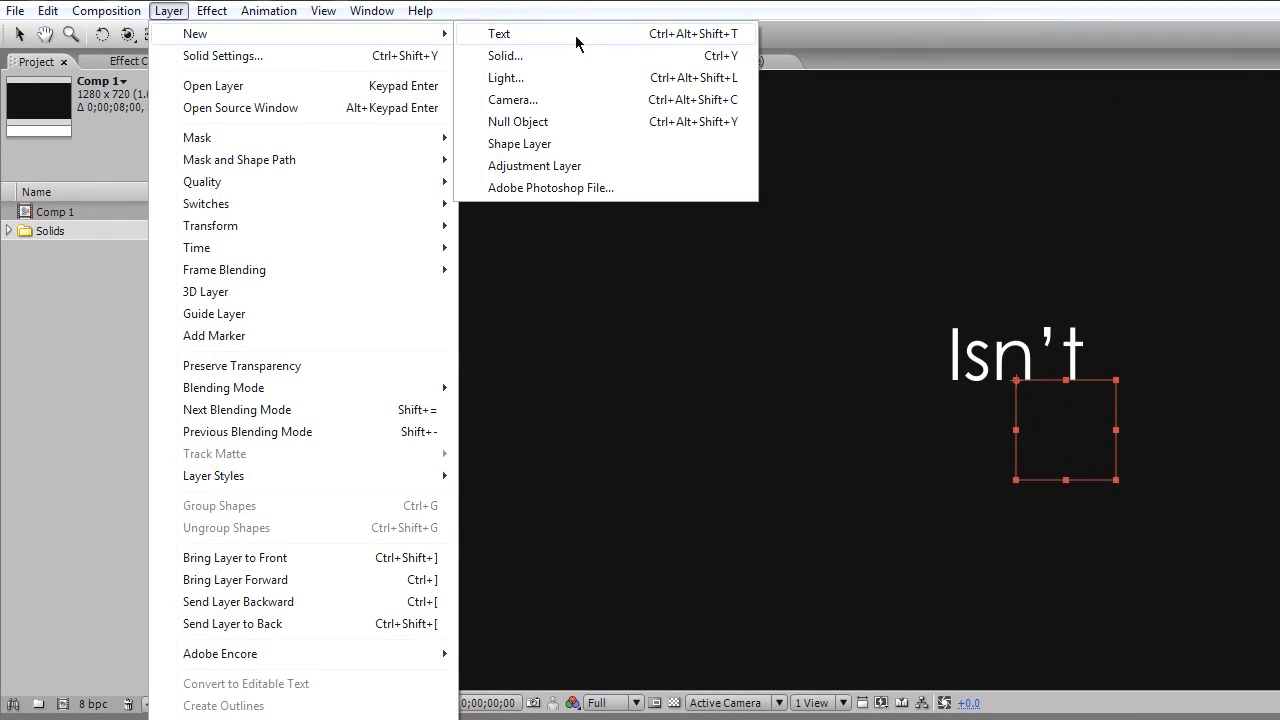
click(505, 55)
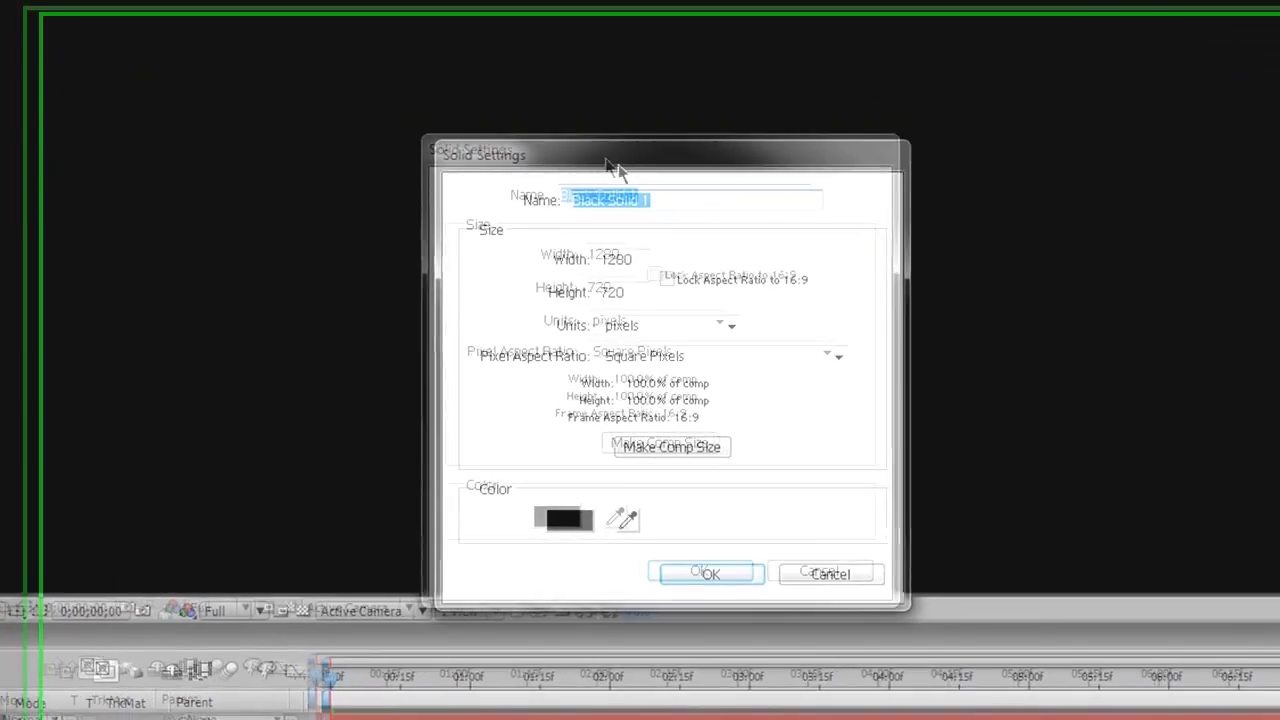
text(Particles)
key(Return)
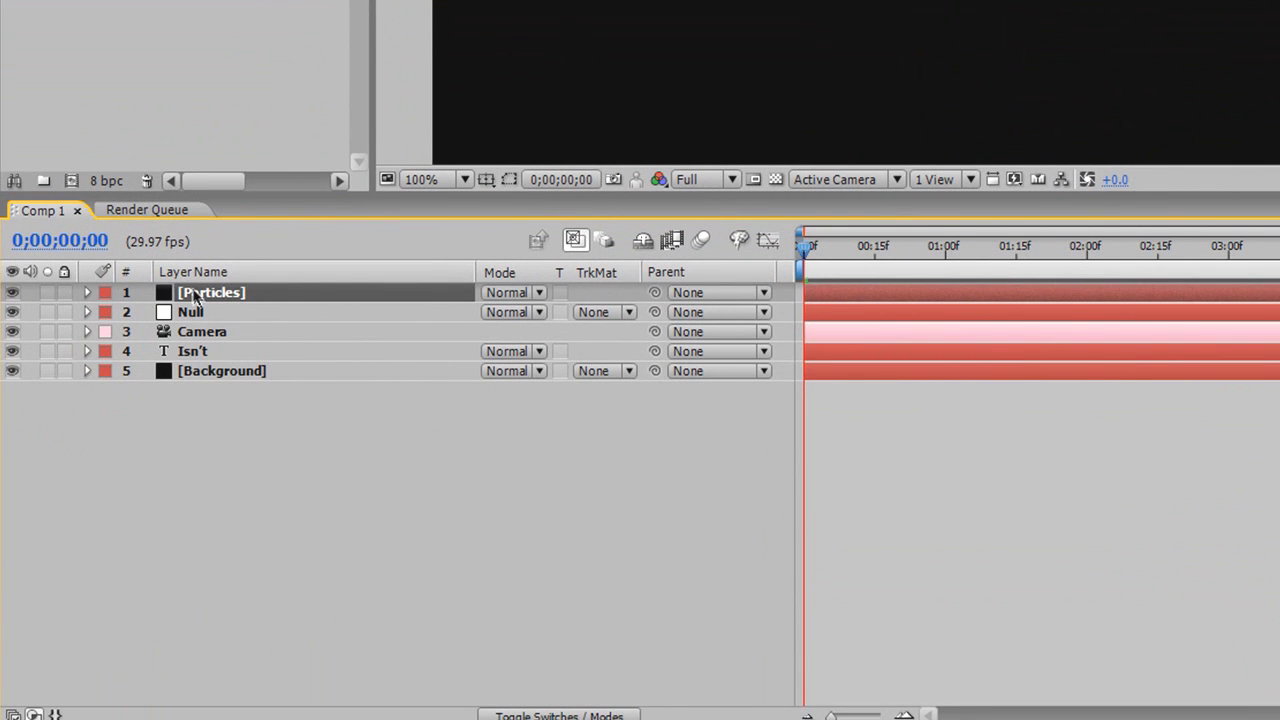
drag(192, 358, 192, 362)
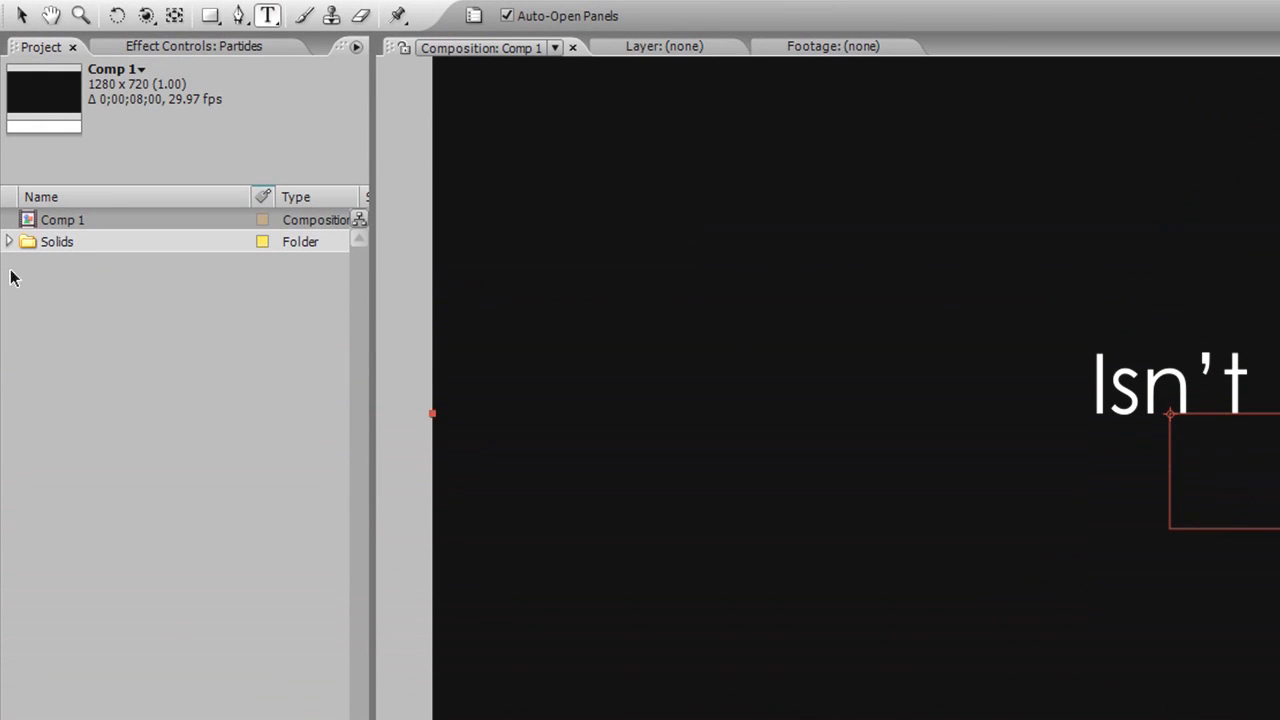
Step: Import the Narvas.WAV audio file into the Project panel
right_click(99, 322)
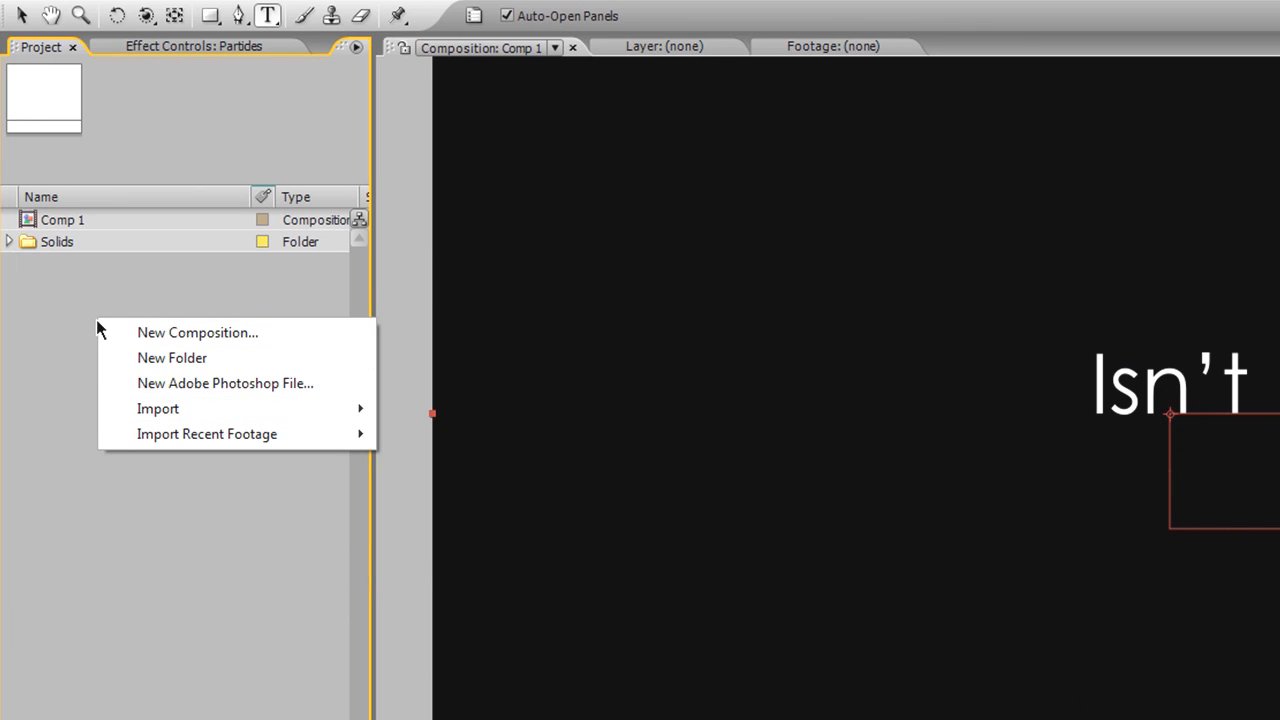
mouse_move(262, 415)
click(463, 416)
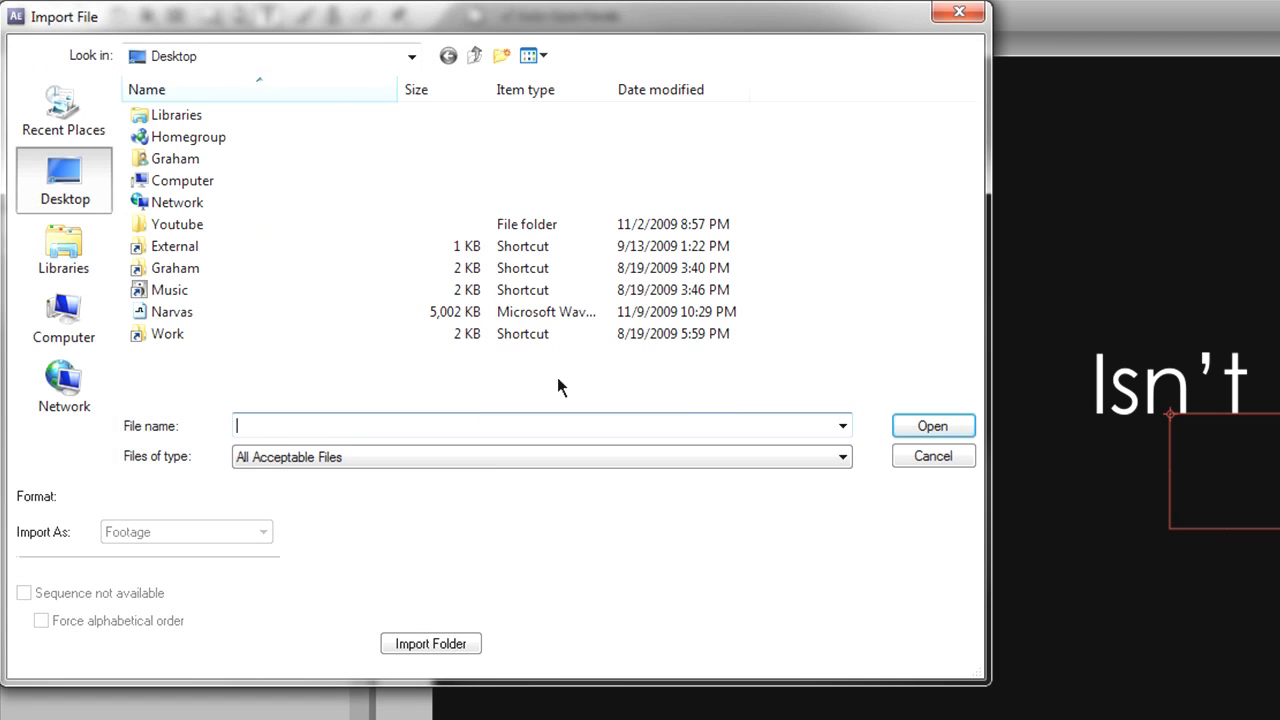
click(211, 310)
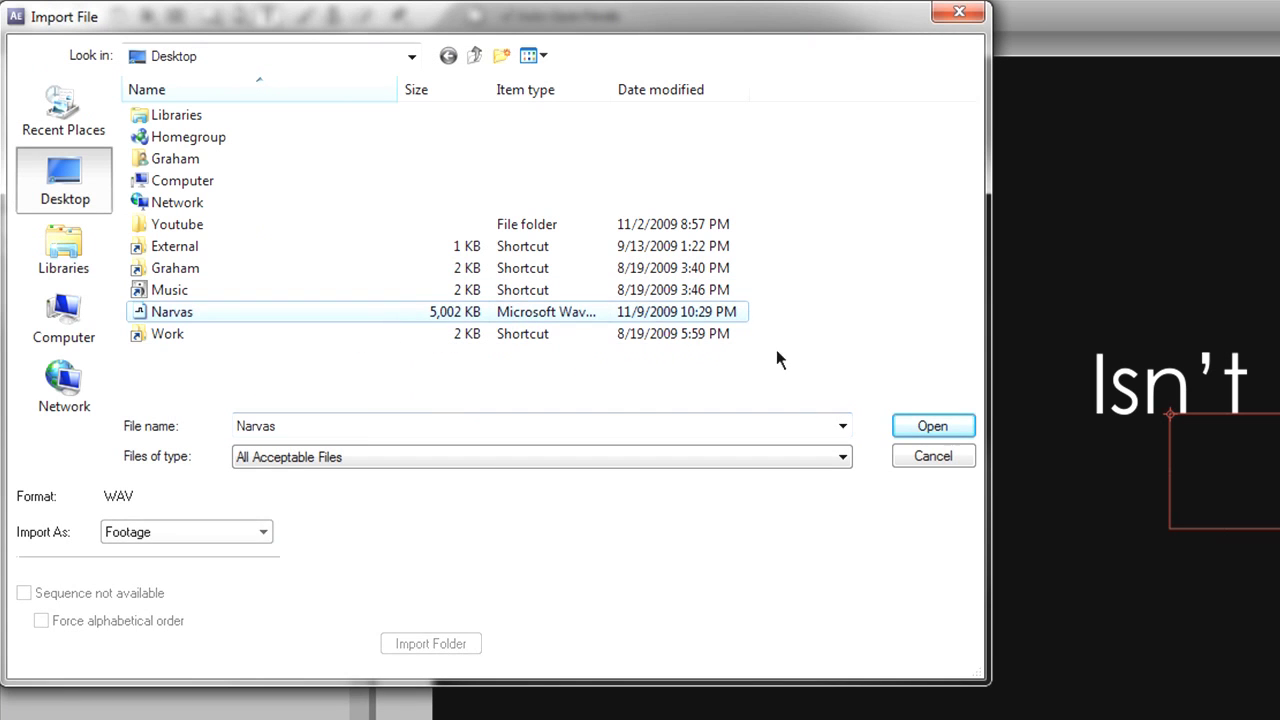
click(945, 428)
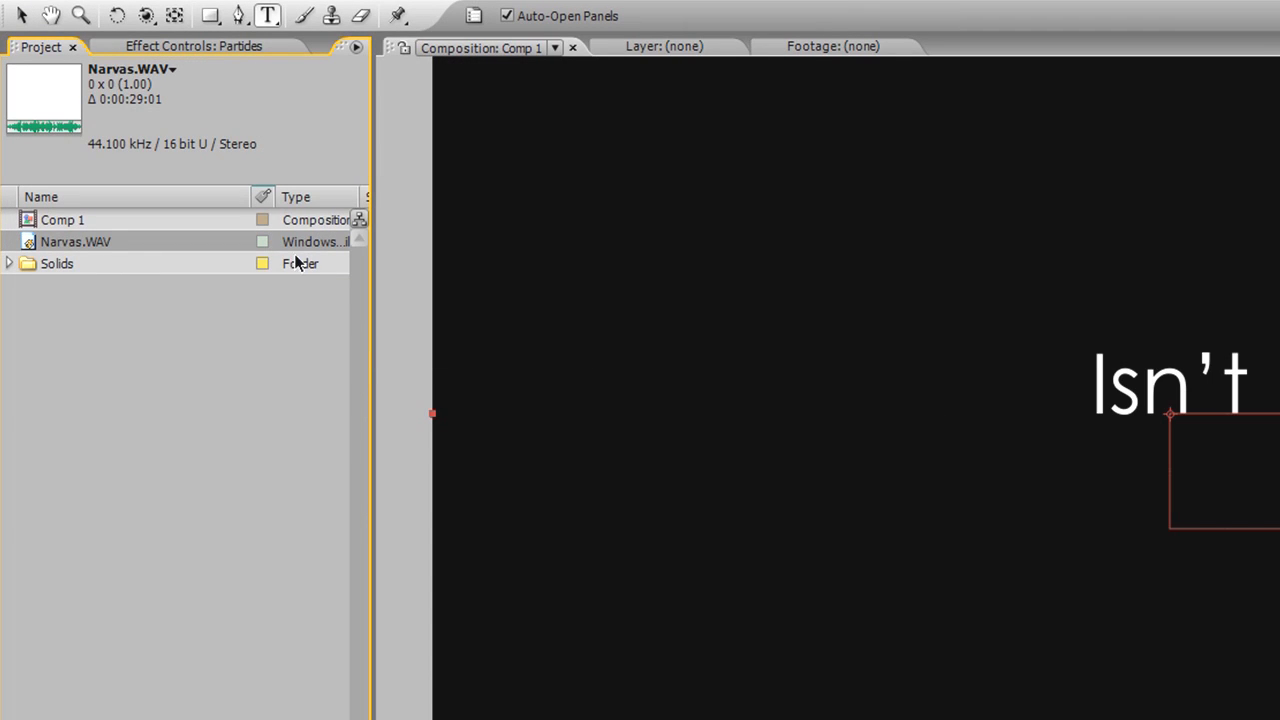
drag(385, 259, 403, 259)
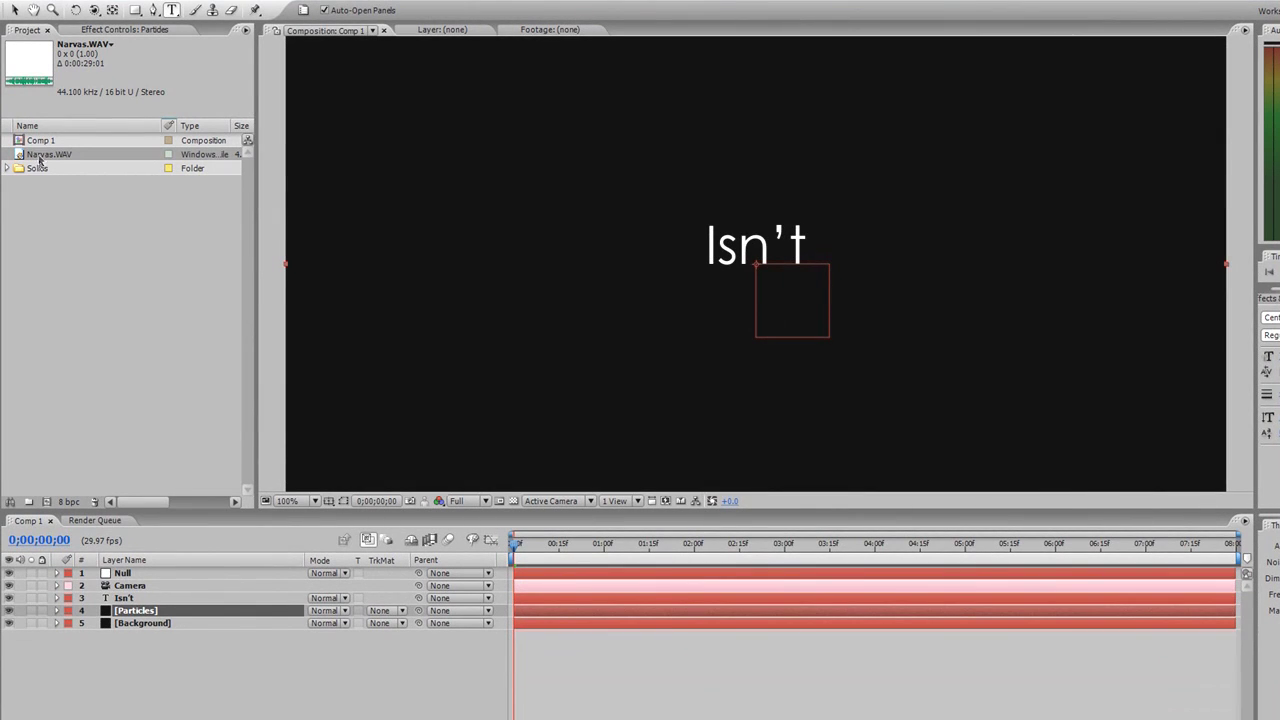
Step: Drag Narvas.WAV into the timeline as a new layer of Comp 1
drag(40, 160, 137, 630)
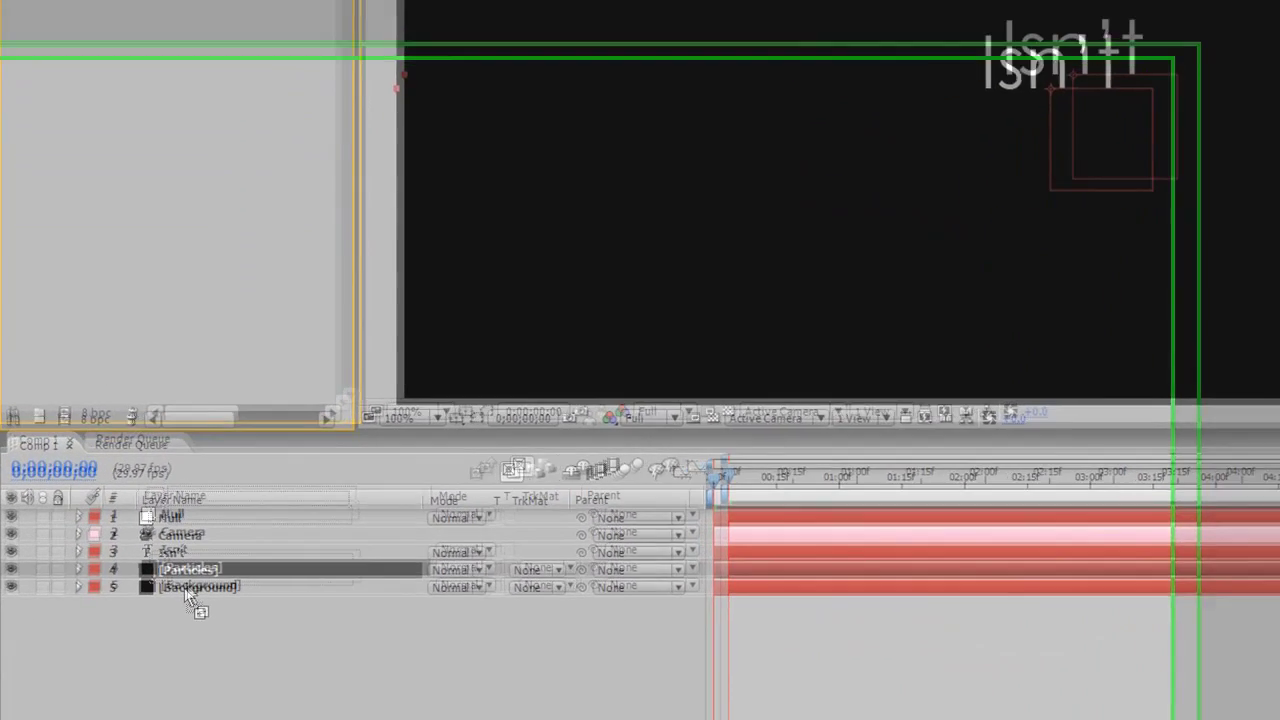
drag(190, 595, 201, 587)
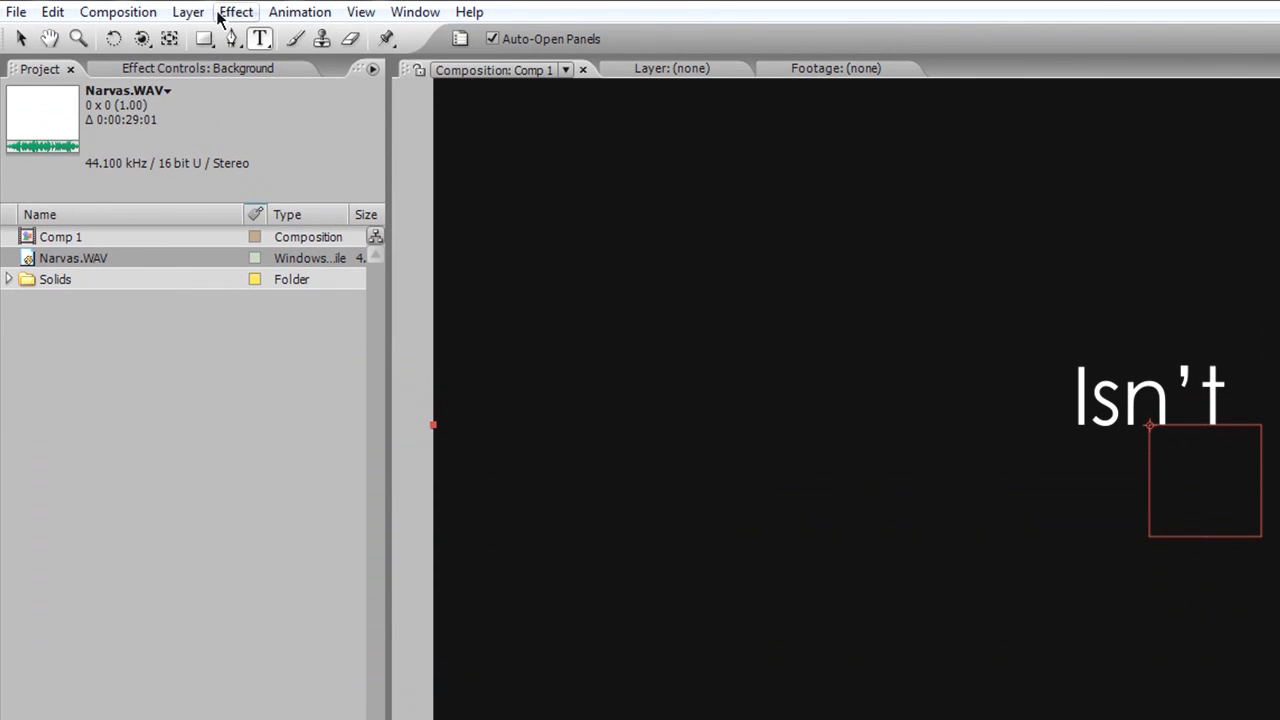
click(219, 14)
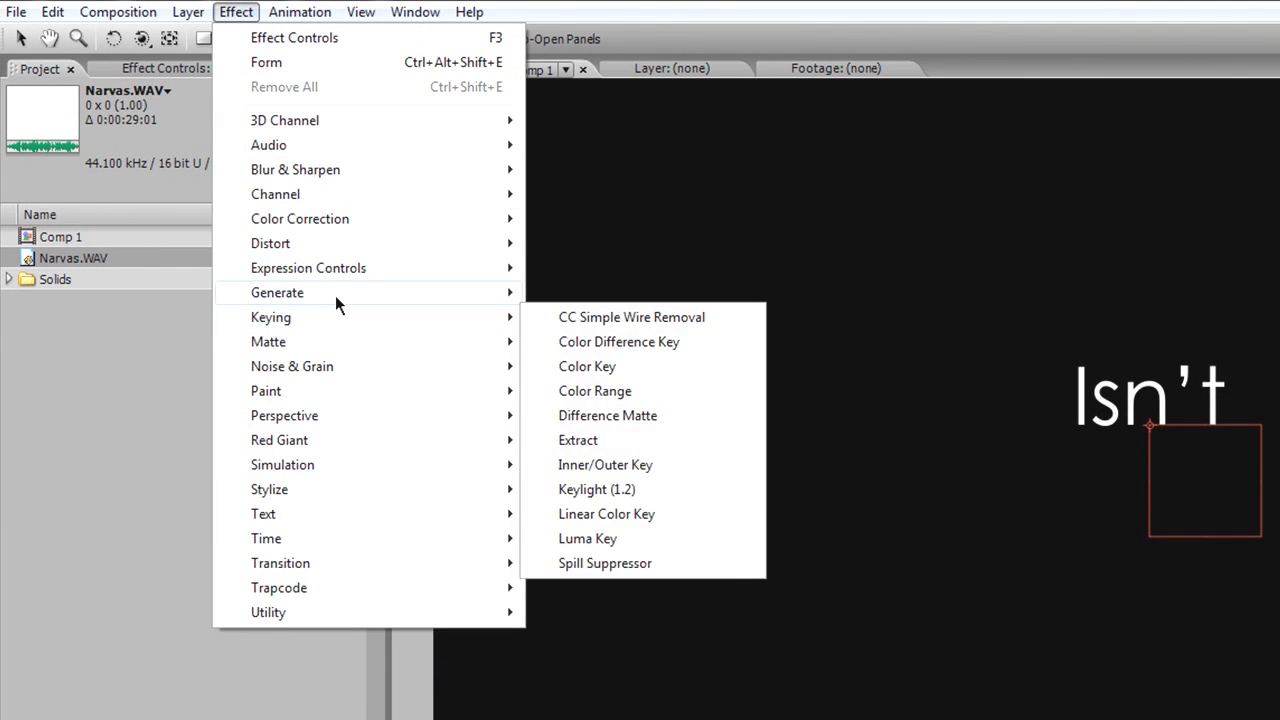
Step: Apply Generate > Ramp to the Background solid and switch off the Particles layer's visibility
mouse_move(335, 295)
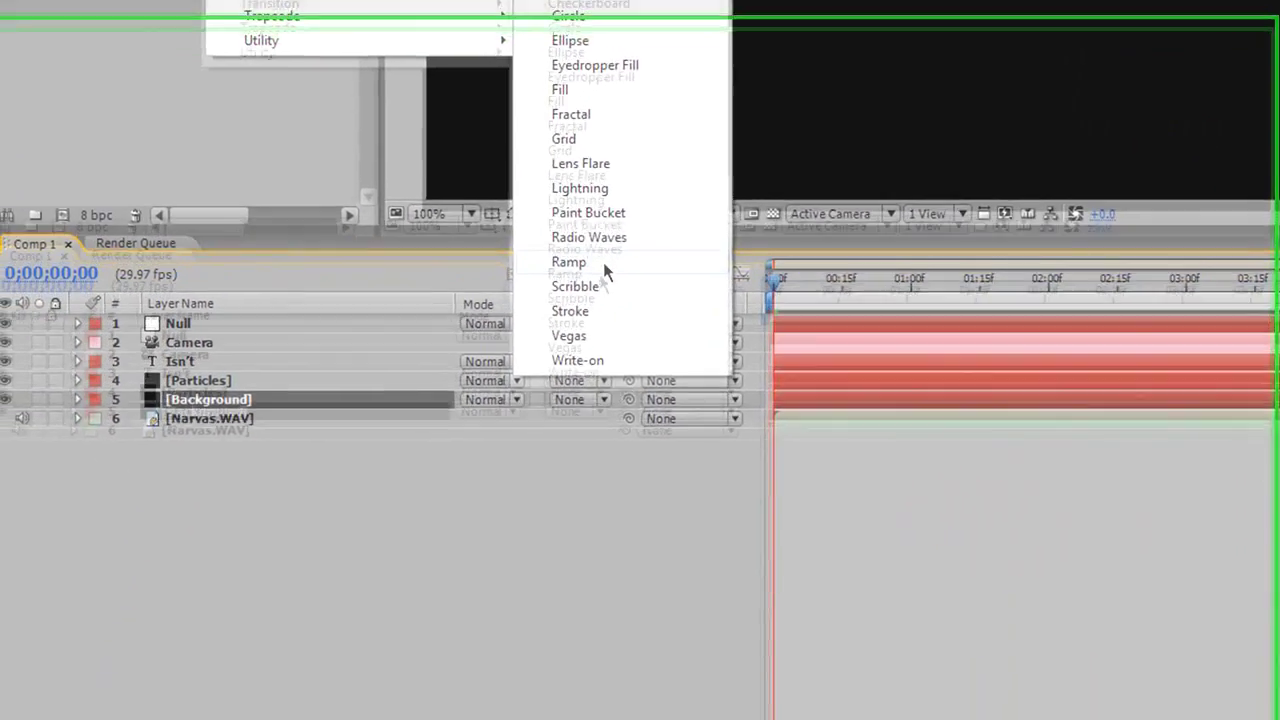
click(490, 568)
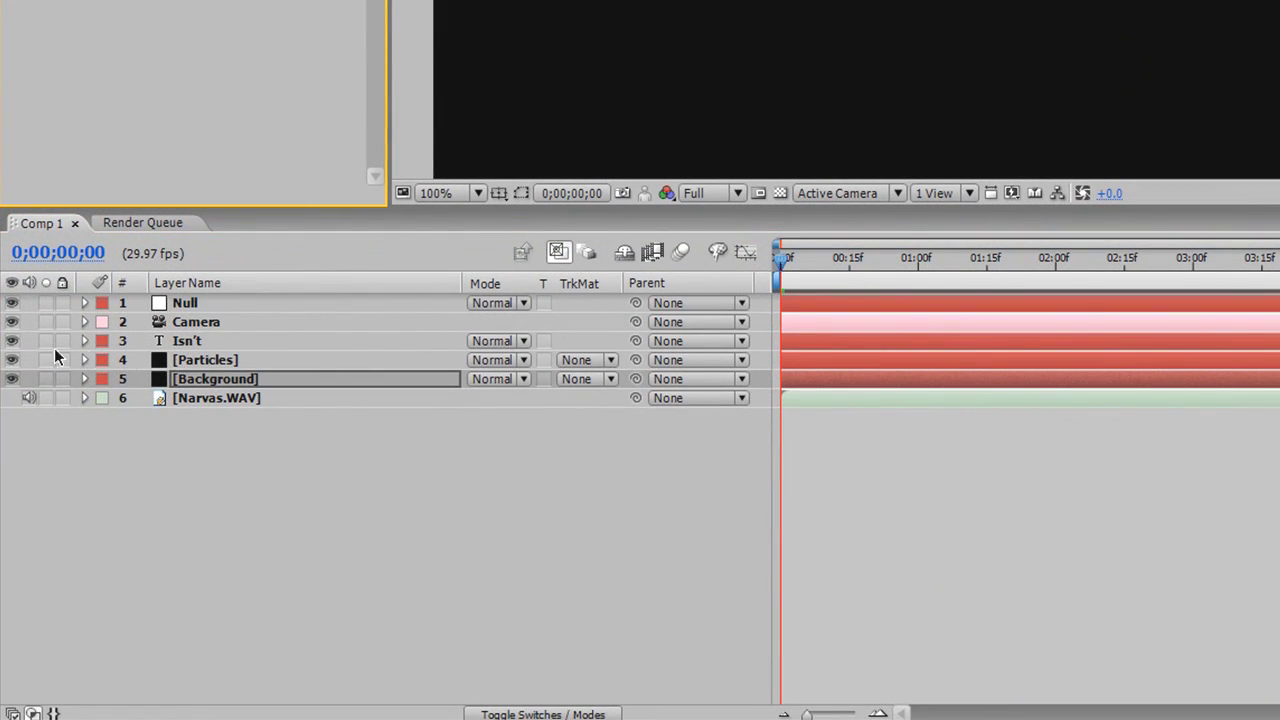
click(12, 360)
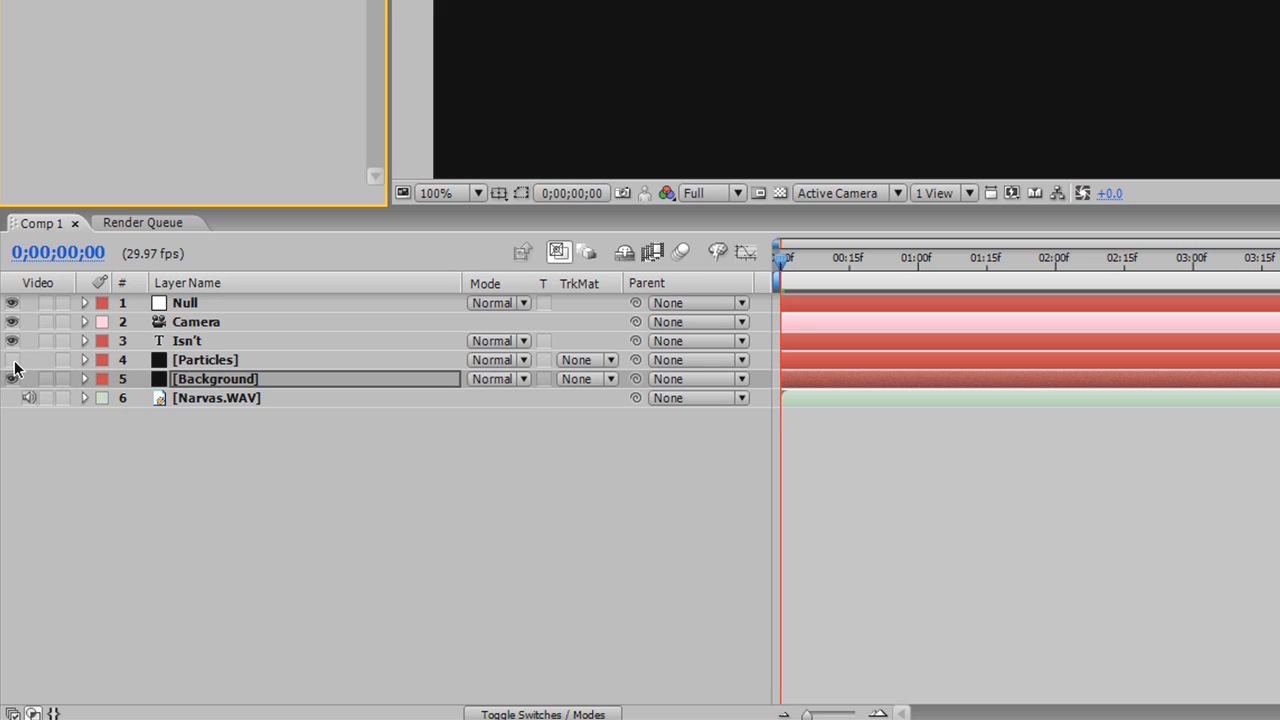
click(216, 383)
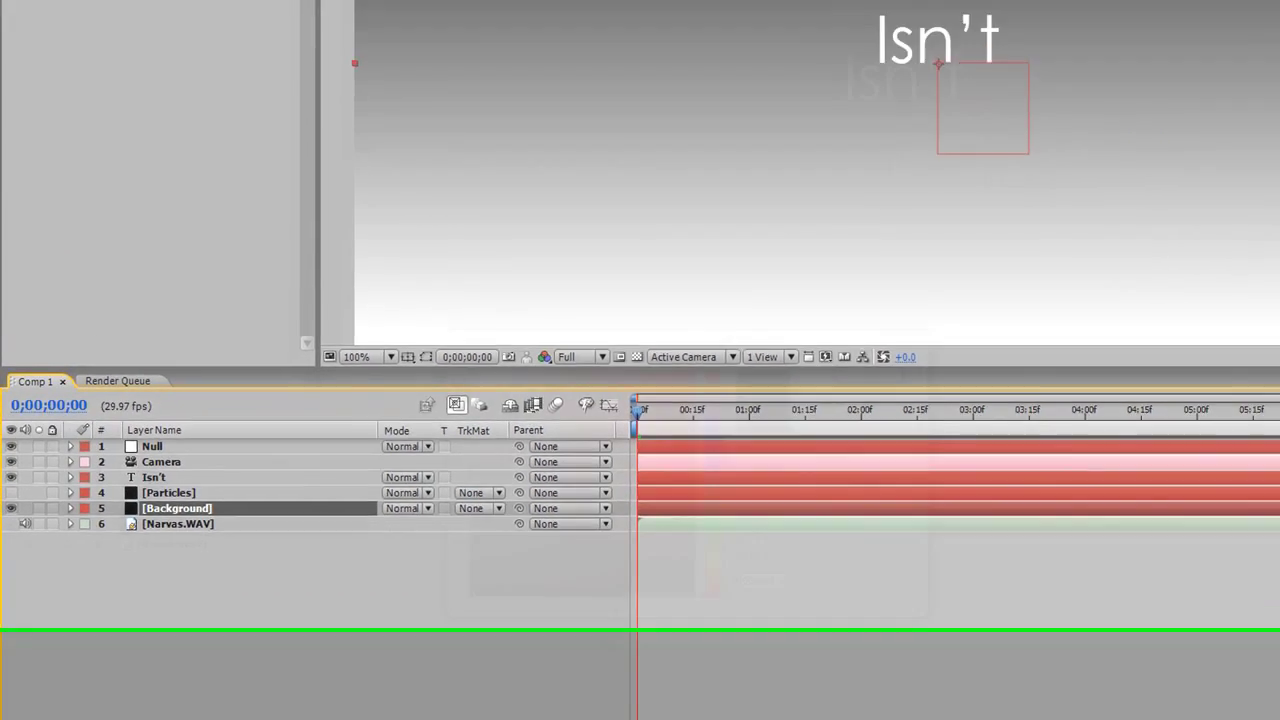
click(123, 108)
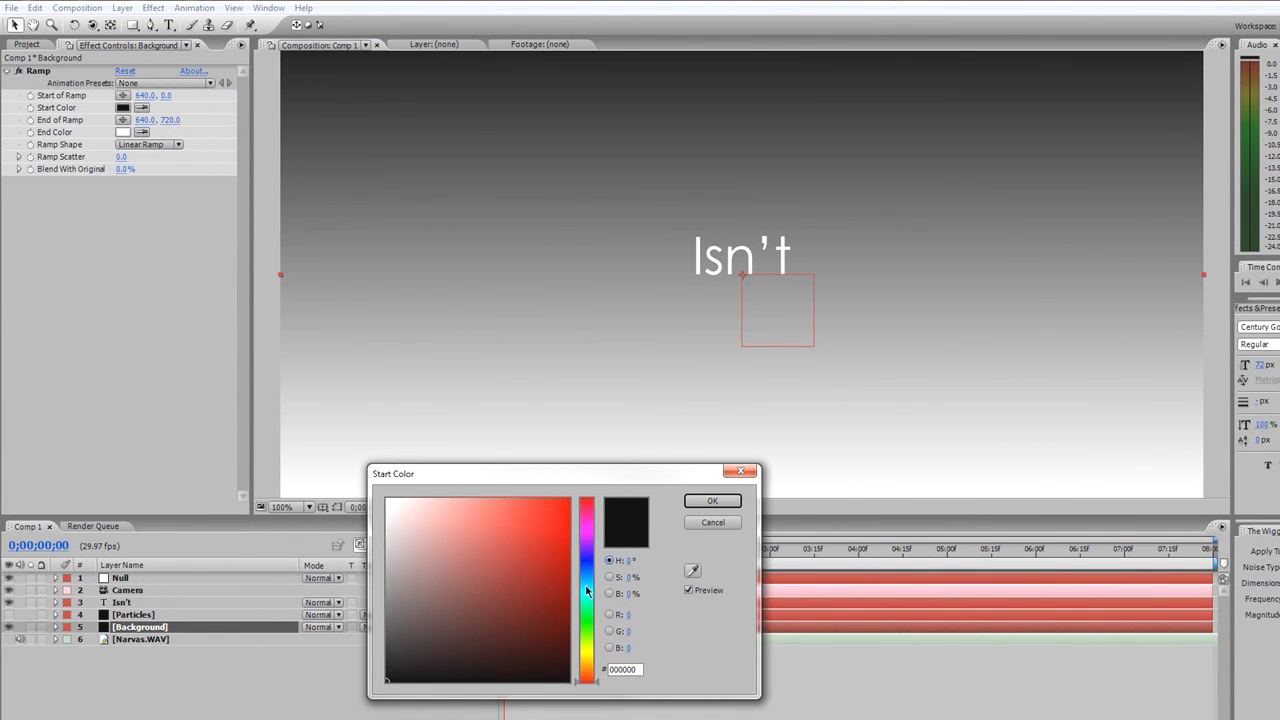
Step: Set the Ramp's Start Color to light blue 3BBCD3
drag(587, 592, 587, 585)
click(497, 517)
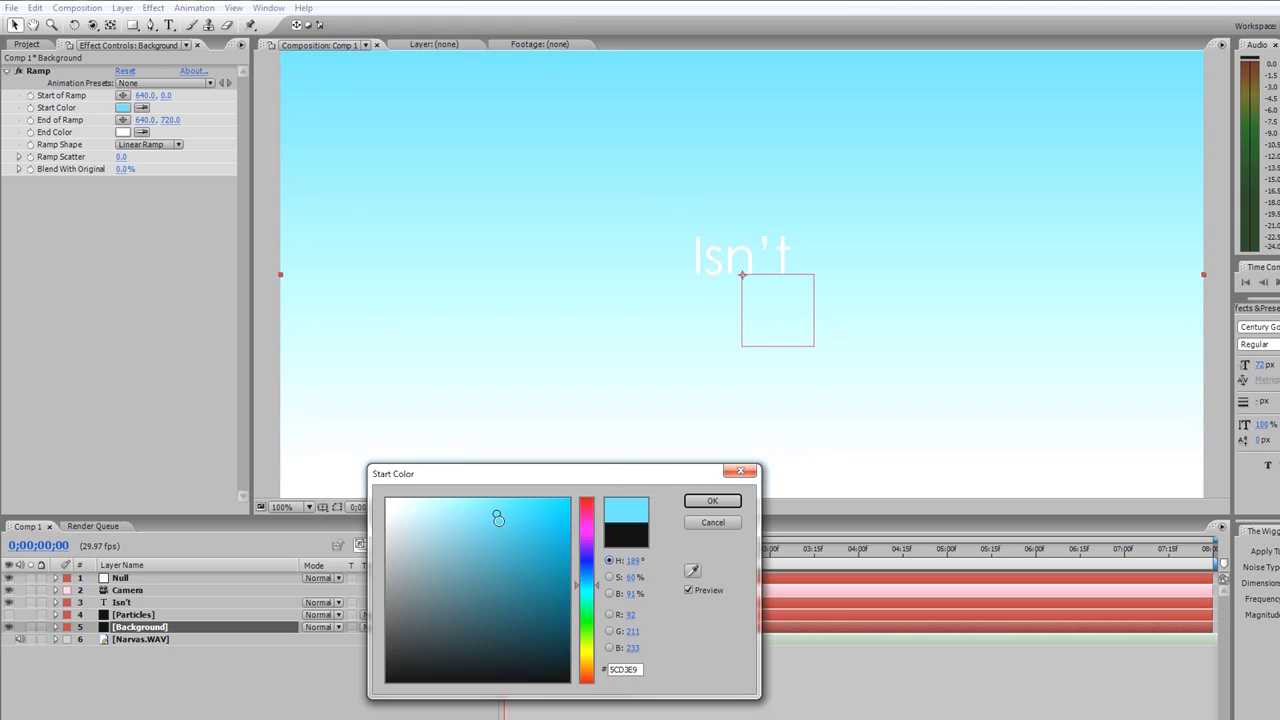
drag(497, 517, 518, 529)
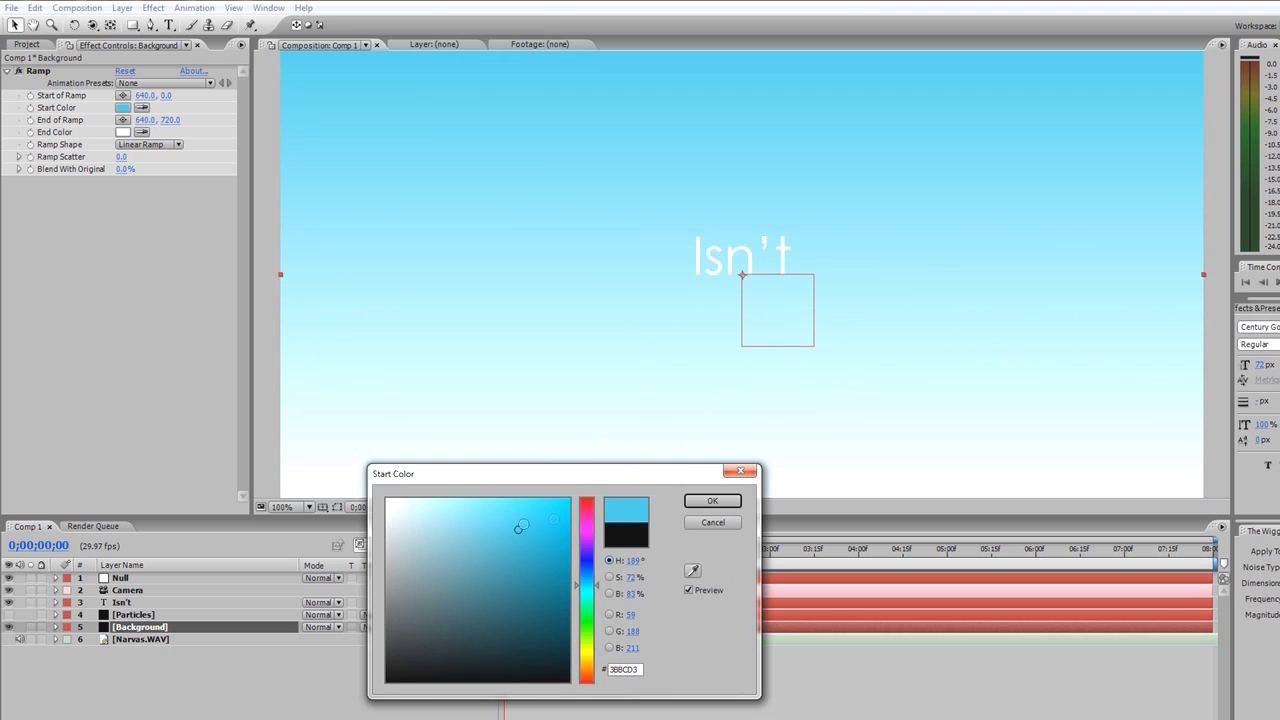
click(716, 502)
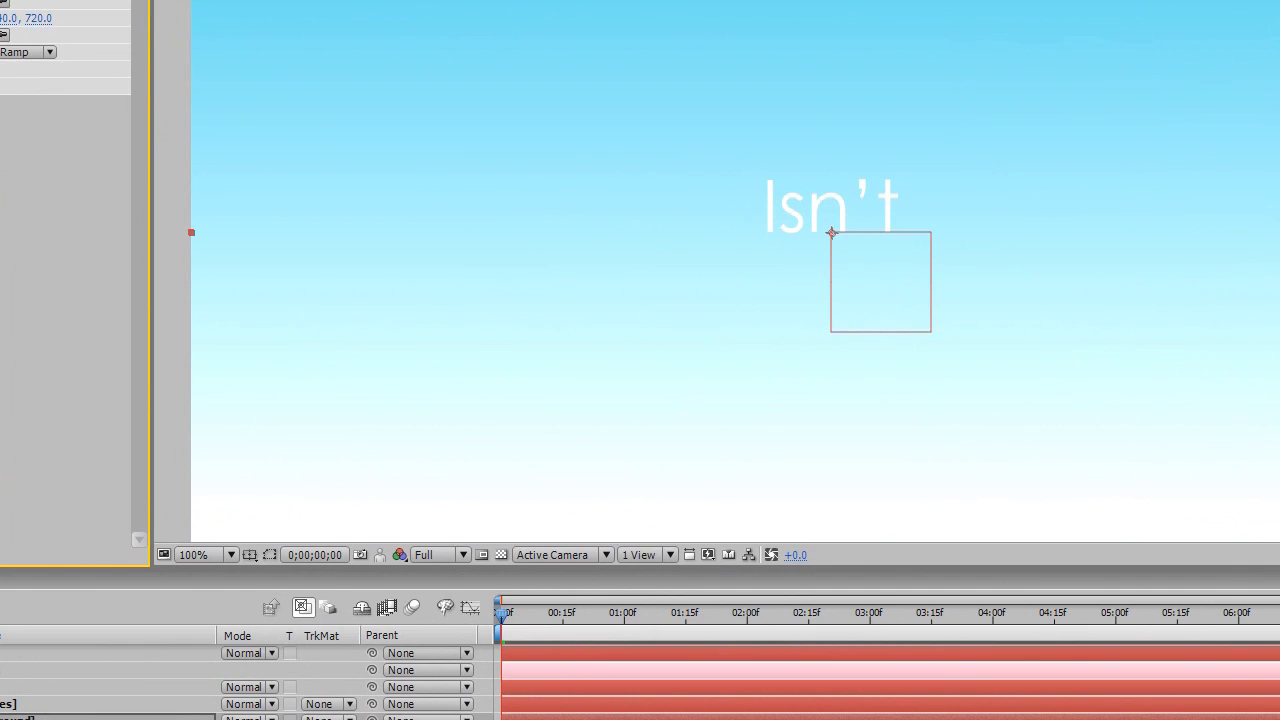
click(41, 0)
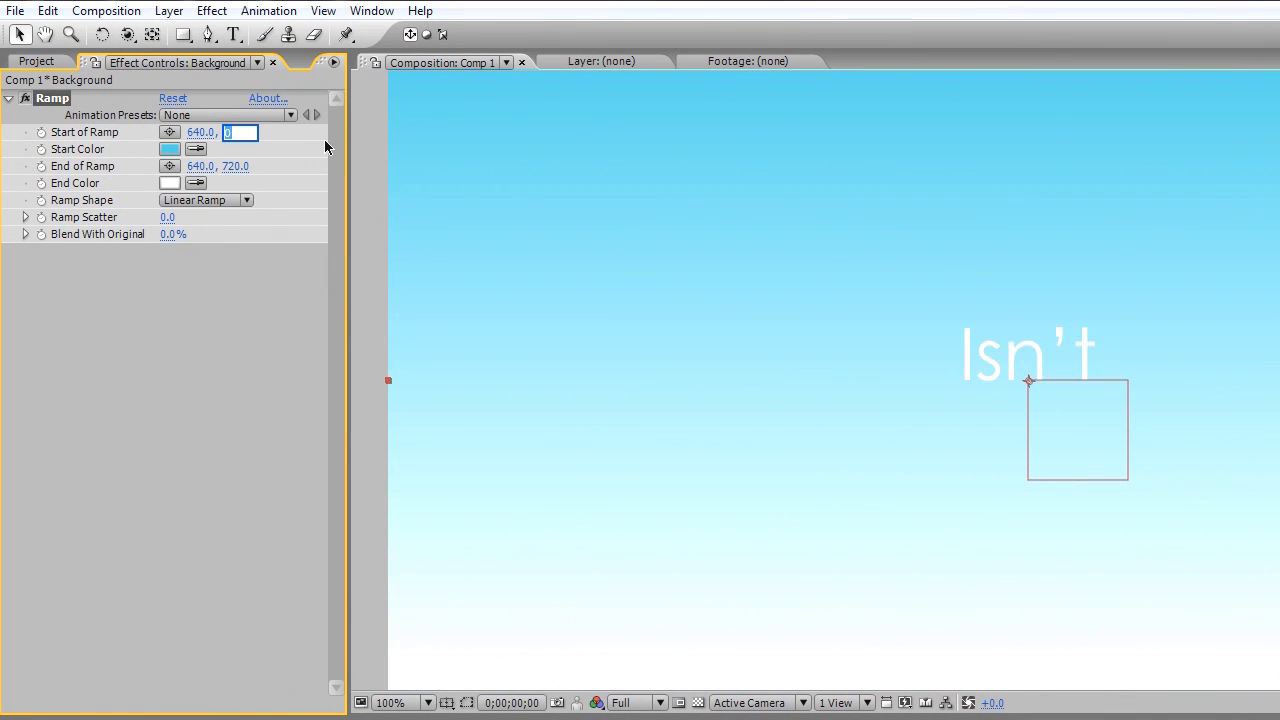
Step: Set Start of Ramp Y to -225 and End of Ramp Y to 975
text(-225)
key(Return)
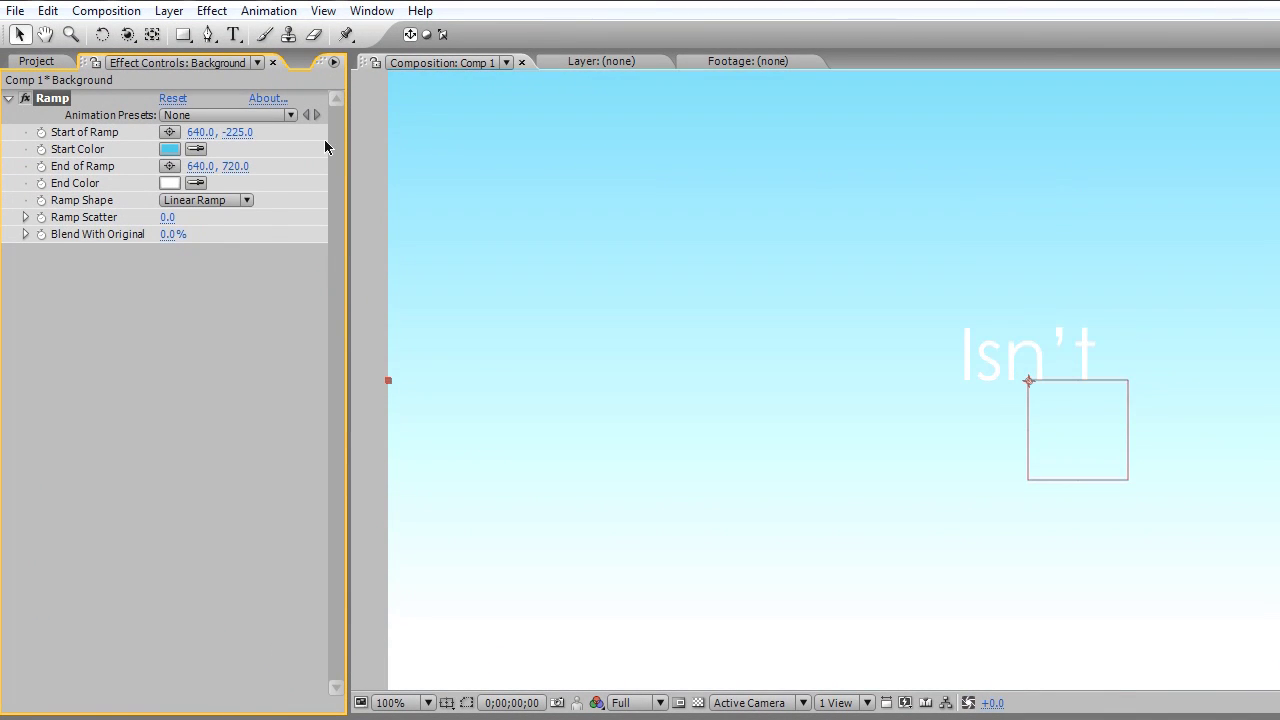
mouse_move(233, 175)
mouse_down()
mouse_move(290, 170)
mouse_move(243, 174)
mouse_up()
click(252, 164)
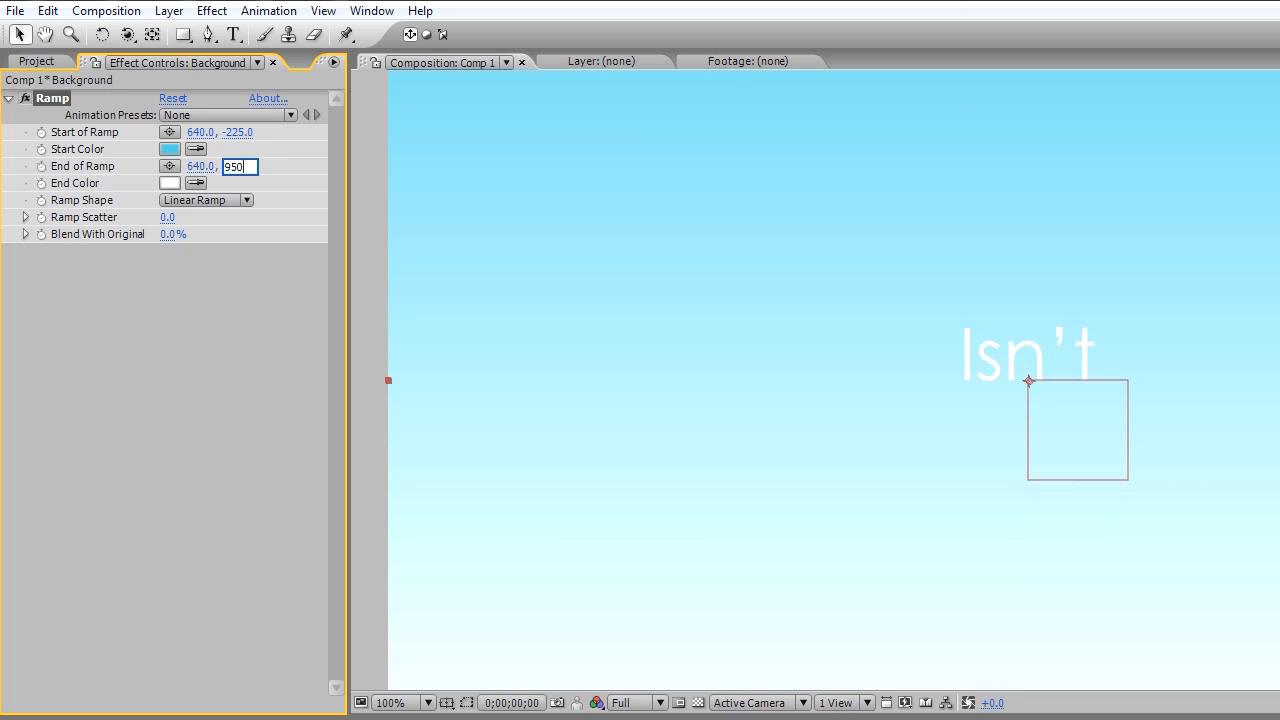
drag(246, 167, 261, 158)
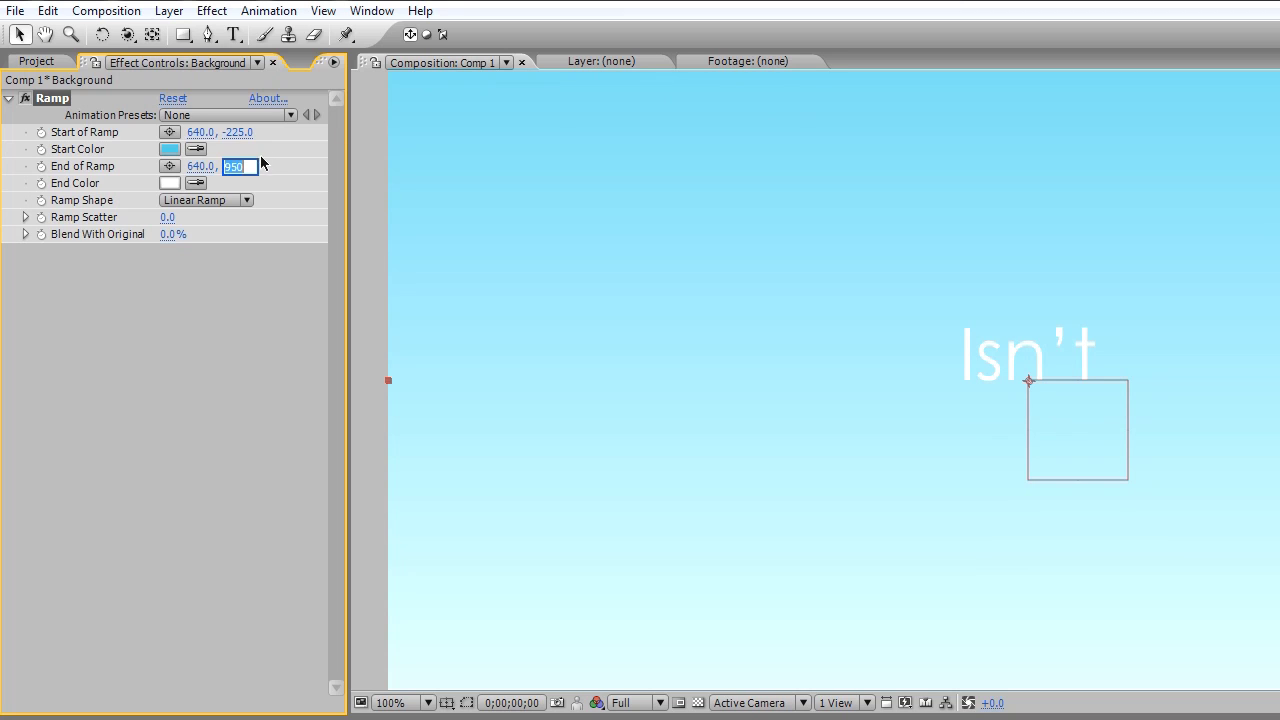
text(975.)
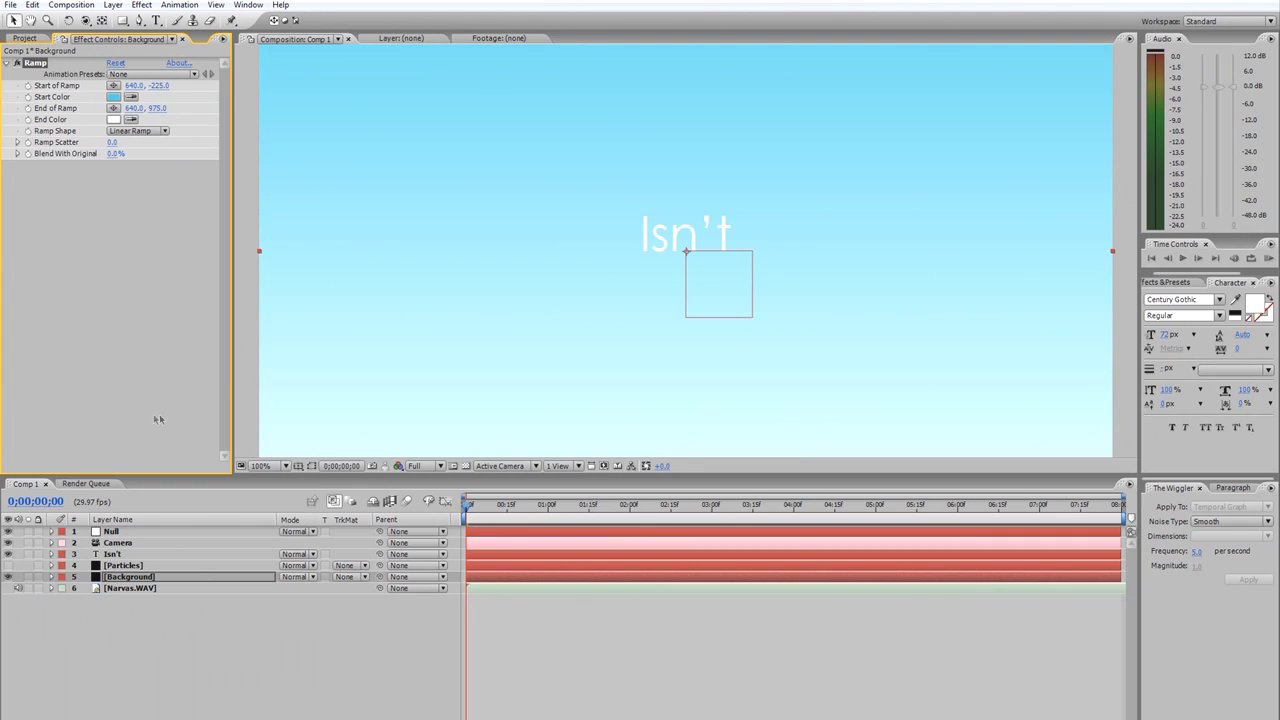
Step: Apply Stylize > Glow to the Isn't text layer and collapse its settings
click(113, 554)
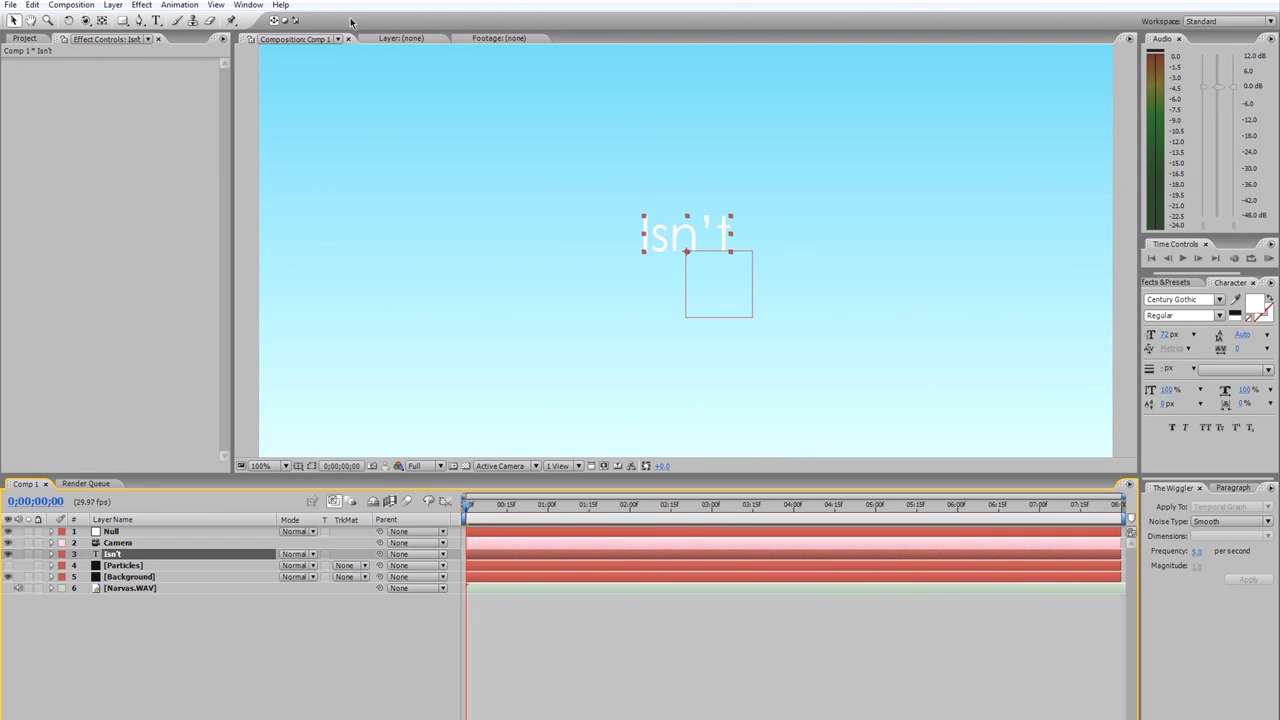
click(143, 5)
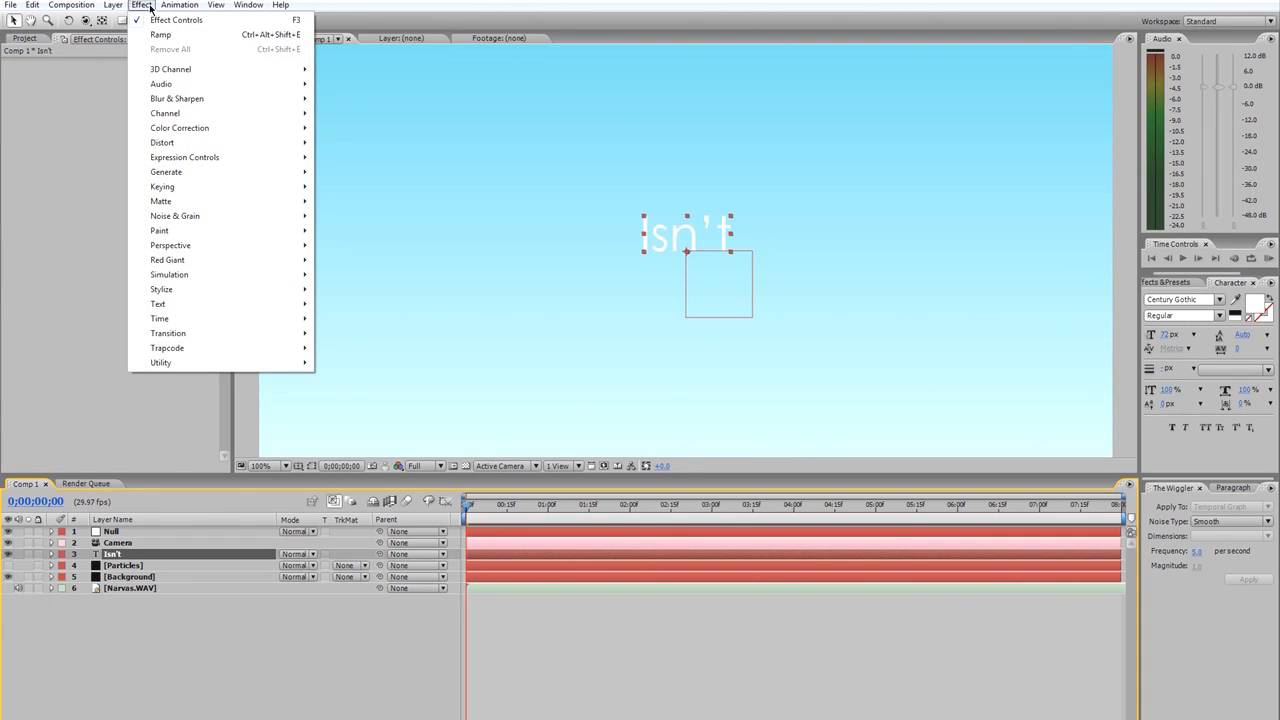
mouse_move(224, 290)
click(366, 477)
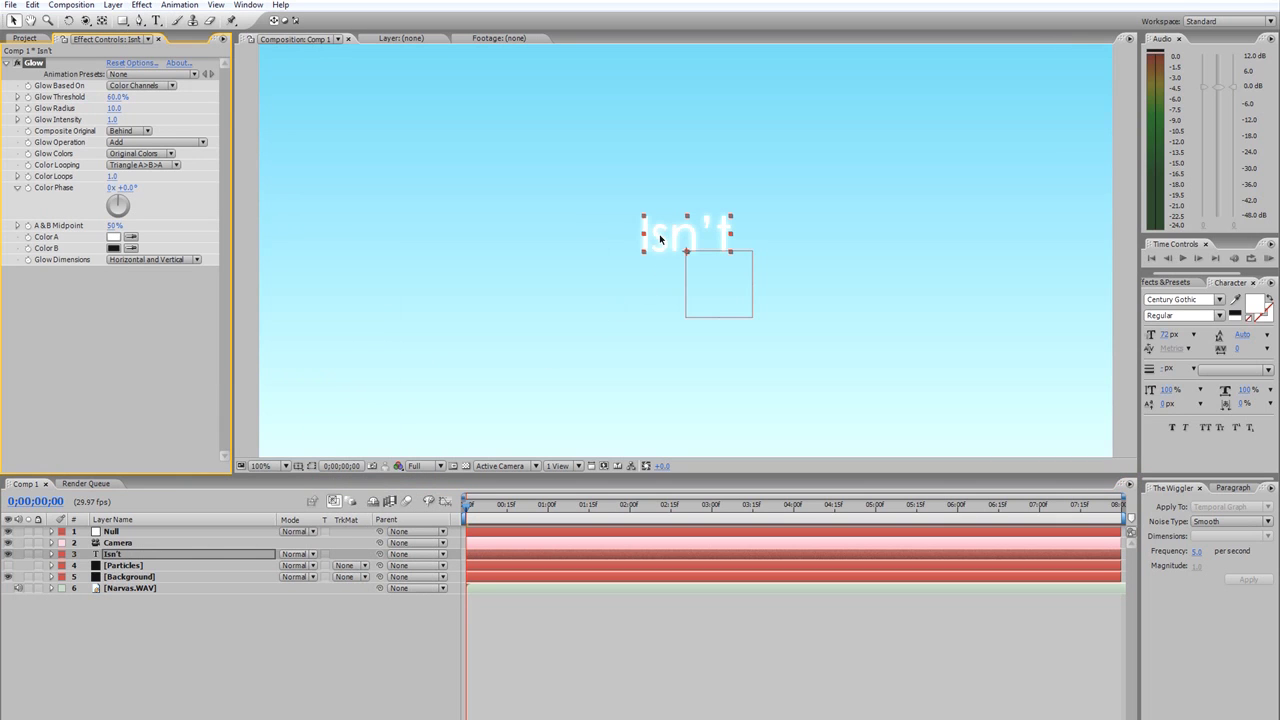
click(7, 63)
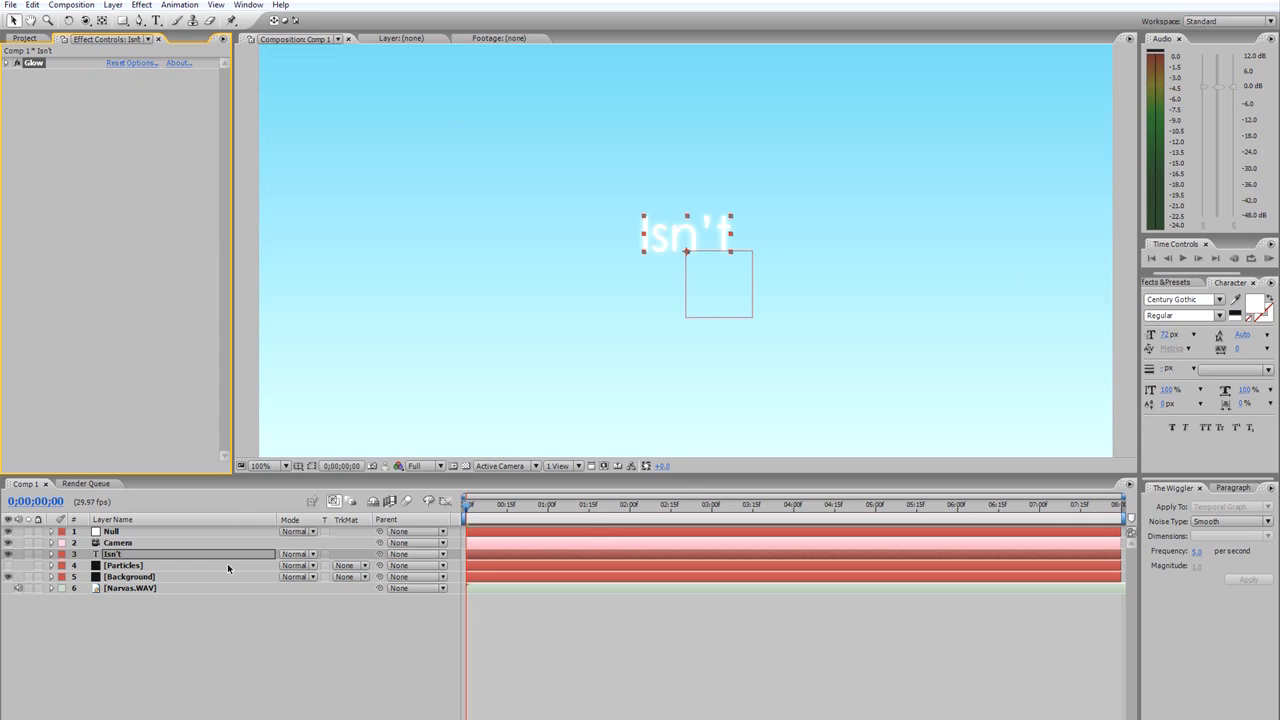
Step: Duplicate the Isn't layer with Ctrl+D and drag the original above its copies
click(127, 555)
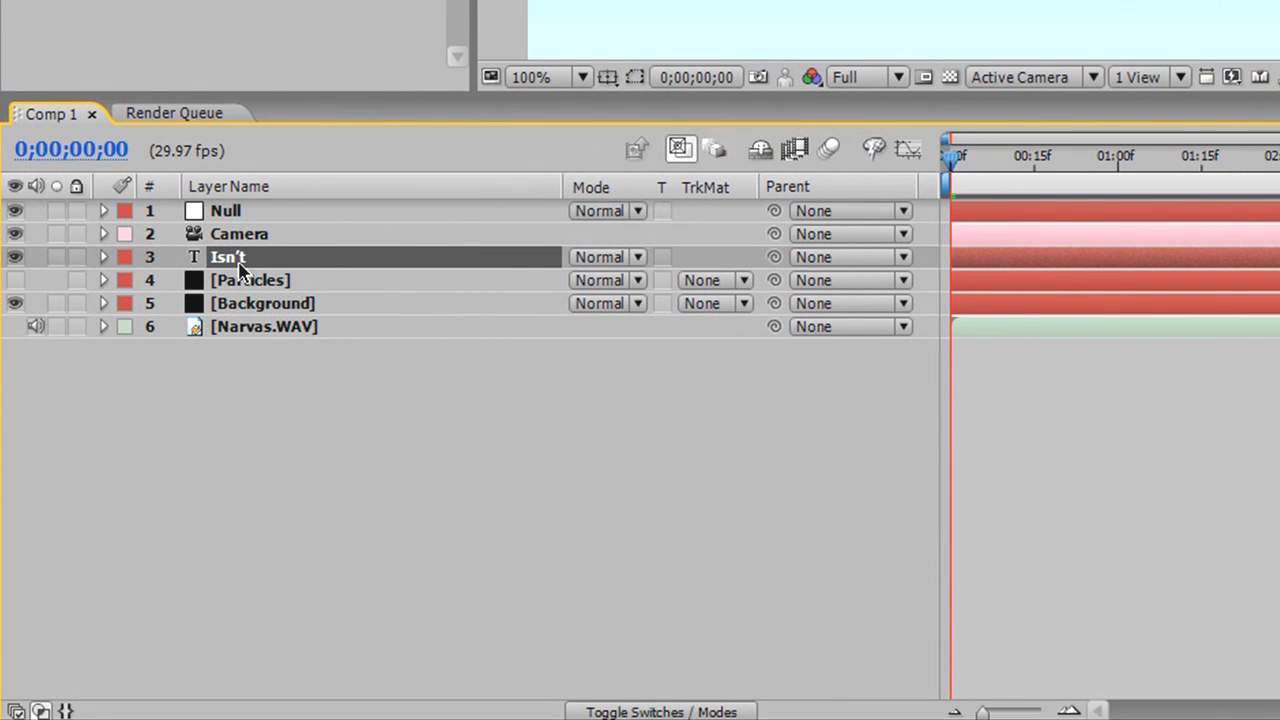
key(ctrl+d)
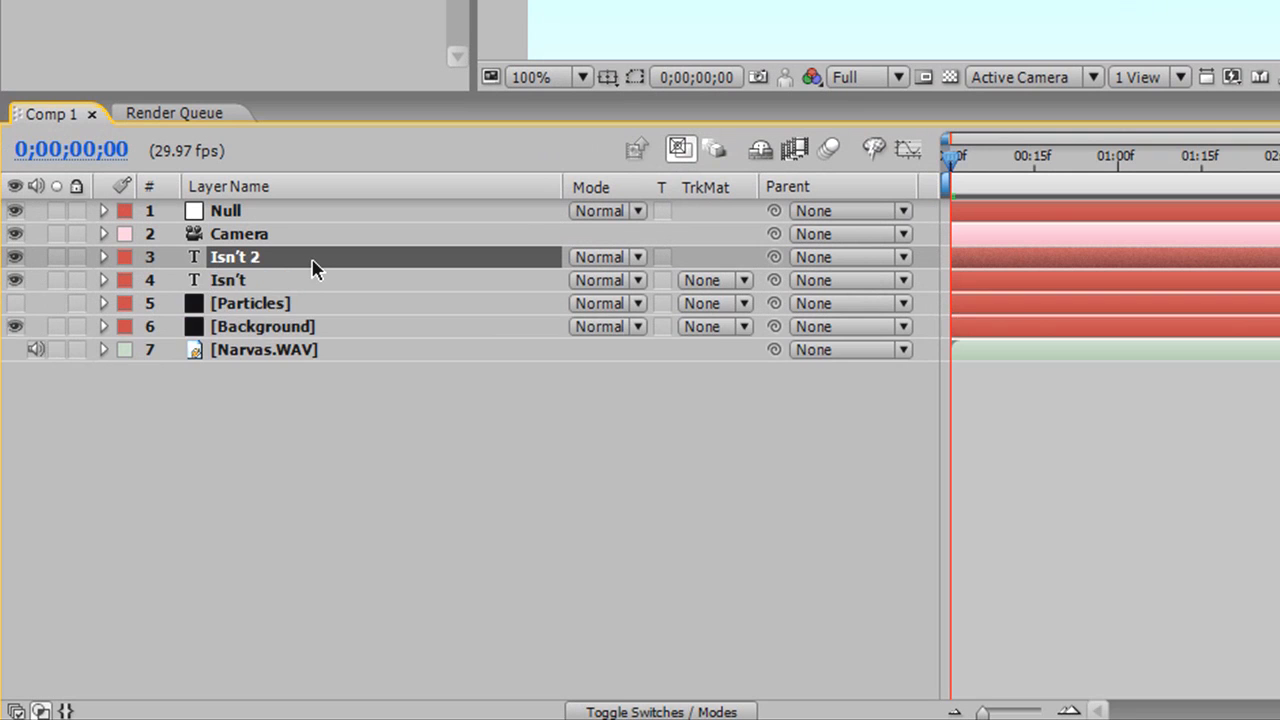
key(ctrl+d)
key(ctrl+d)
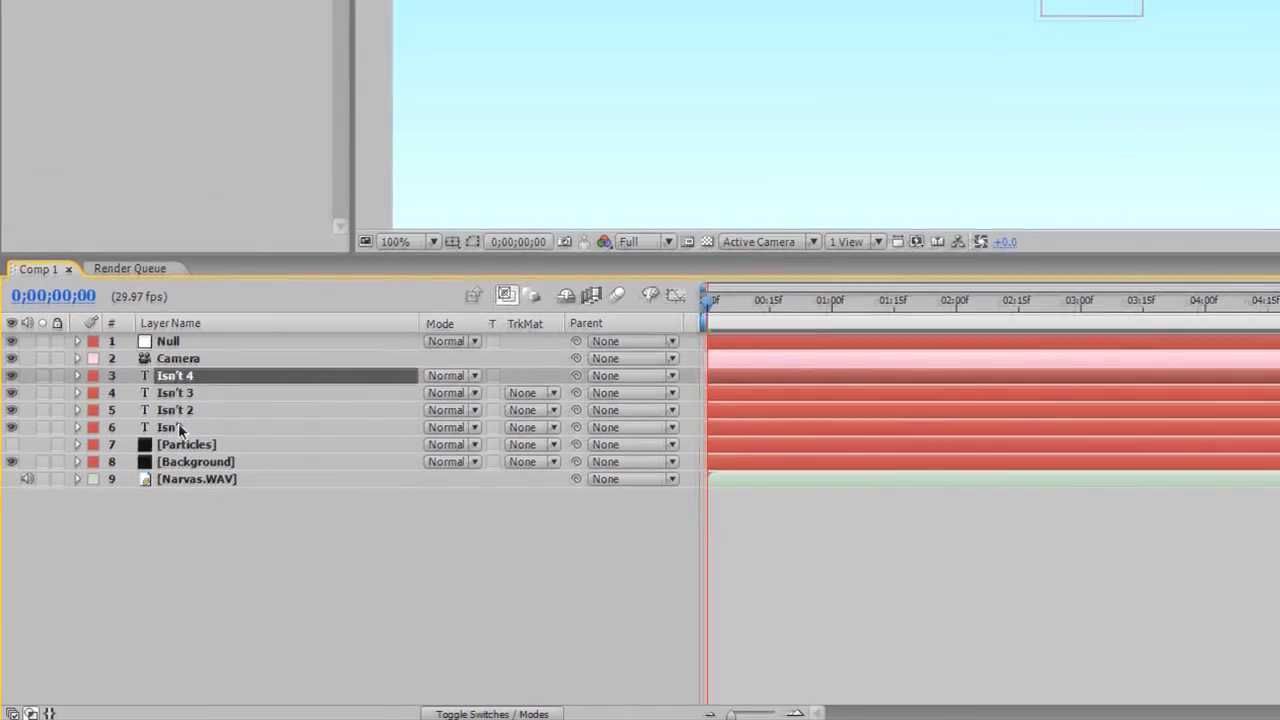
click(257, 334)
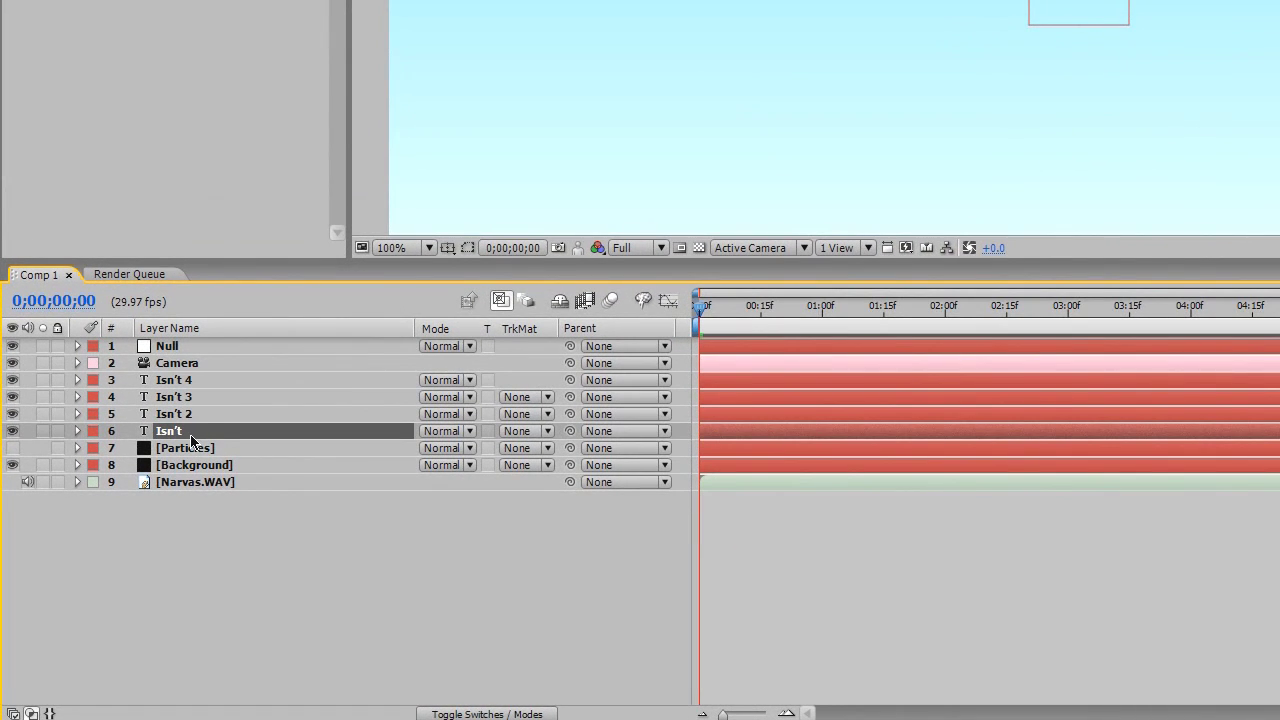
mouse_move(186, 438)
mouse_down()
mouse_move(203, 384)
mouse_move(193, 432)
mouse_move(200, 398)
mouse_move(204, 432)
mouse_move(195, 423)
mouse_up()
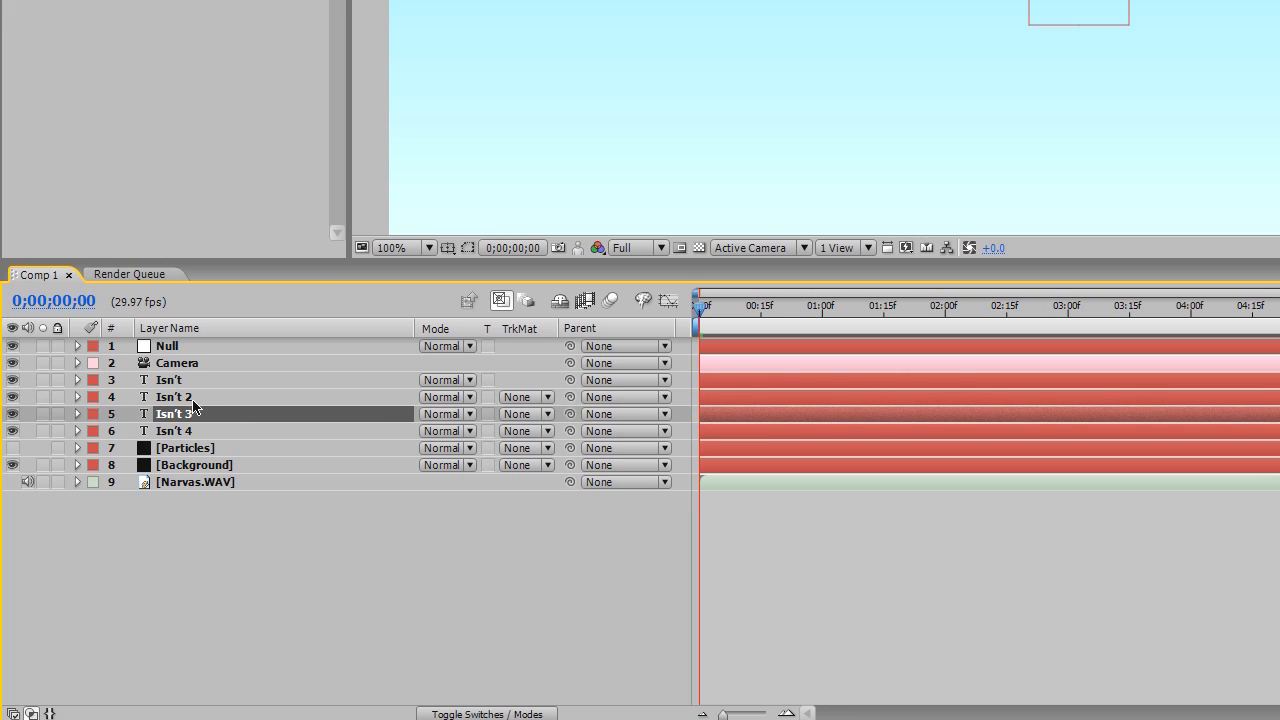
click(195, 403)
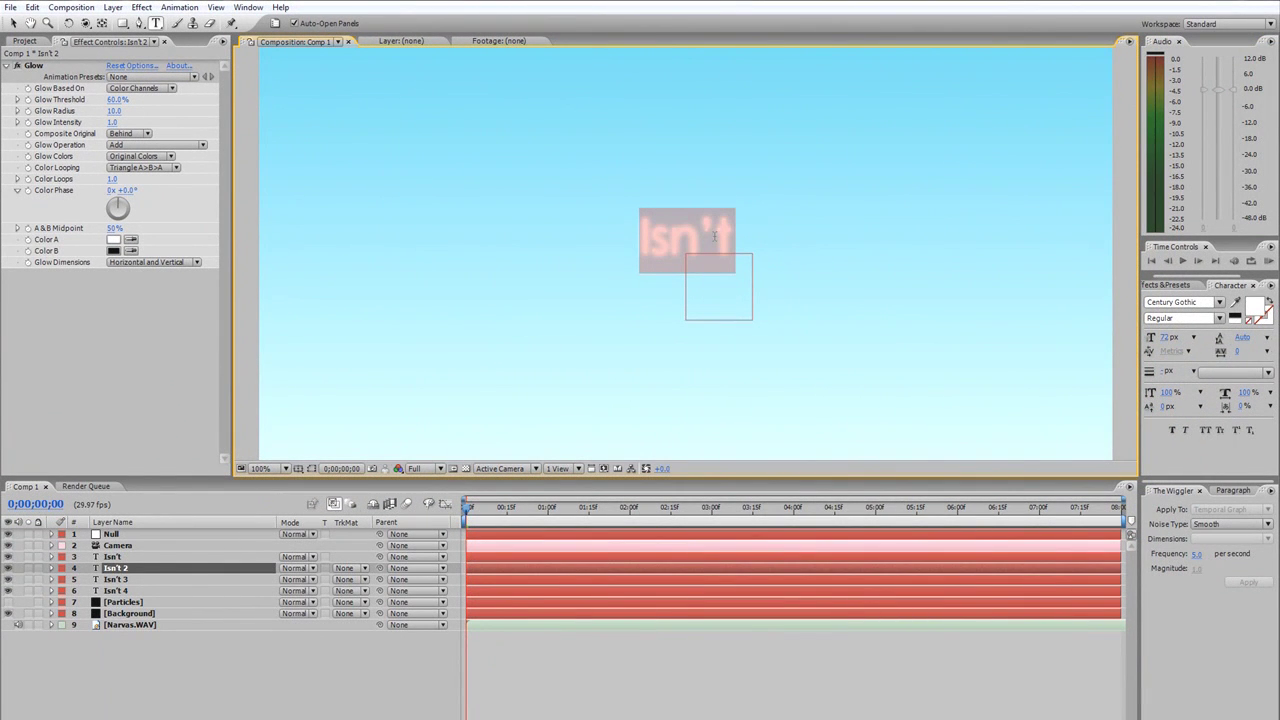
Step: Retype the second and third text copies as This and Stuff
click(714, 236)
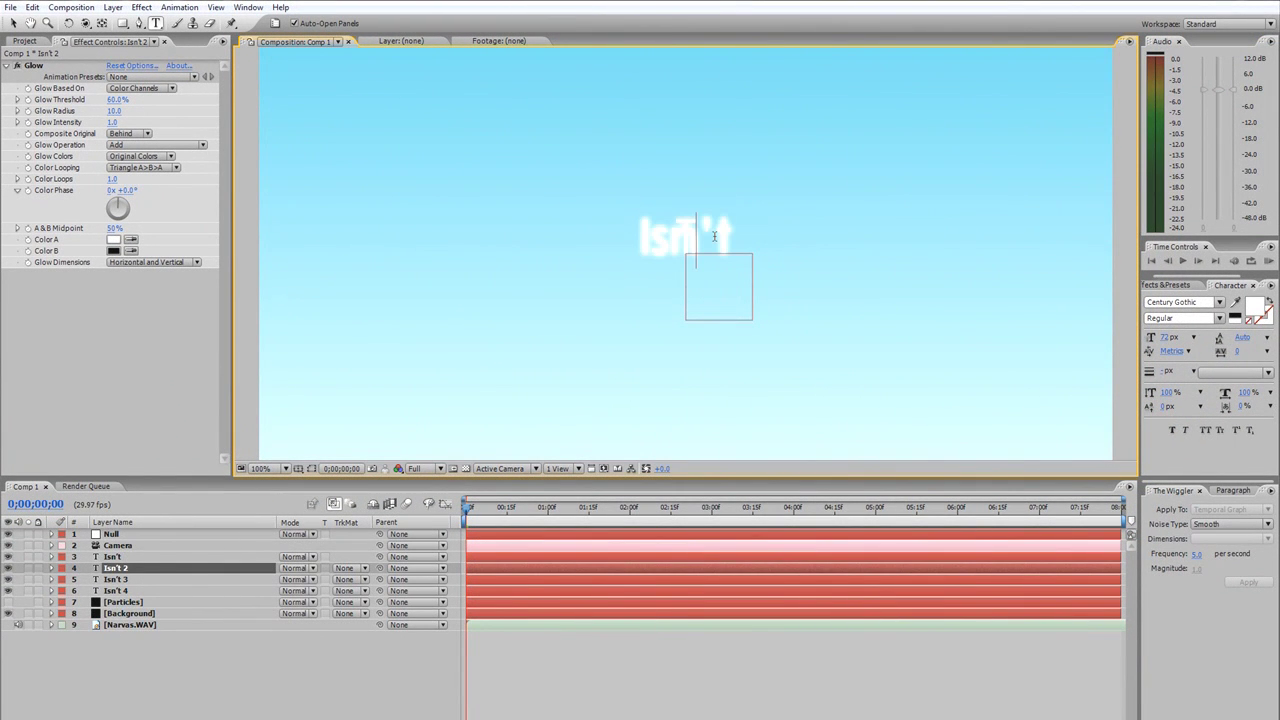
key(Right)
key(Right)
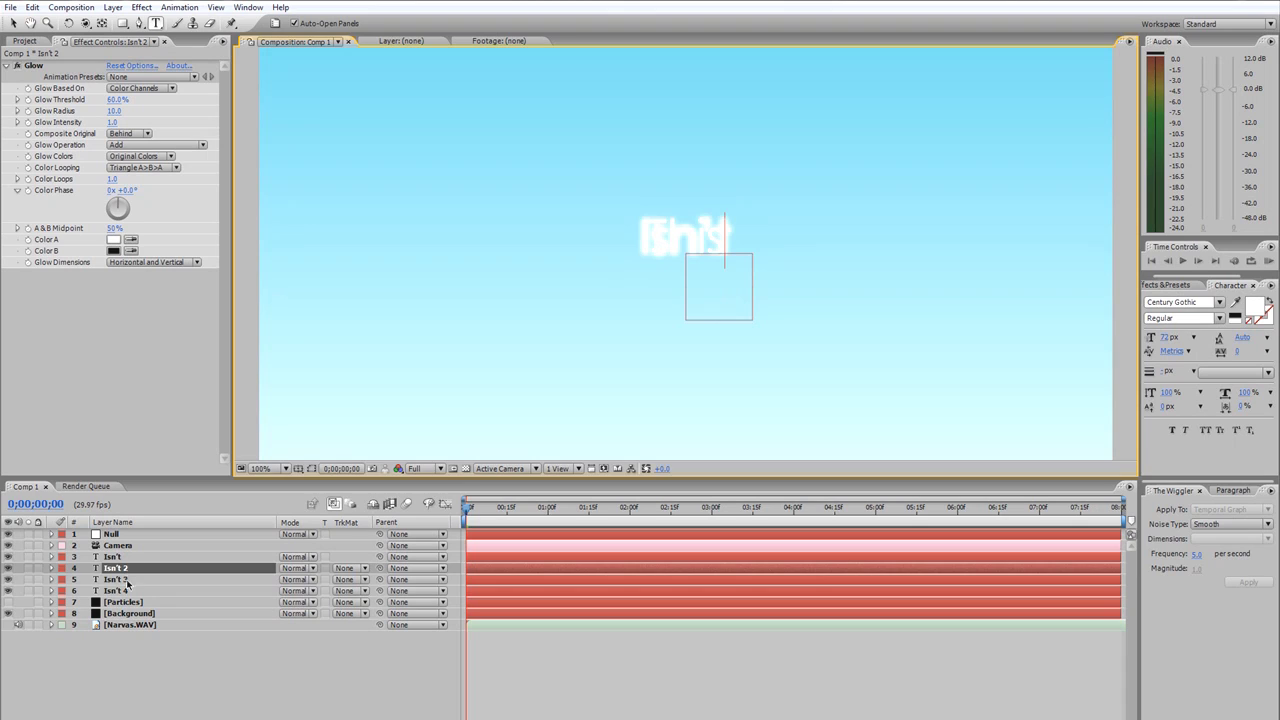
click(127, 580)
click(686, 236)
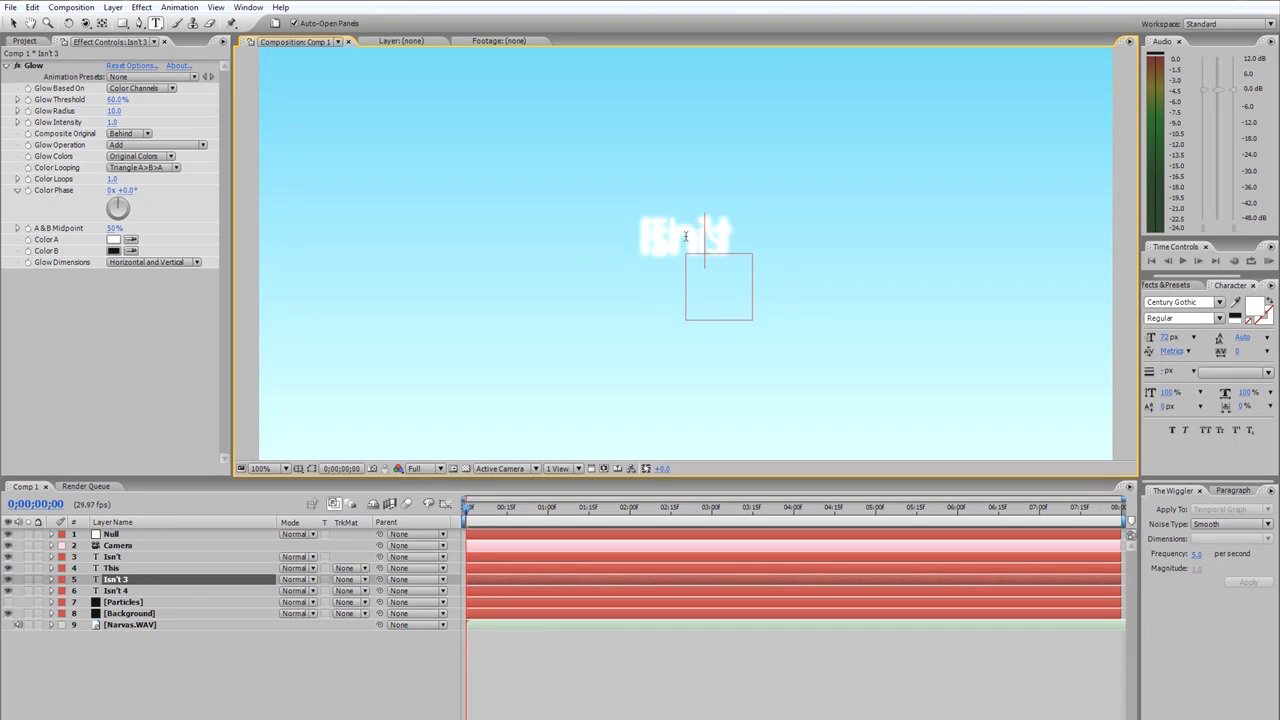
key(ctrl+a)
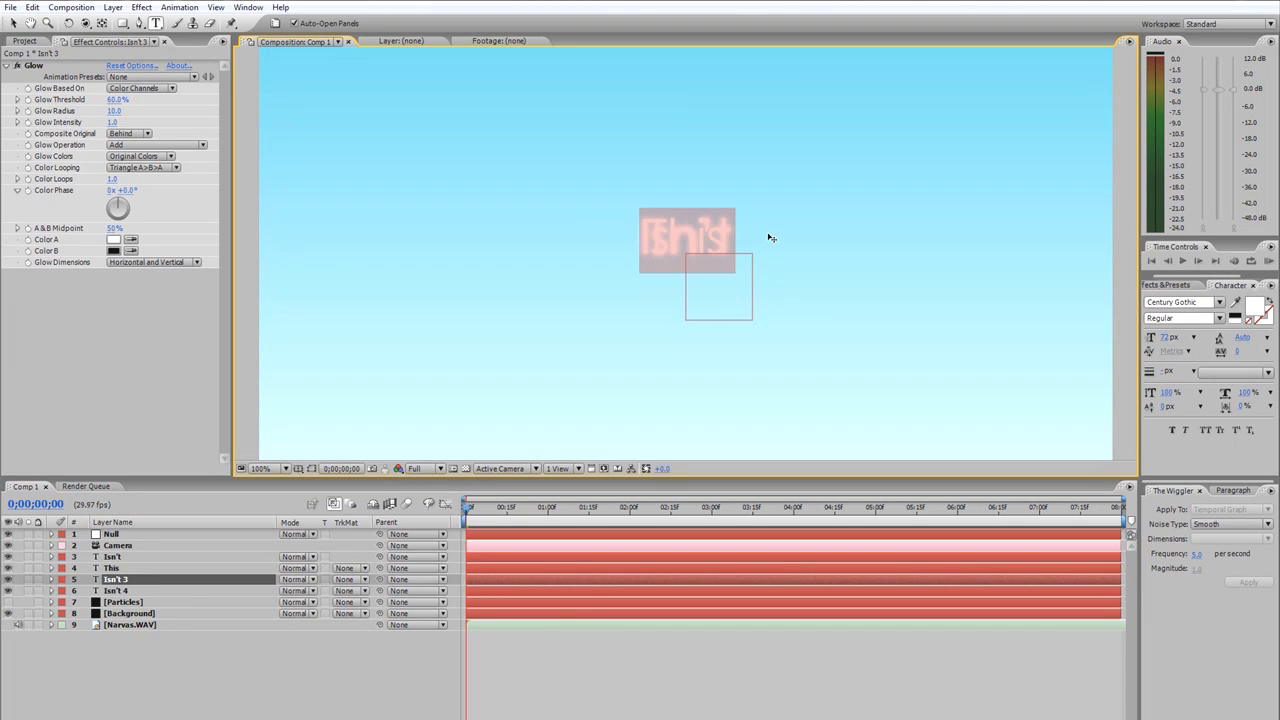
text(Boy!)
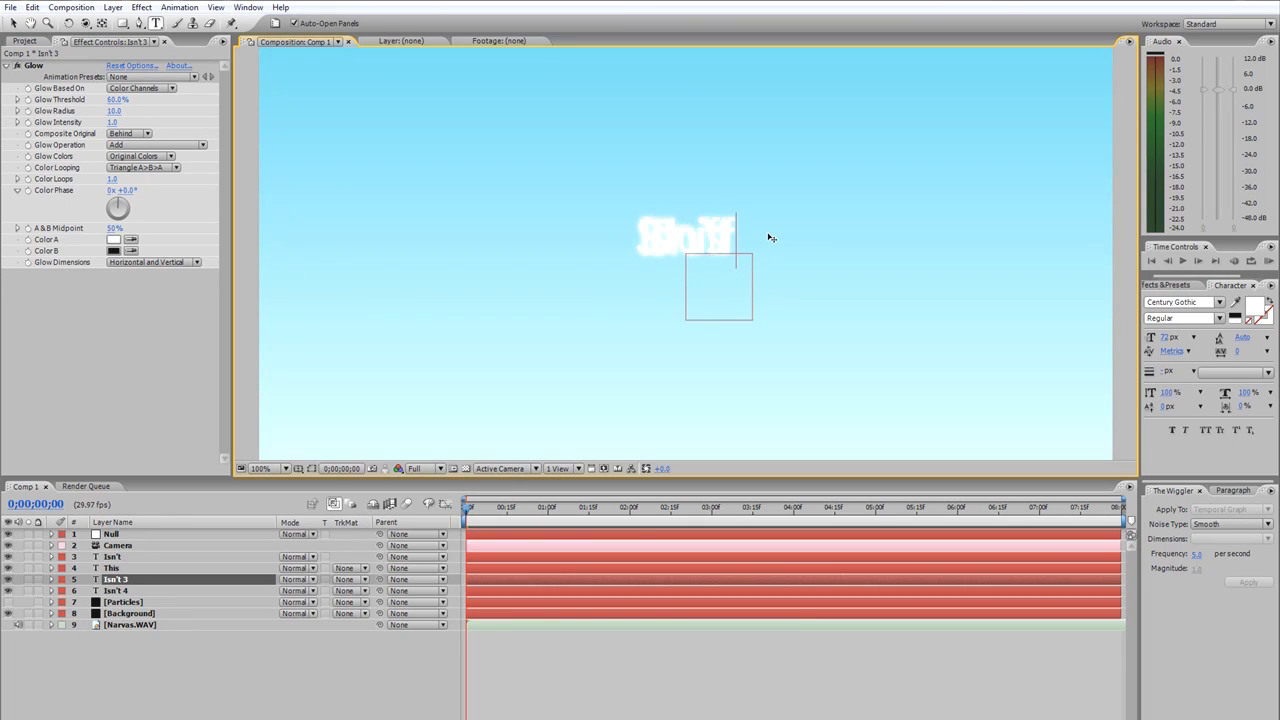
click(132, 591)
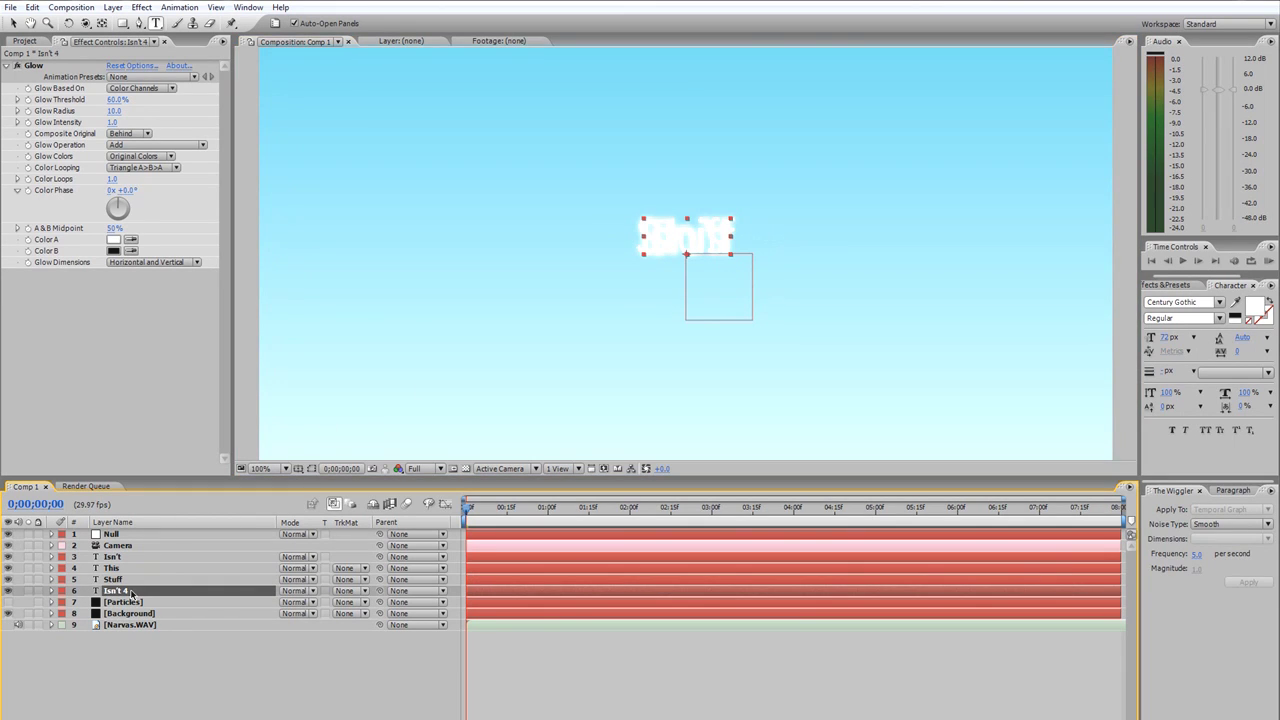
Step: Retype the fourth copy as Cool?, leaving the first as Isn't, and switch to the Selection tool
click(678, 245)
key(ctrl+a)
text(Don't)
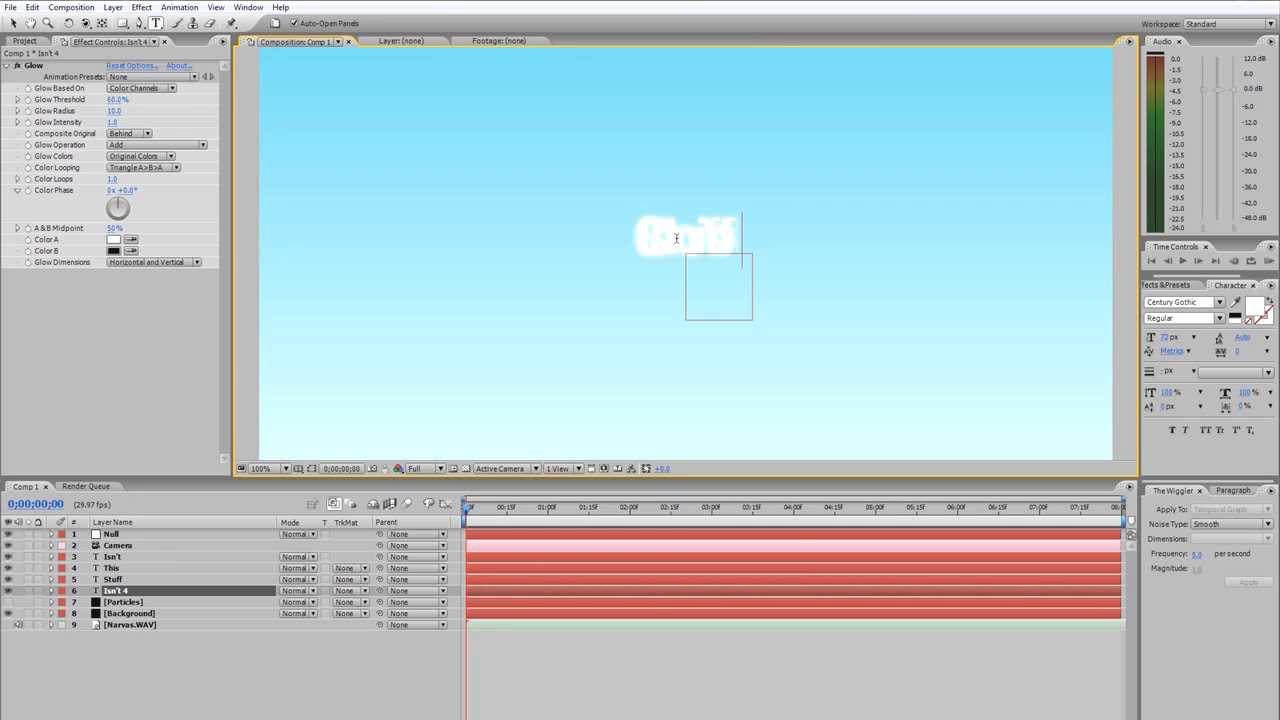
text( S)
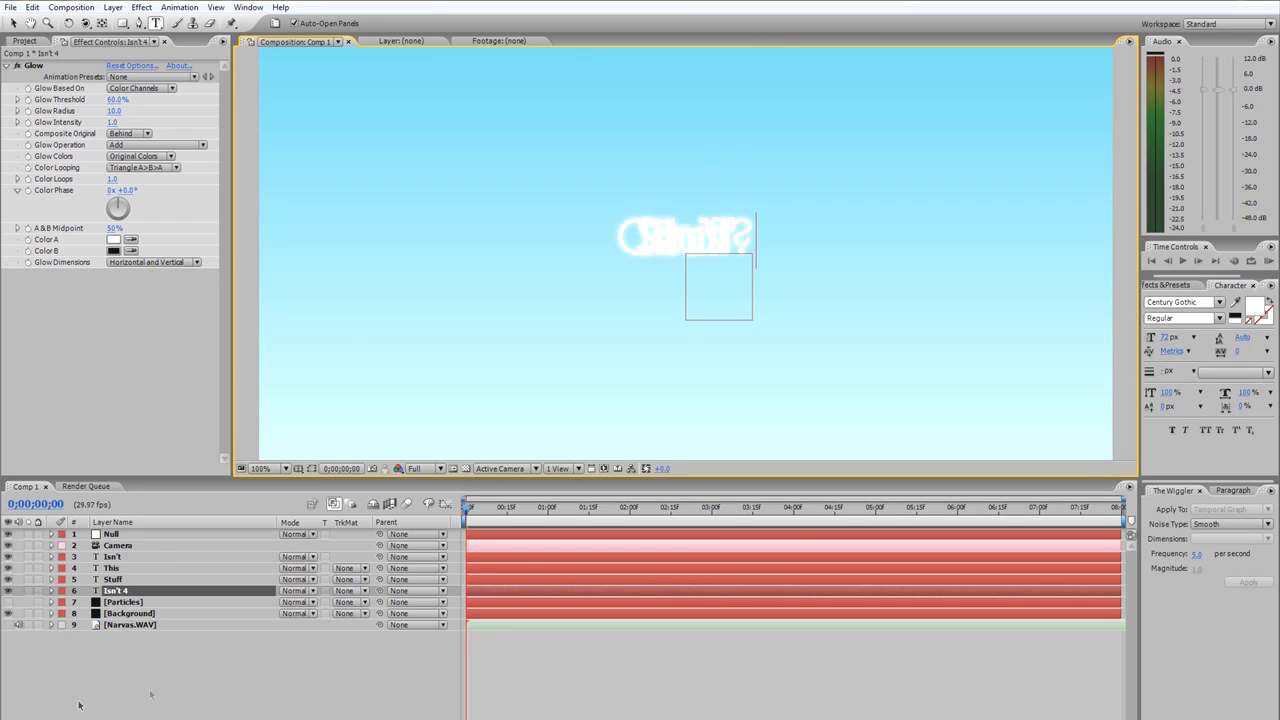
click(135, 557)
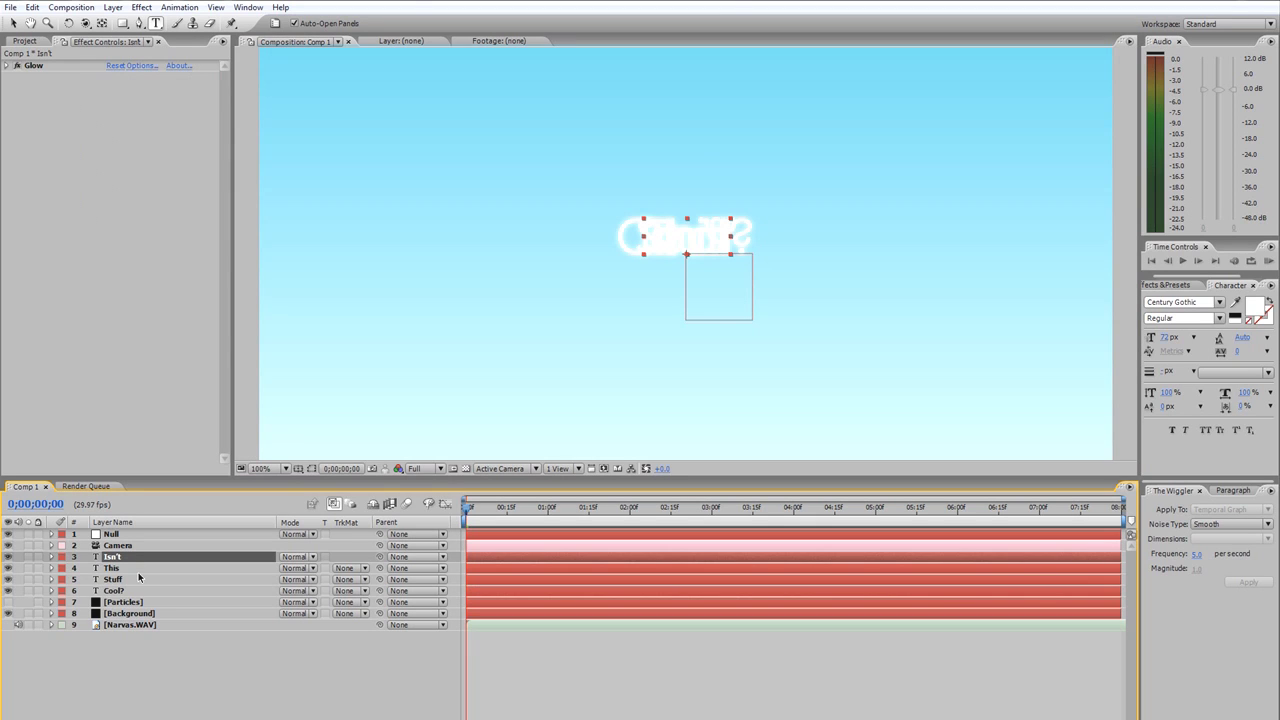
click(13, 22)
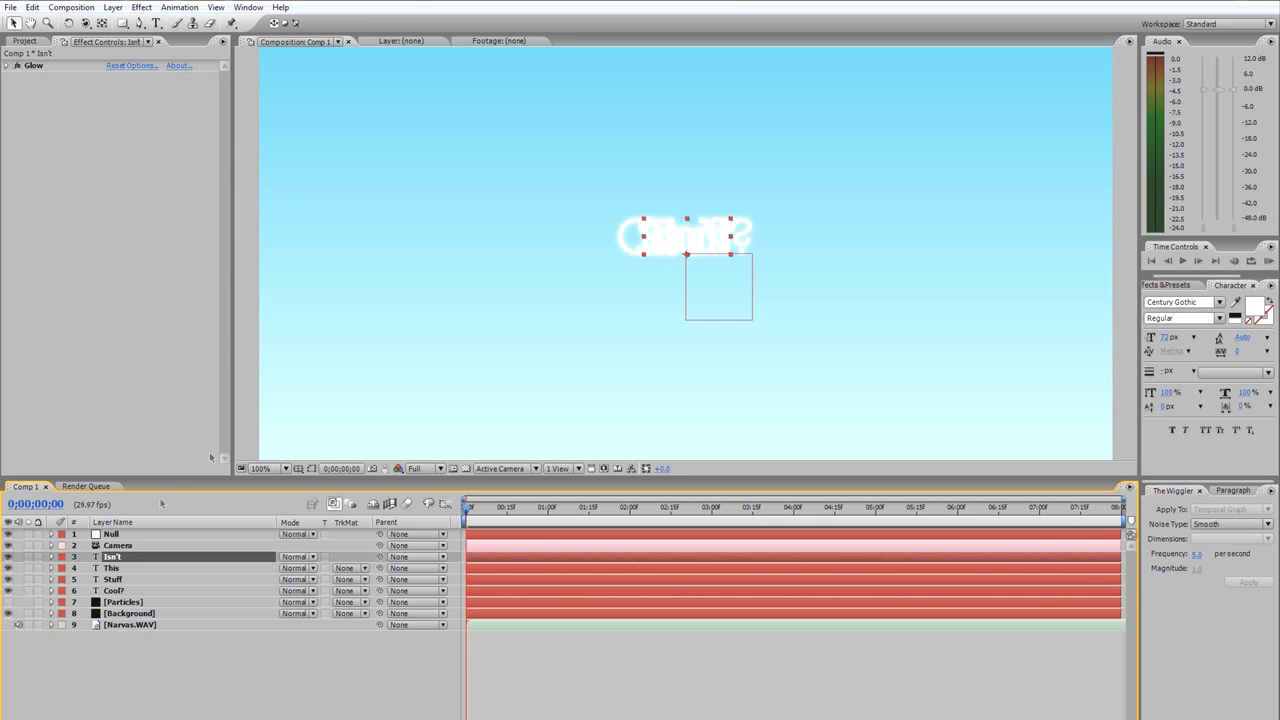
click(128, 567)
Step: Nudge the Isn't text upward and turn on the Title/Action Safe guides
click(715, 243)
mouse_move(691, 234)
mouse_down()
mouse_move(700, 172)
mouse_move(698, 225)
mouse_up()
key(Return)
key(Return)
click(312, 468)
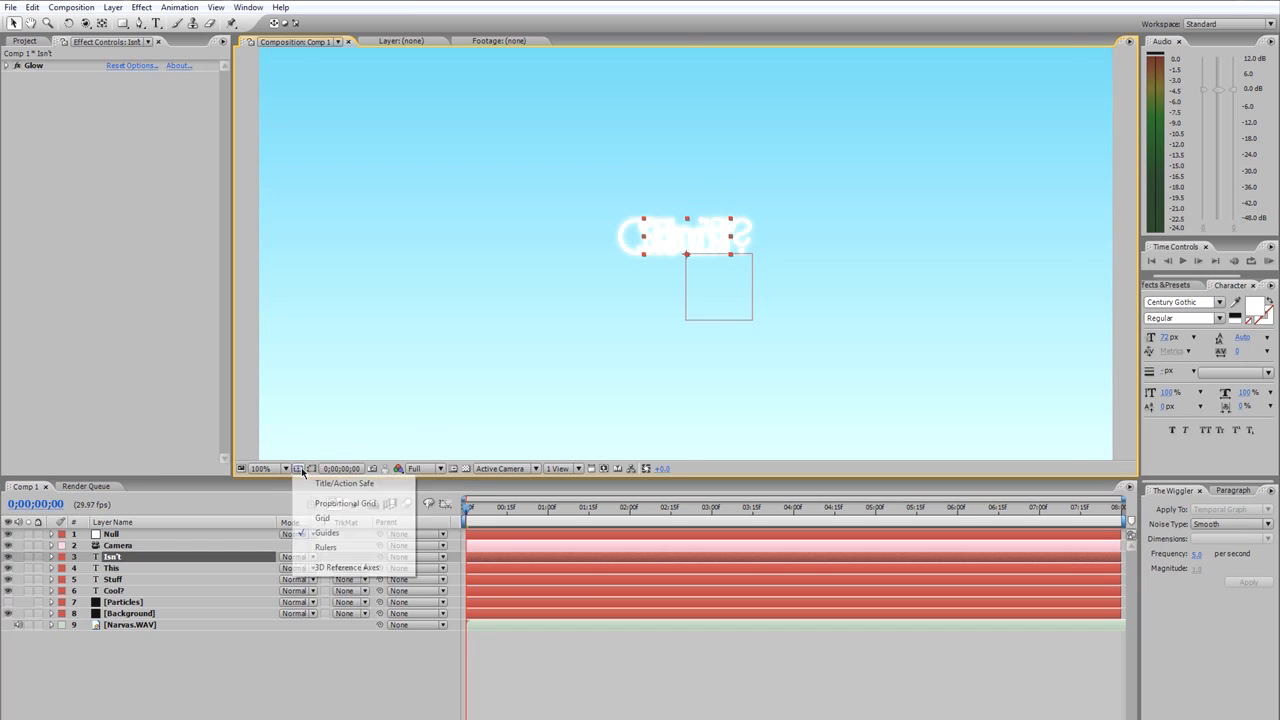
click(340, 484)
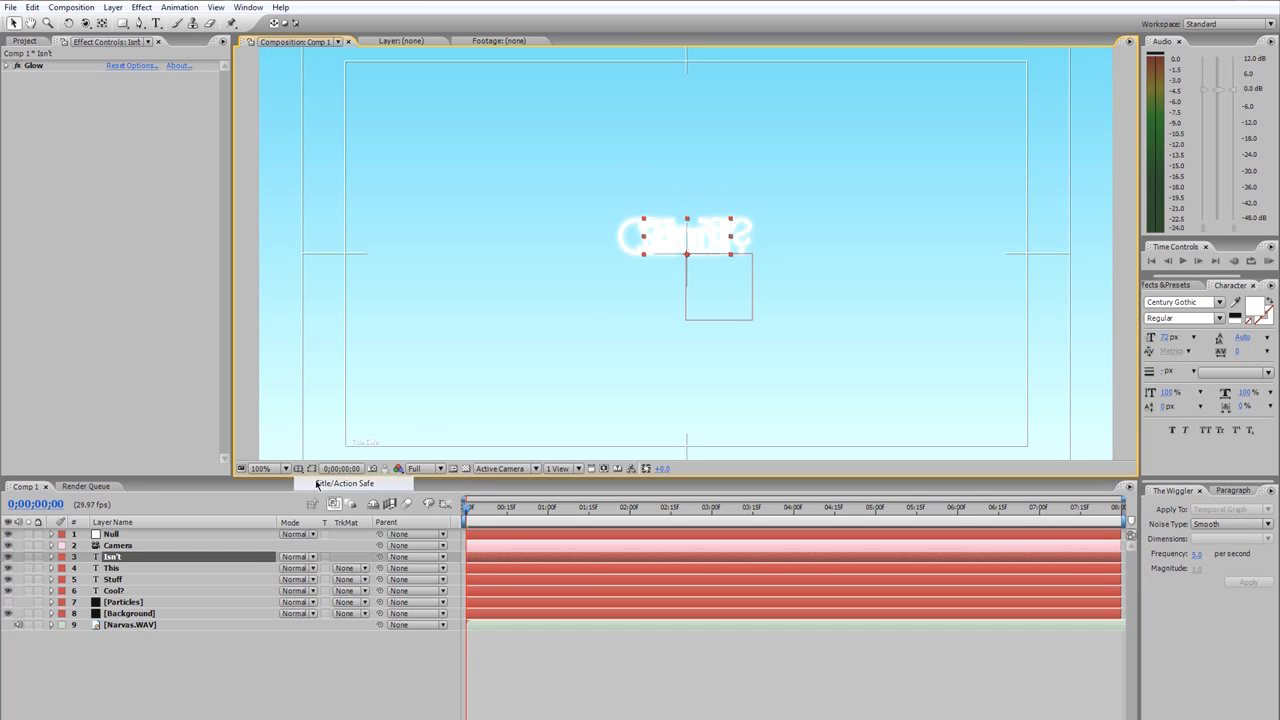
Step: Slide all four selected text layers just past the comp's right edge, zooming out to check
shift+click(123, 591)
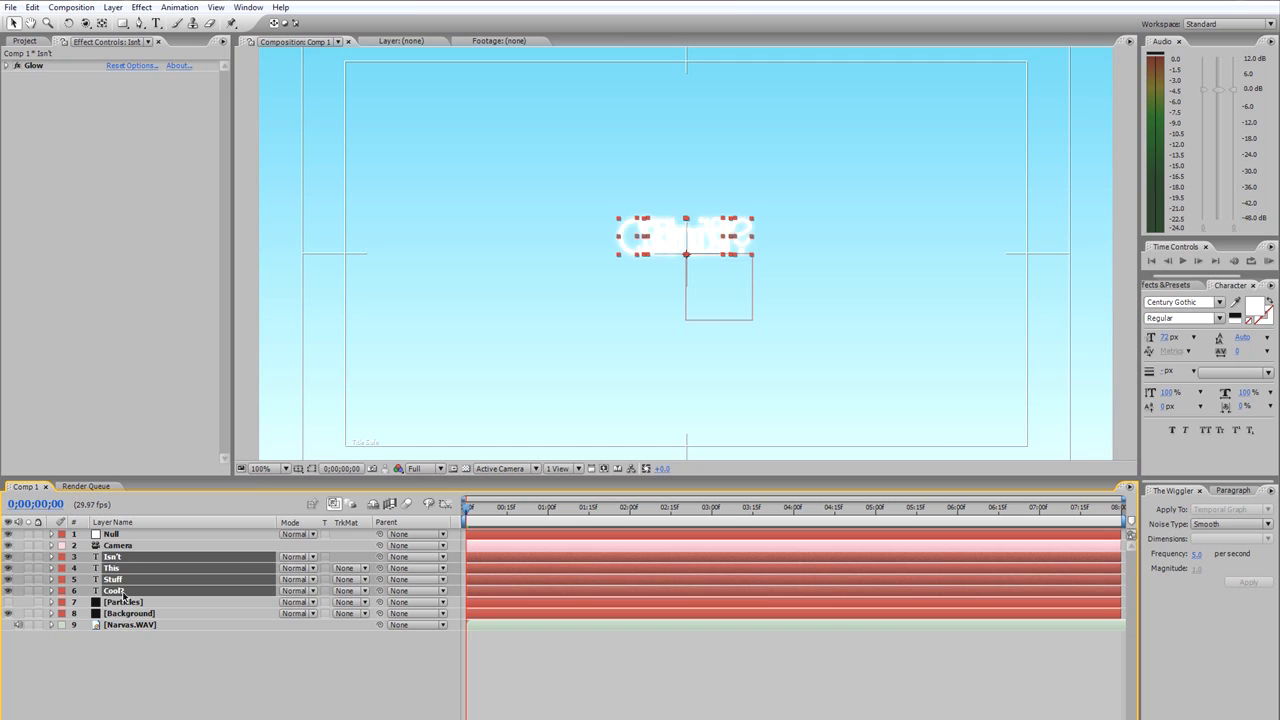
drag(701, 238, 697, 253)
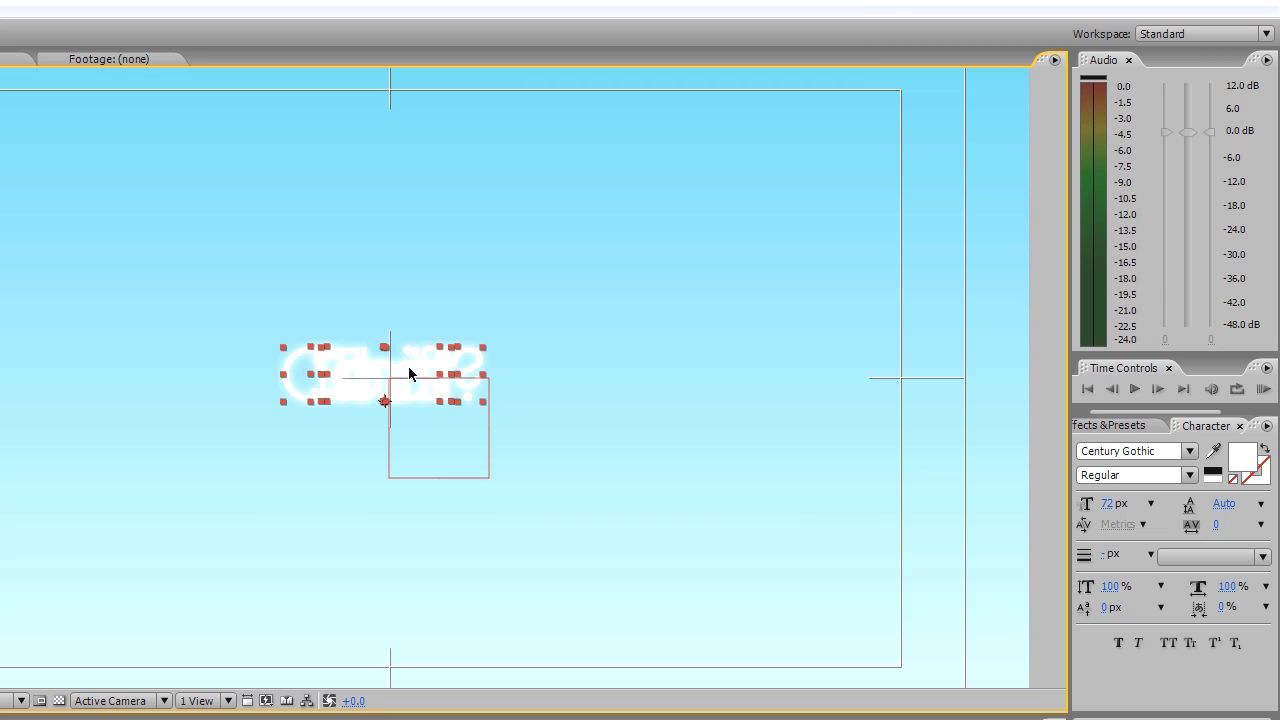
drag(406, 374, 1155, 372)
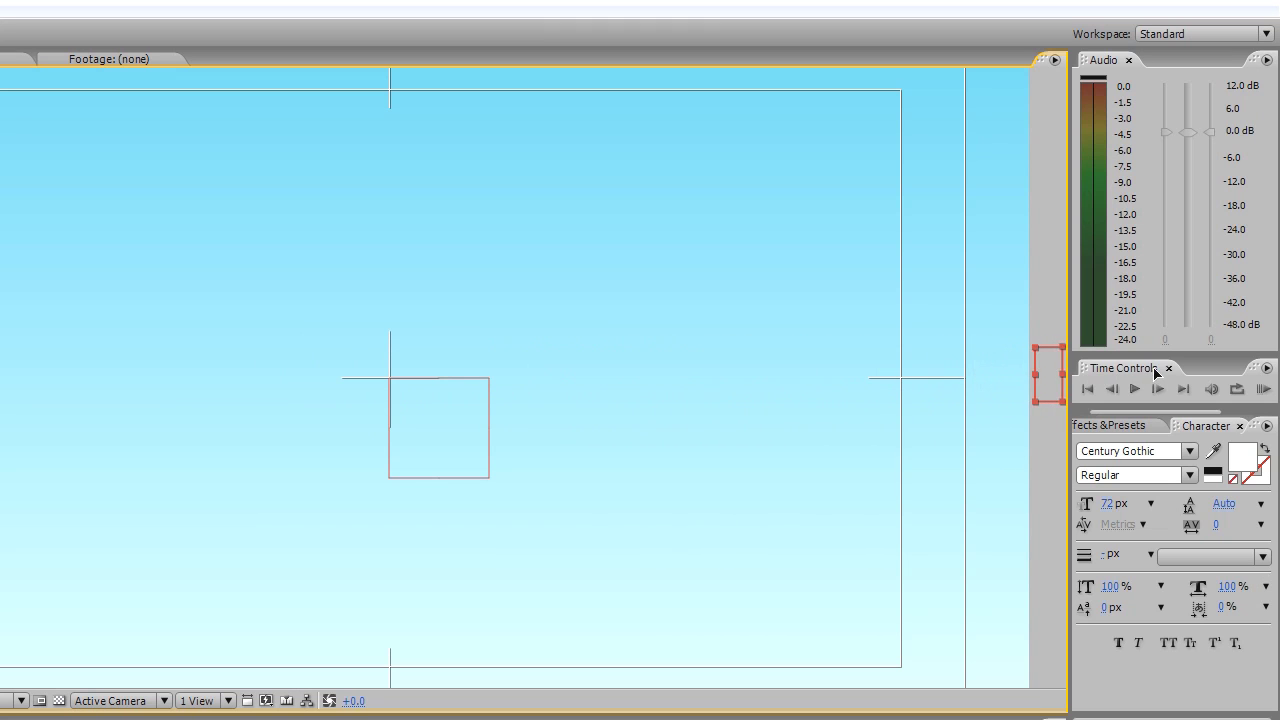
key(comma)
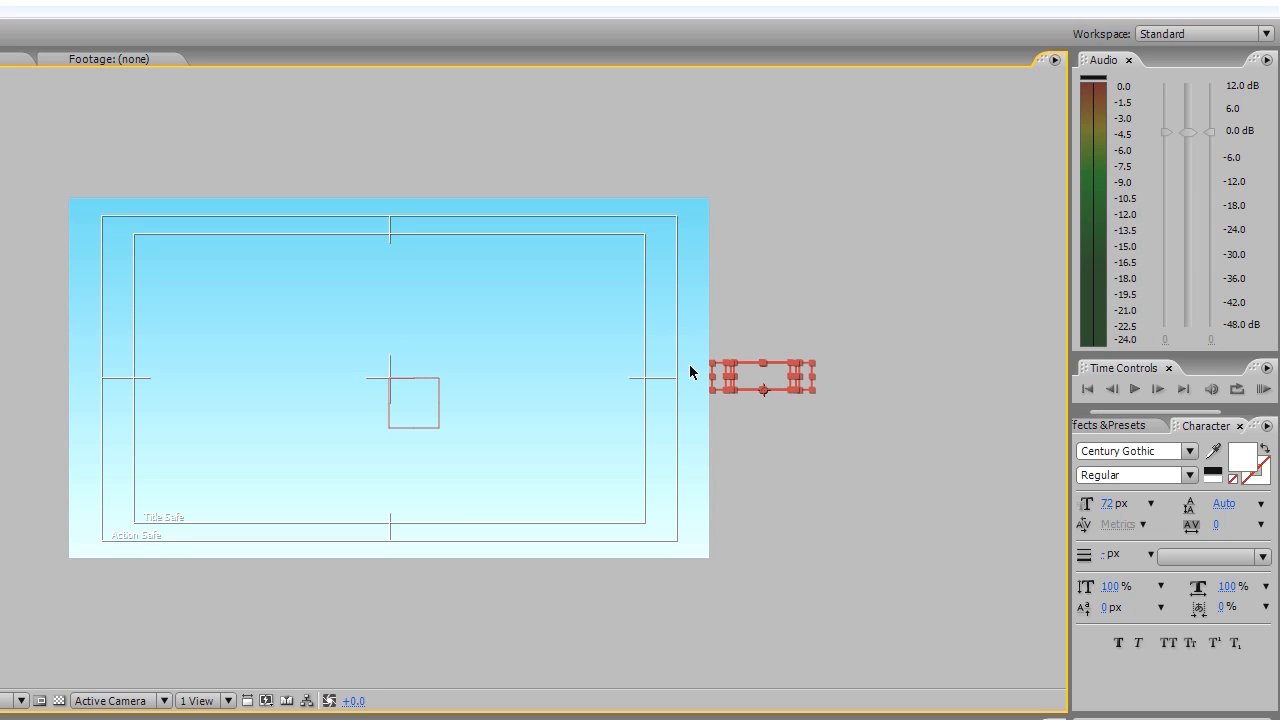
key(period)
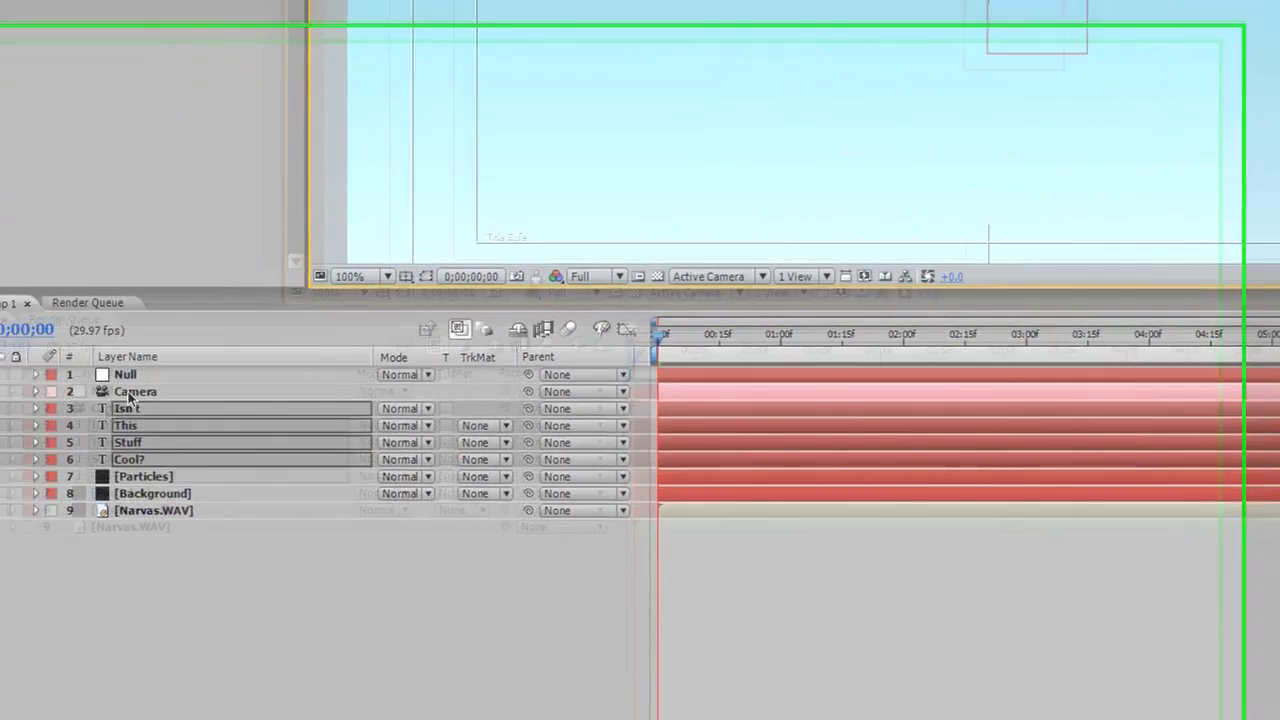
Step: Pickwhip the Camera's parent to Null, then toggle Switches/Modes columns with F4
click(169, 364)
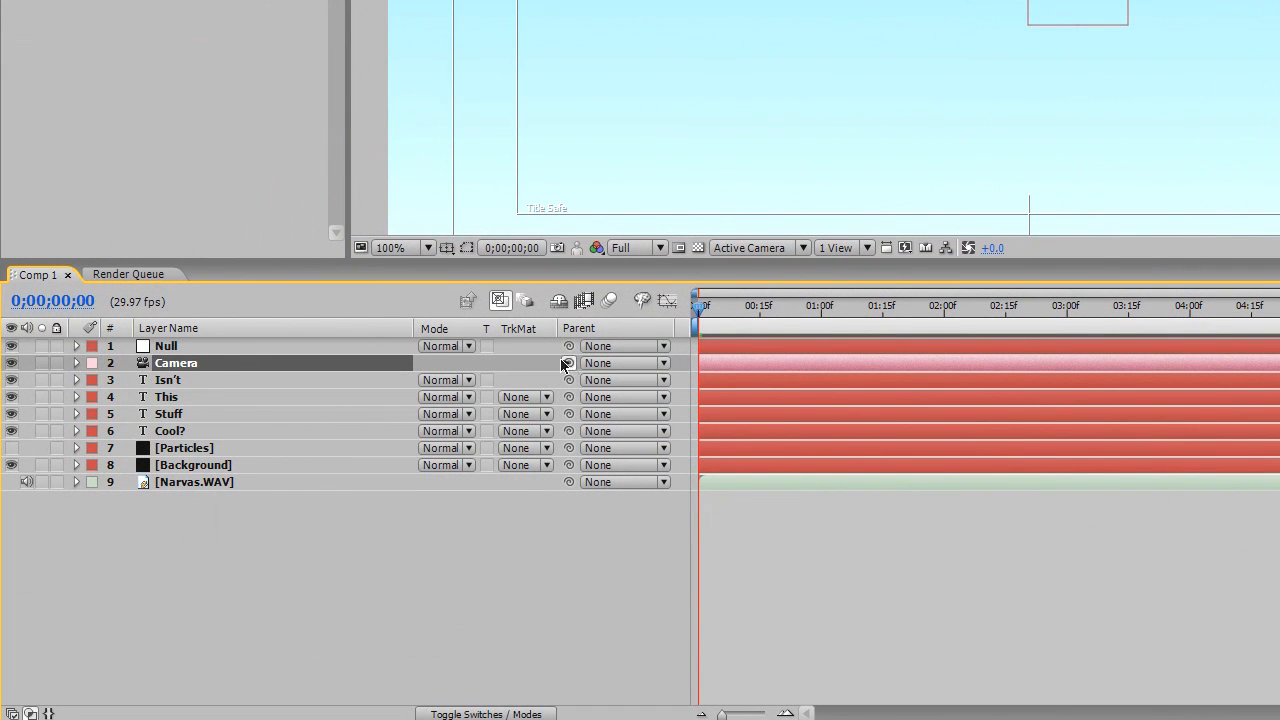
drag(567, 363, 177, 350)
click(601, 363)
click(633, 367)
click(230, 345)
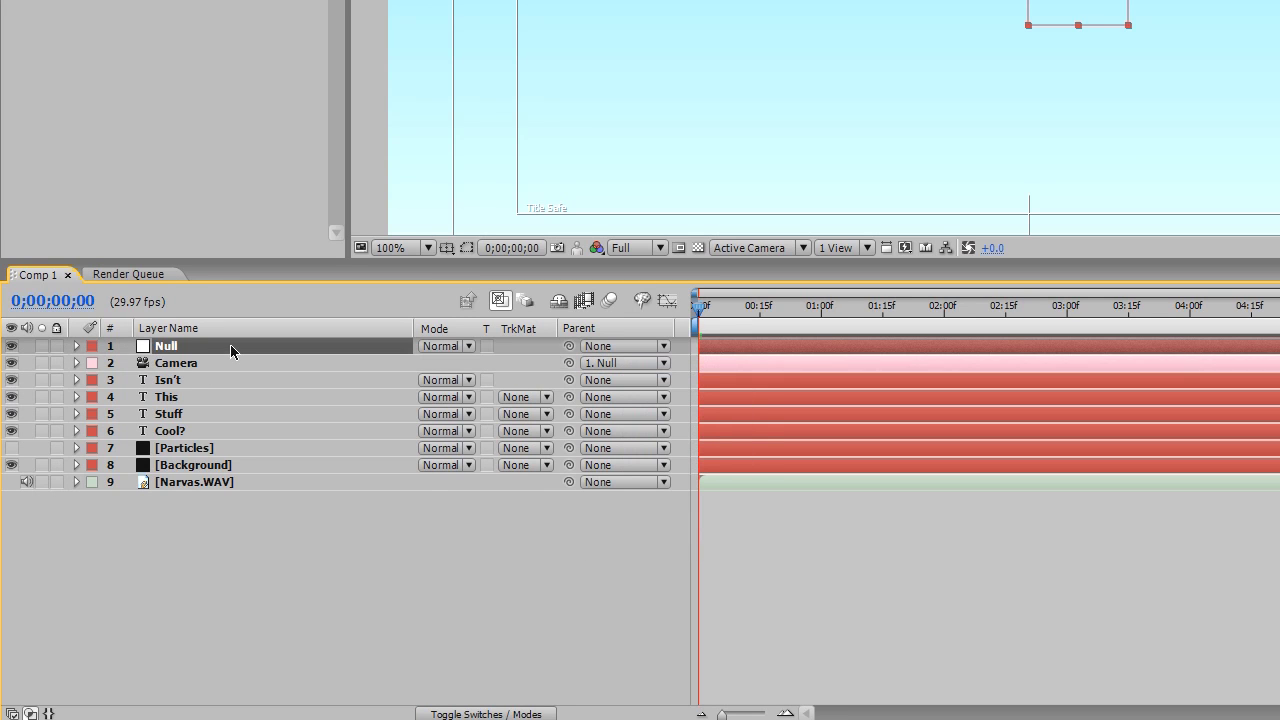
key(F4)
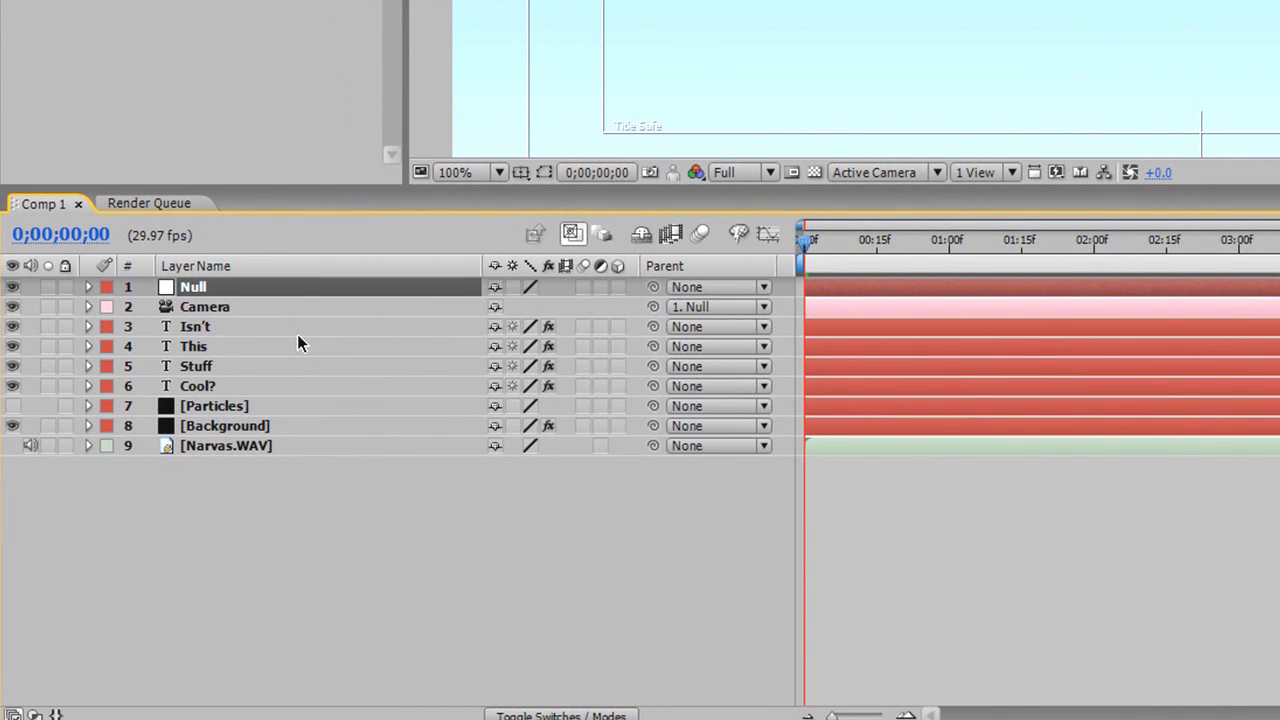
key(F4)
key(F4)
Step: Tick the 3D Layer switch for Isn't, This, Stuff, Cool? and the Null layer
click(258, 332)
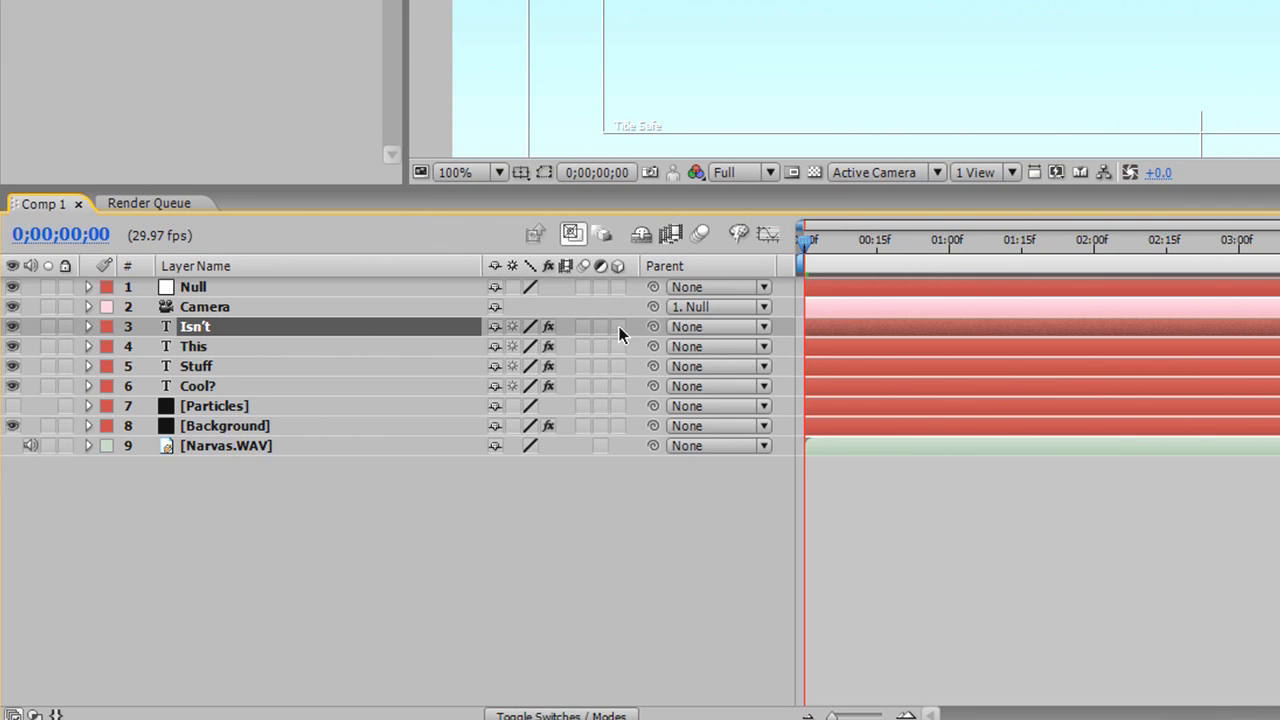
drag(618, 326, 620, 386)
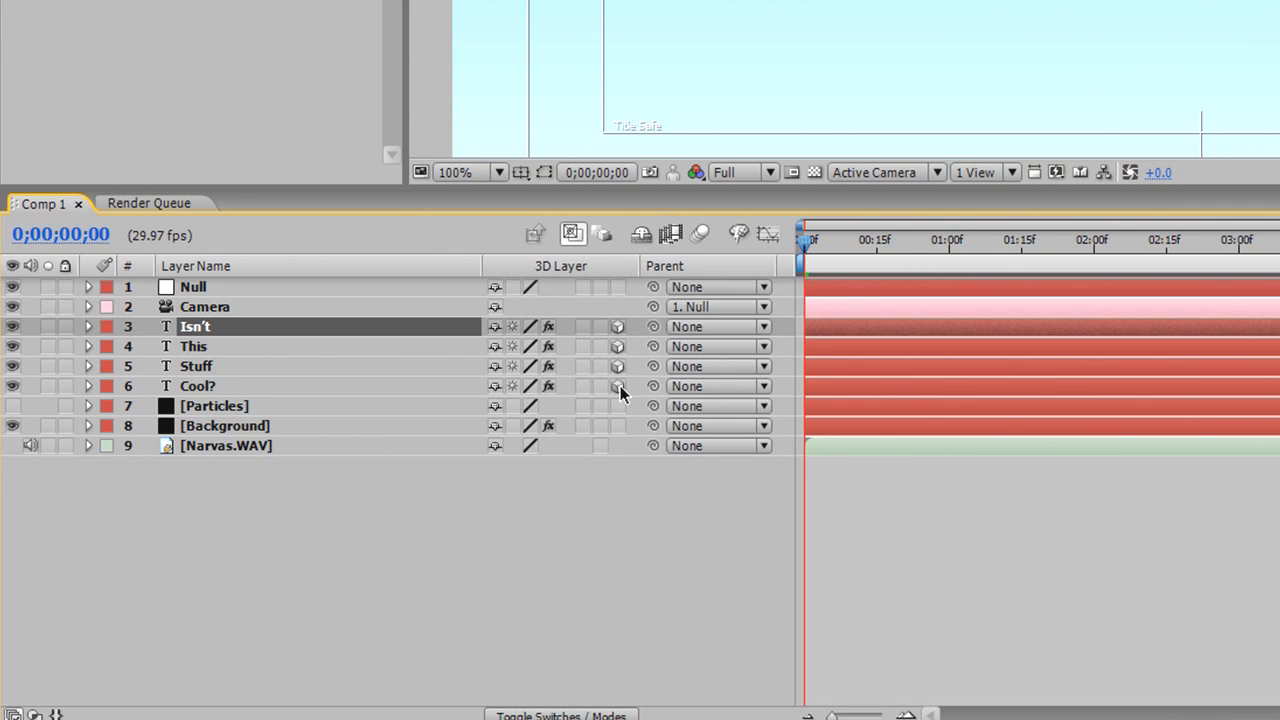
click(228, 388)
click(232, 366)
click(236, 344)
click(245, 287)
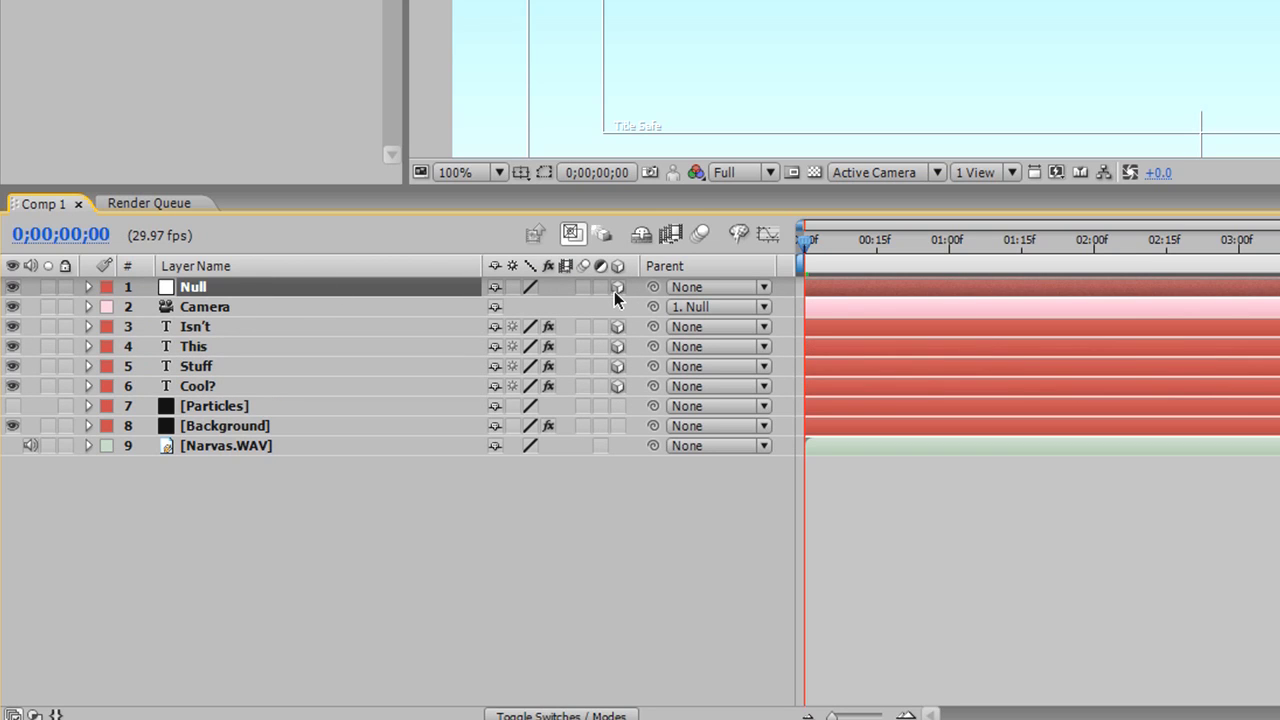
Step: Set a Position keyframe on Isn't at frame 0 and move time to 0;00;00;10
click(88, 287)
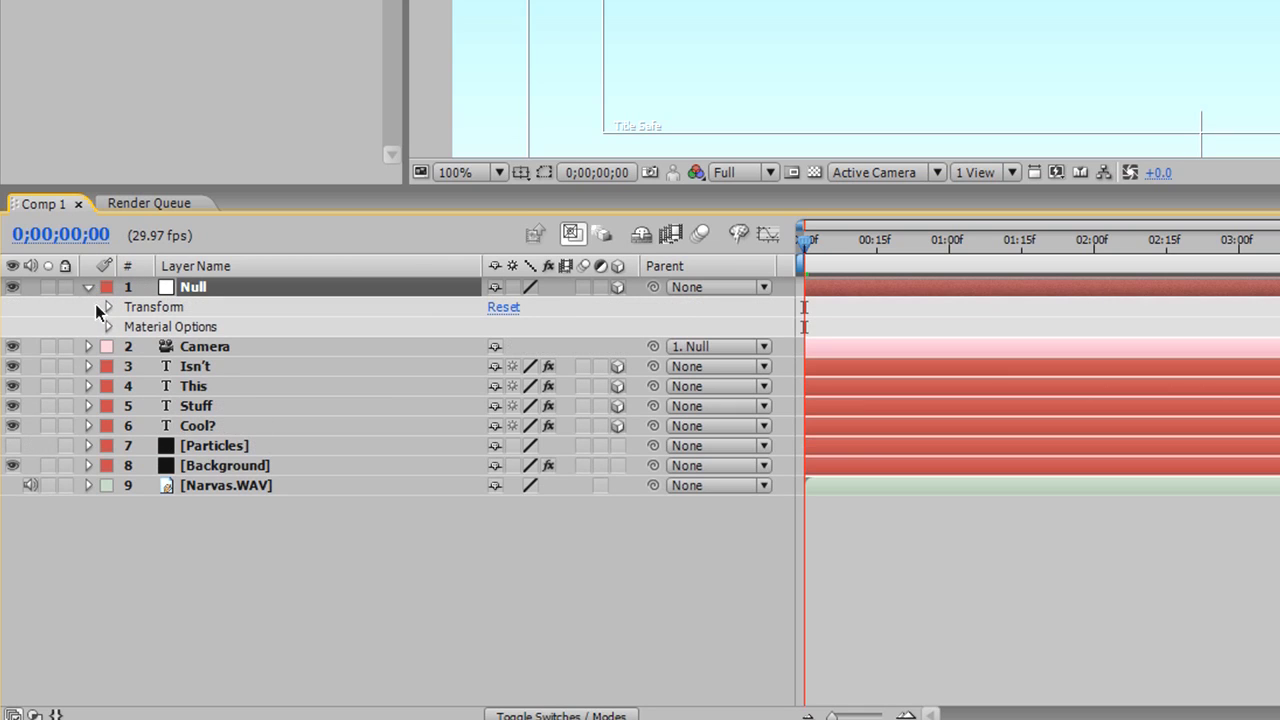
click(109, 308)
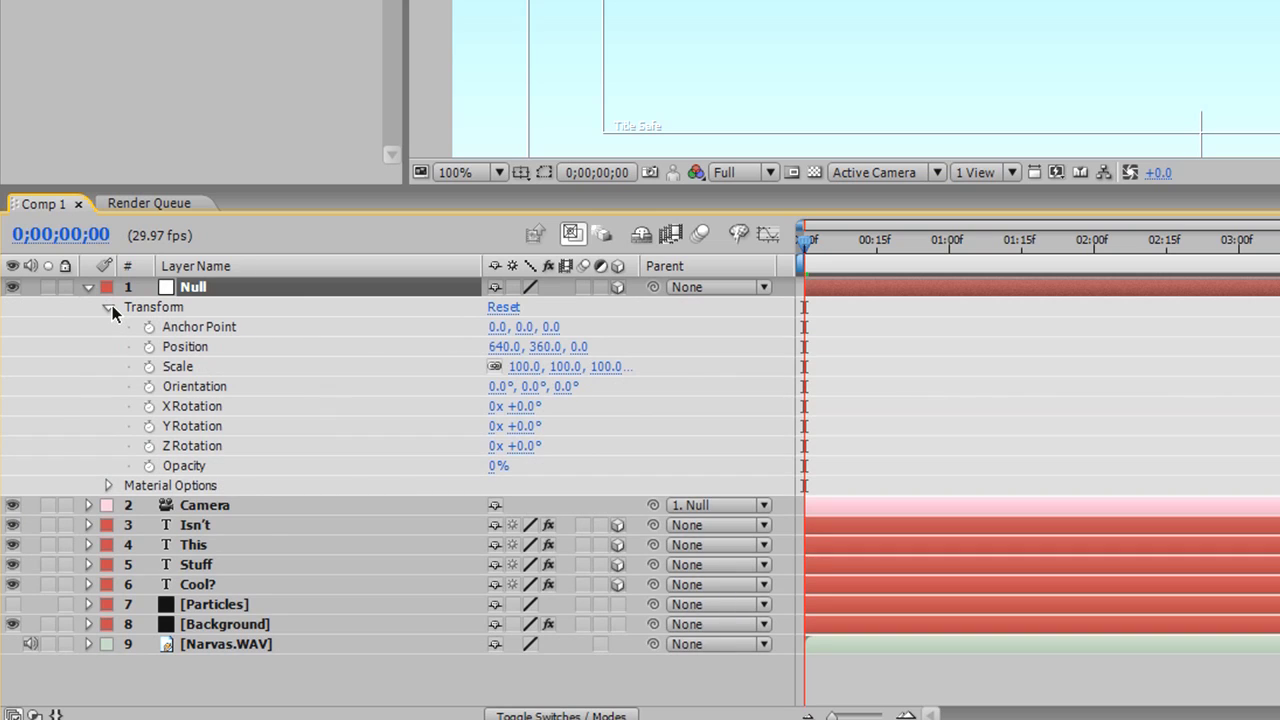
click(239, 530)
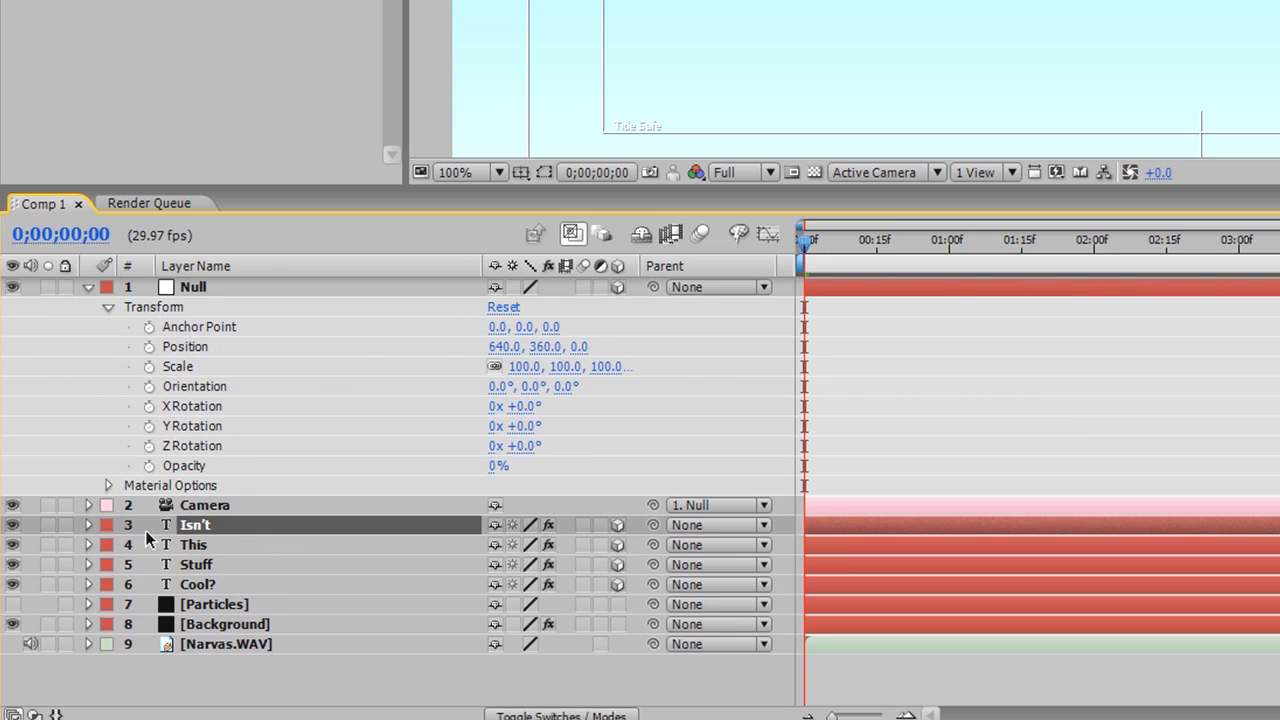
click(88, 525)
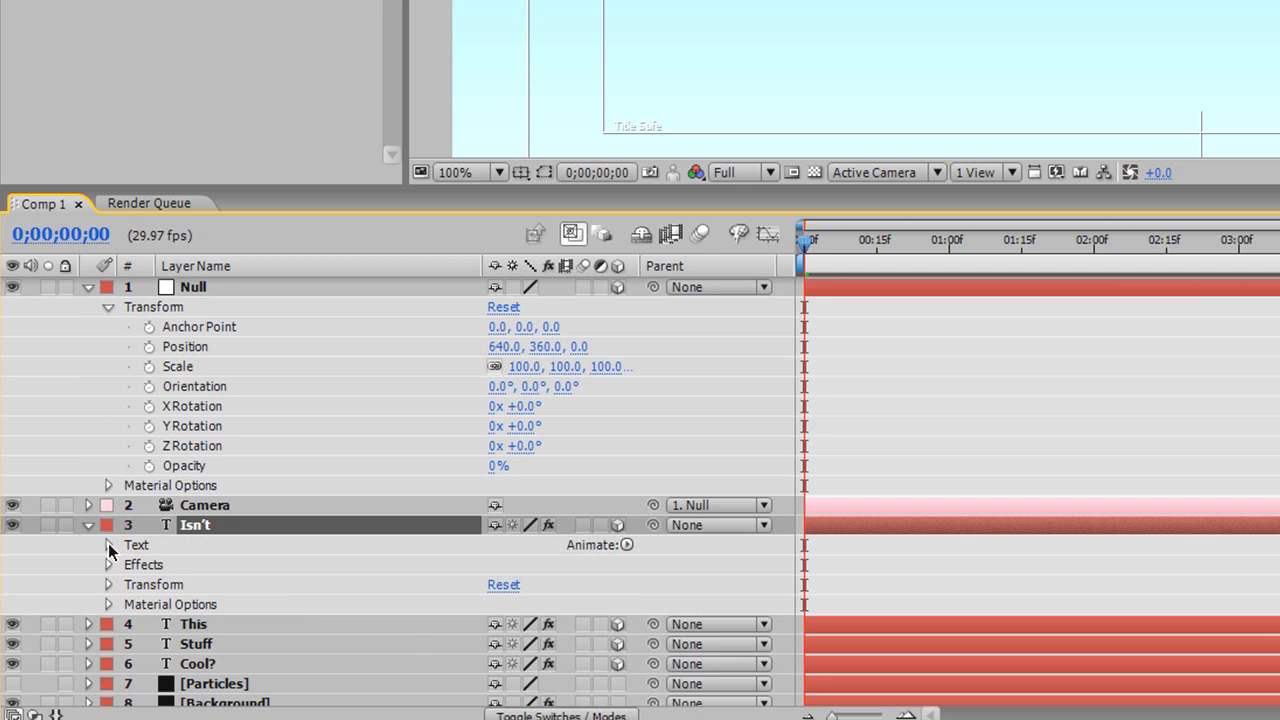
click(108, 584)
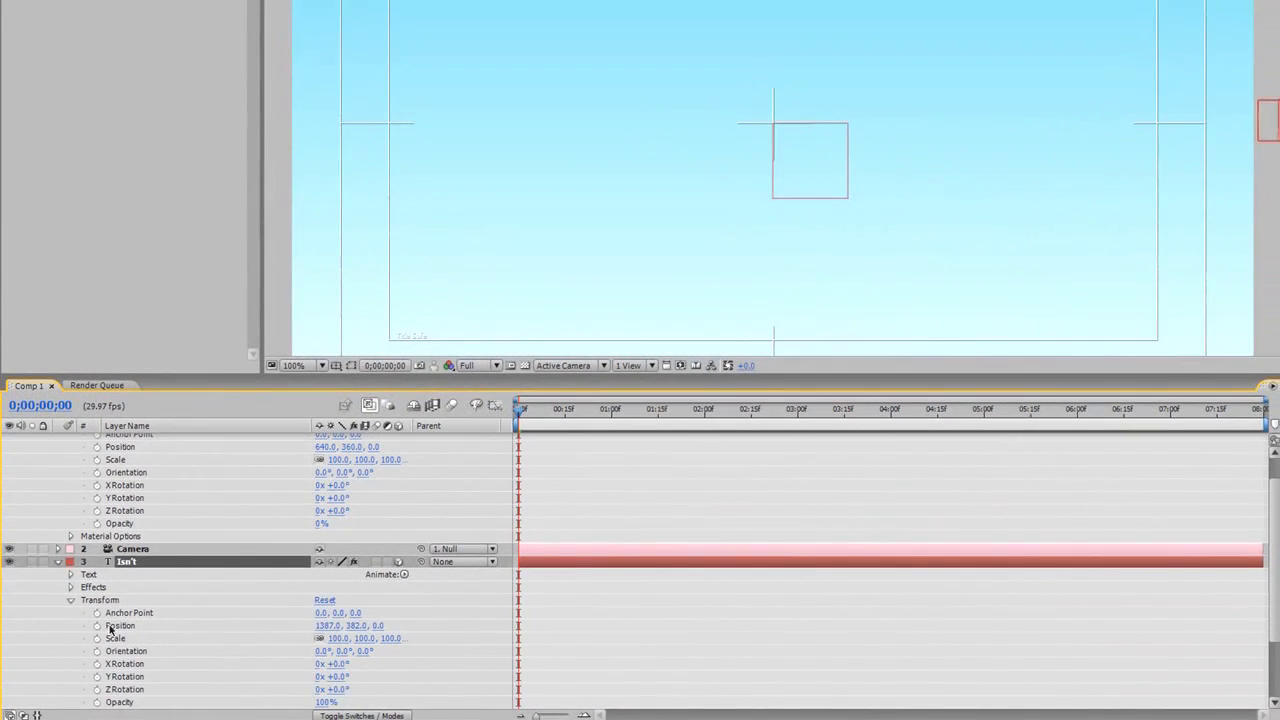
click(155, 597)
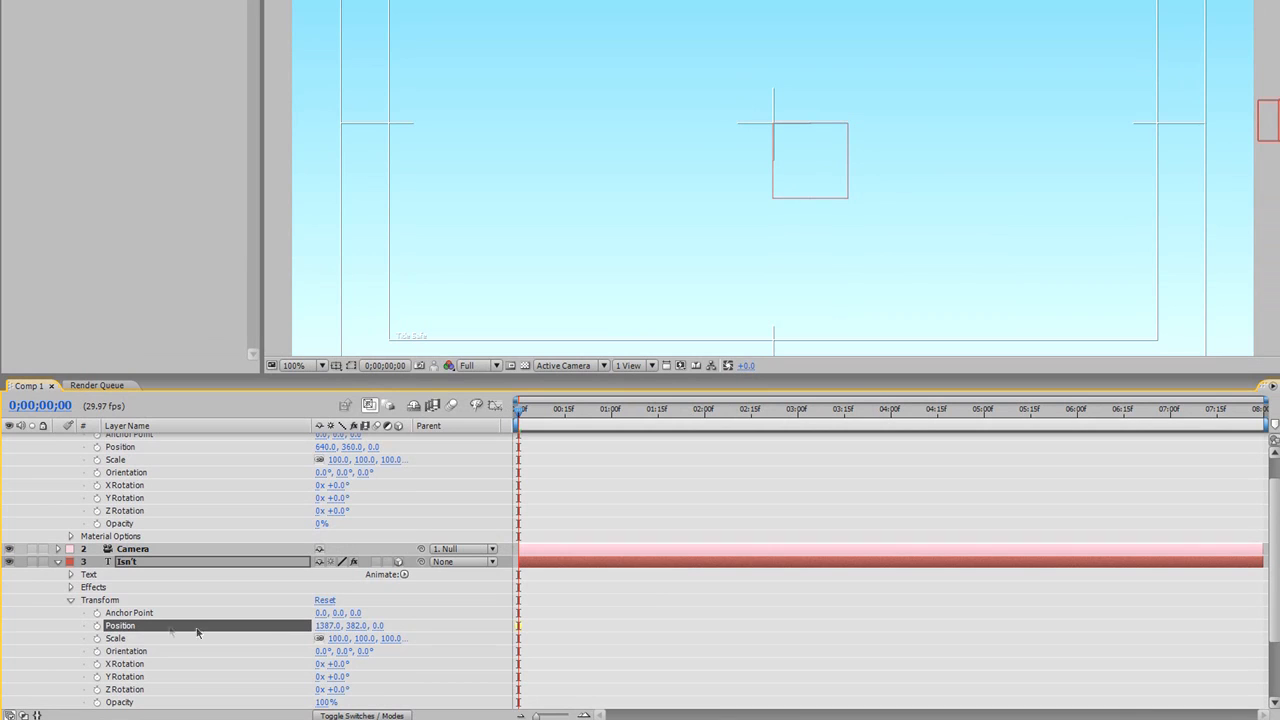
click(97, 628)
drag(519, 410, 551, 424)
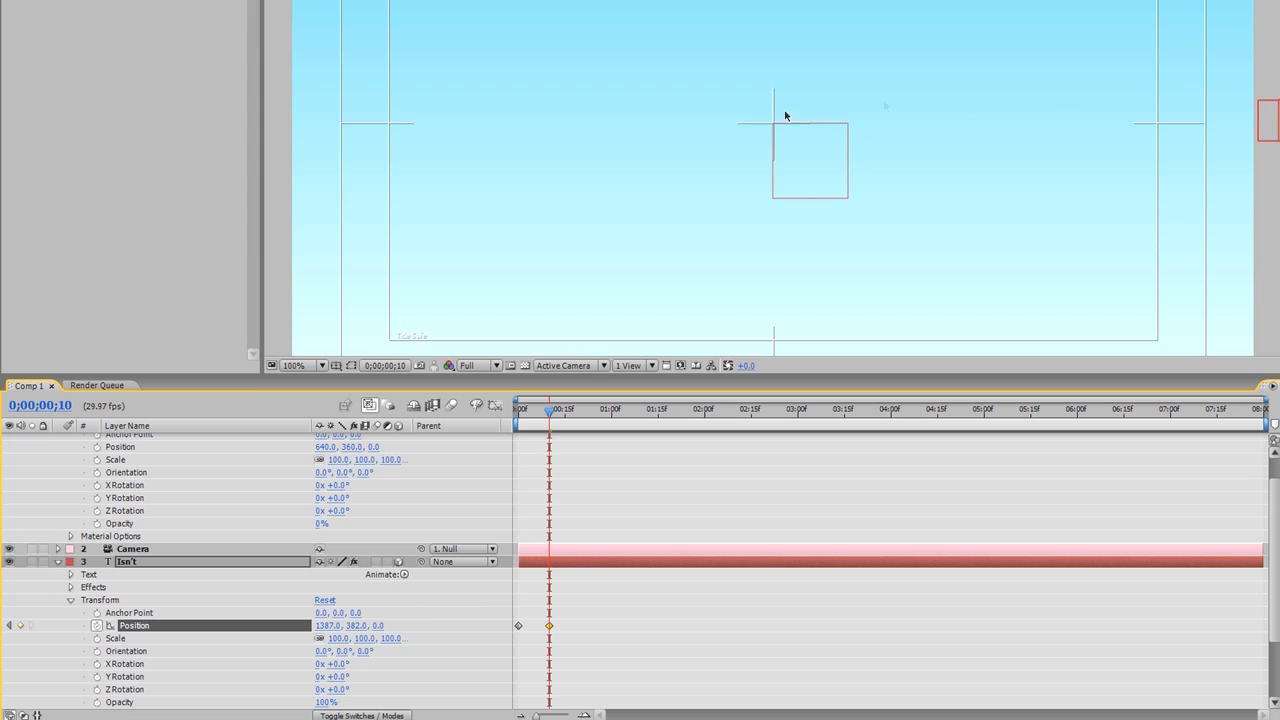
Step: Slide the Isn't text left along X to settle at the comp centre
drag(316, 630, 5, 624)
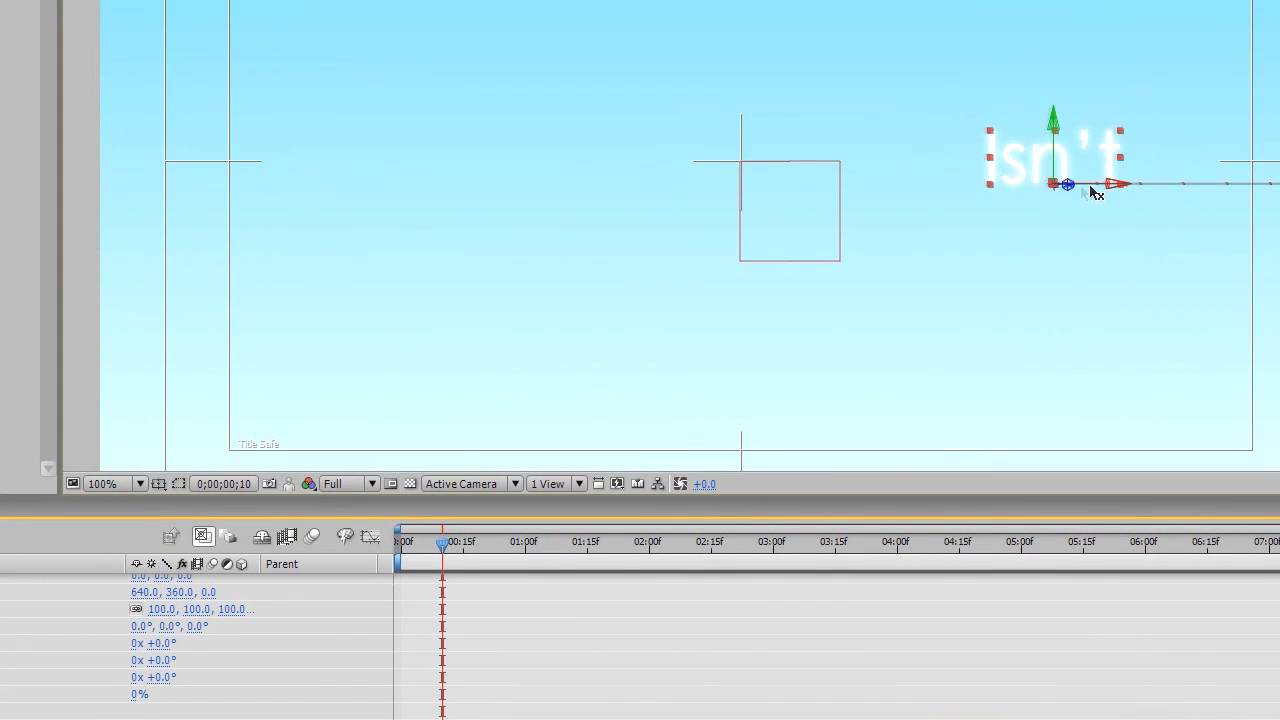
drag(1036, 146, 945, 146)
drag(969, 190, 800, 178)
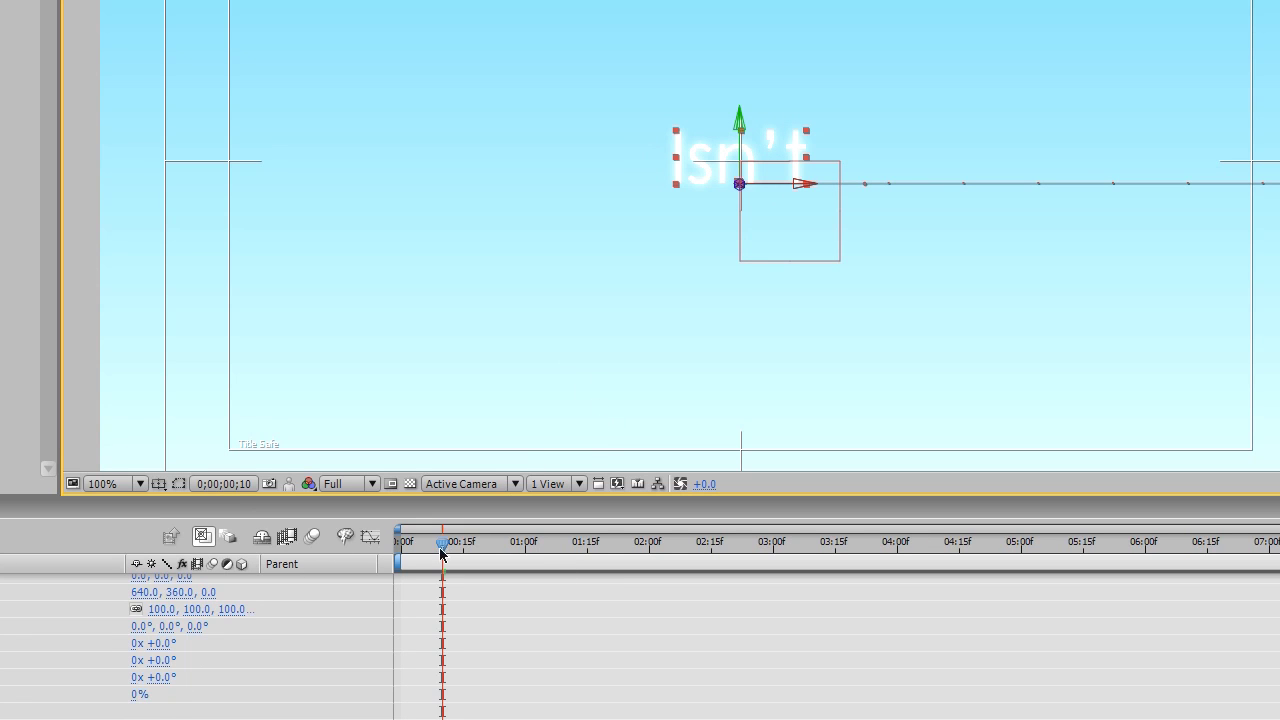
Step: At 0;00;00;22, add a Position keyframe raising Isn't to 639, 204
drag(447, 547, 463, 543)
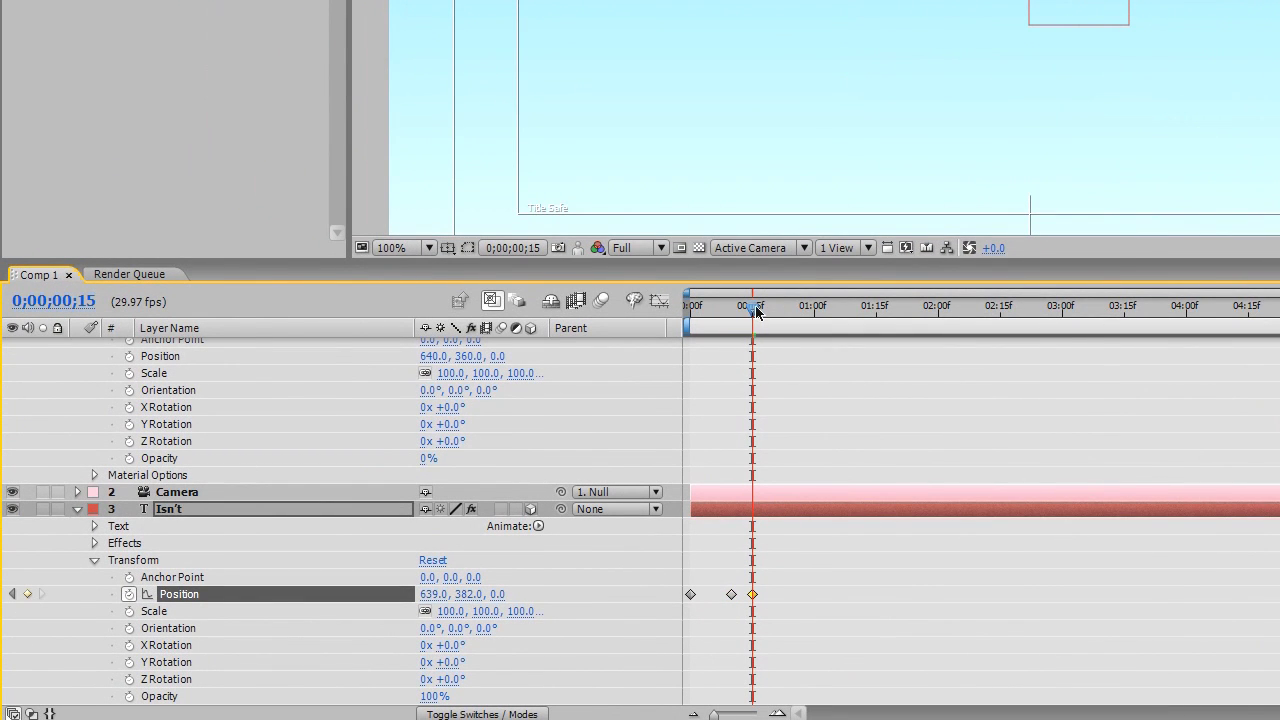
drag(754, 312, 781, 313)
click(27, 594)
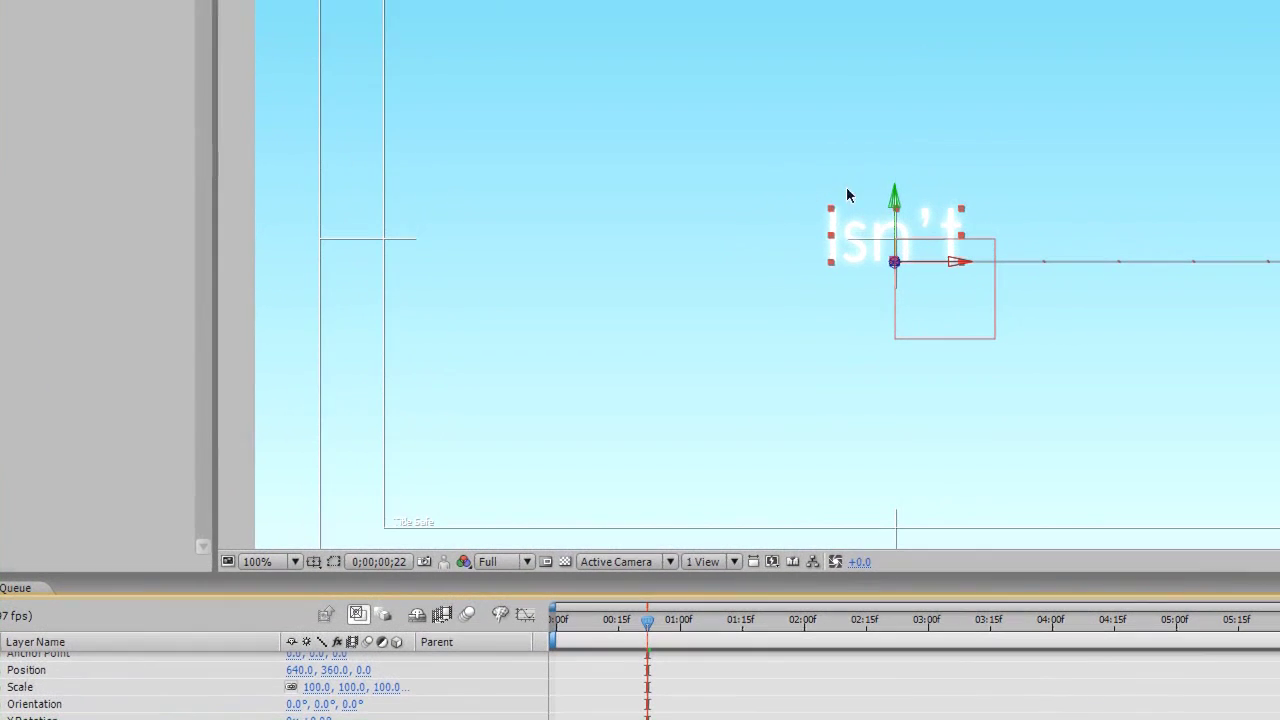
drag(898, 205, 896, 28)
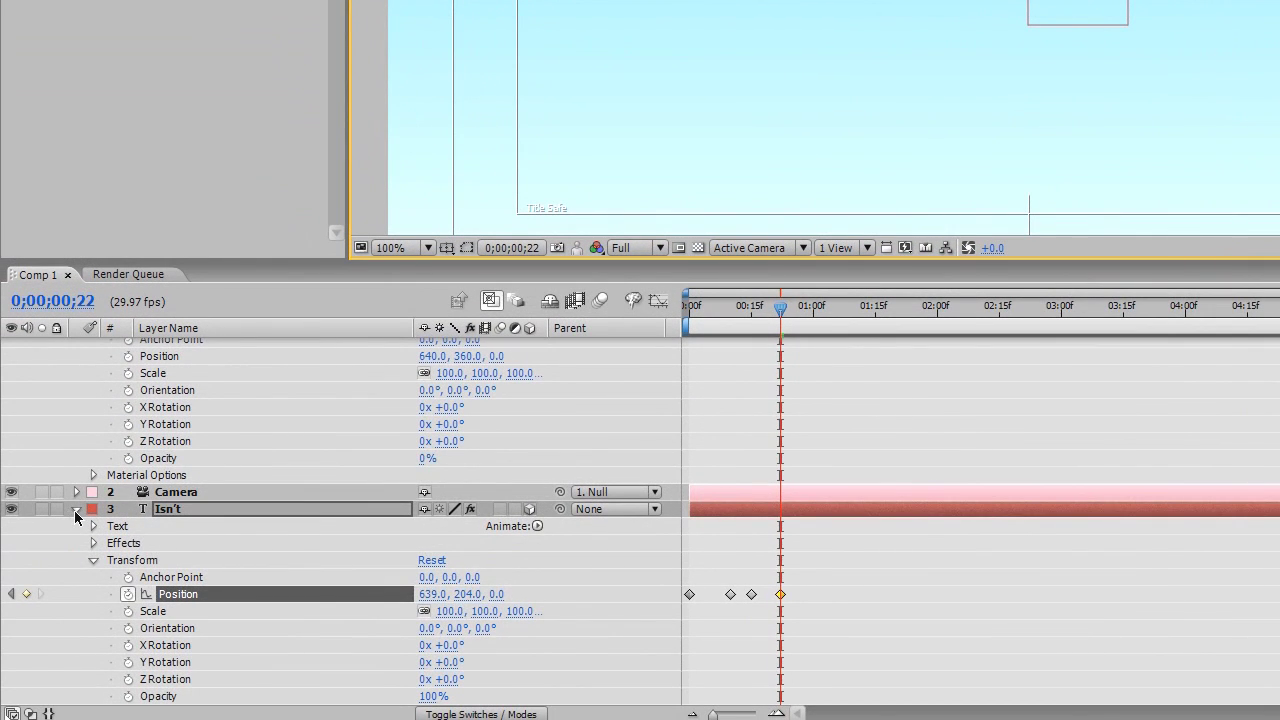
click(76, 509)
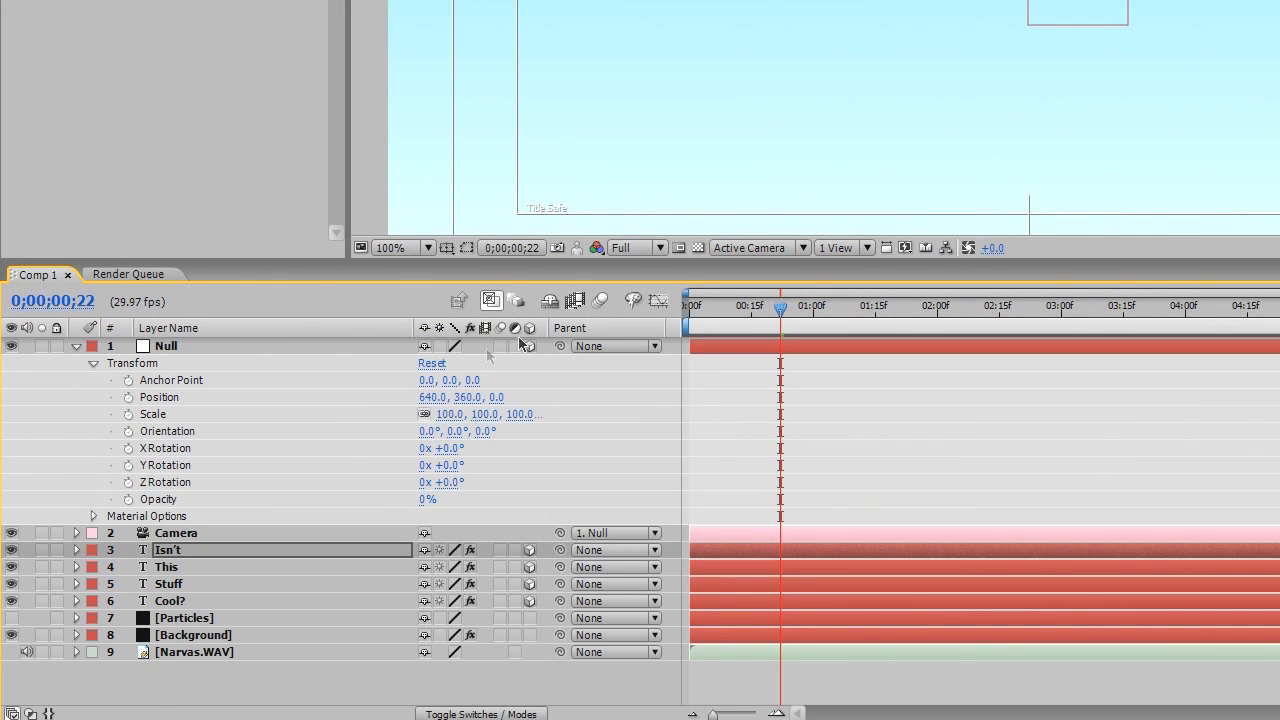
Step: Enable comp motion blur and Motion Blur on Isn't, This, Stuff, Cool?, then preview from the start
click(600, 302)
click(168, 552)
click(166, 567)
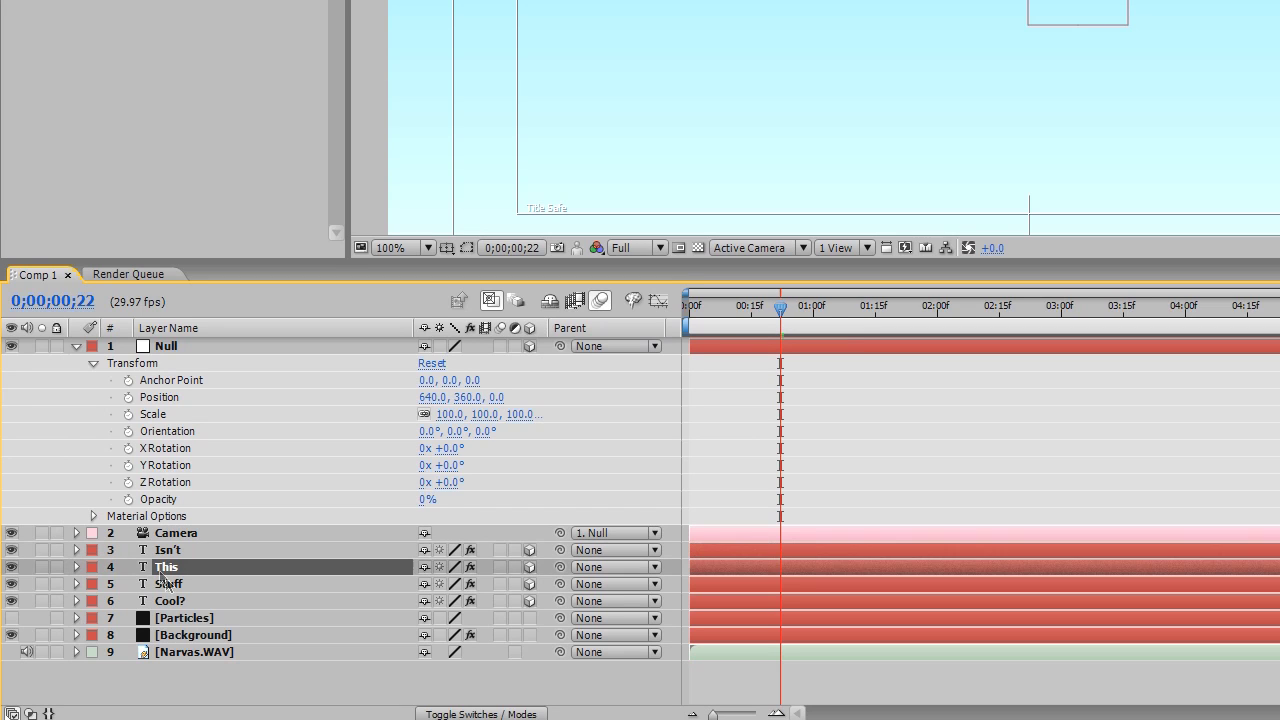
click(167, 584)
click(167, 601)
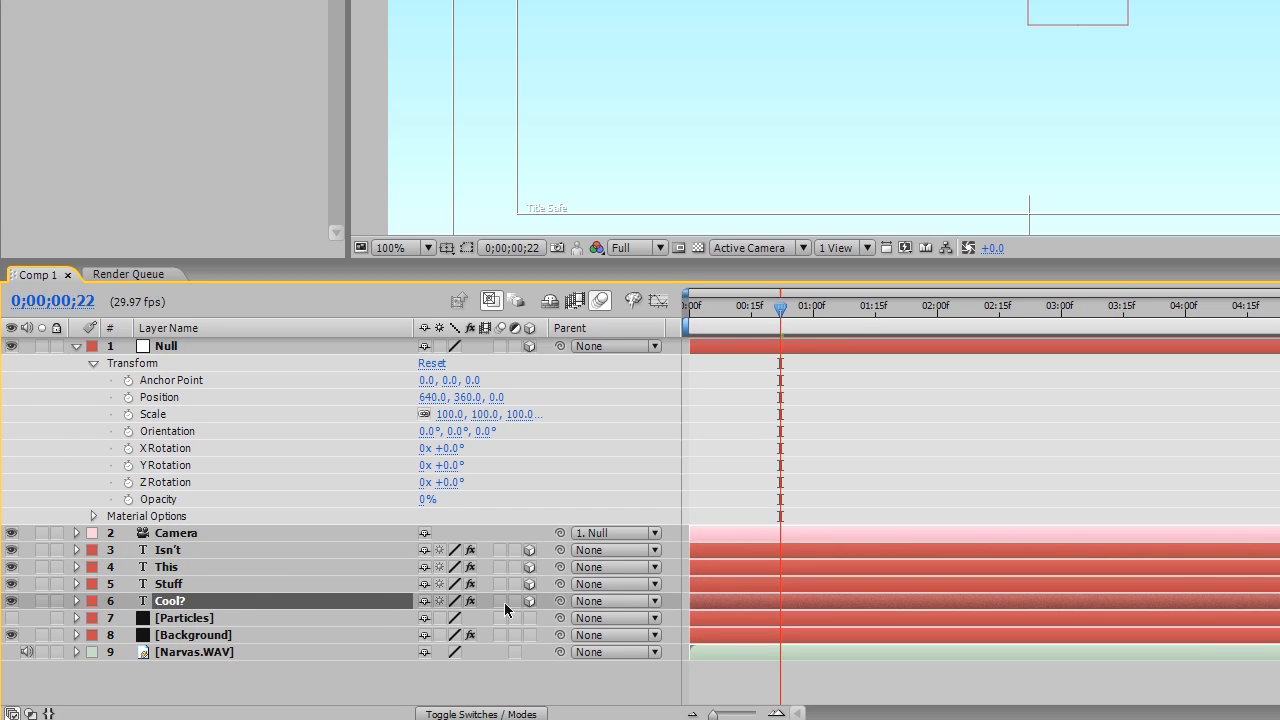
drag(498, 602, 499, 552)
ctrl+click(238, 549)
click(238, 549)
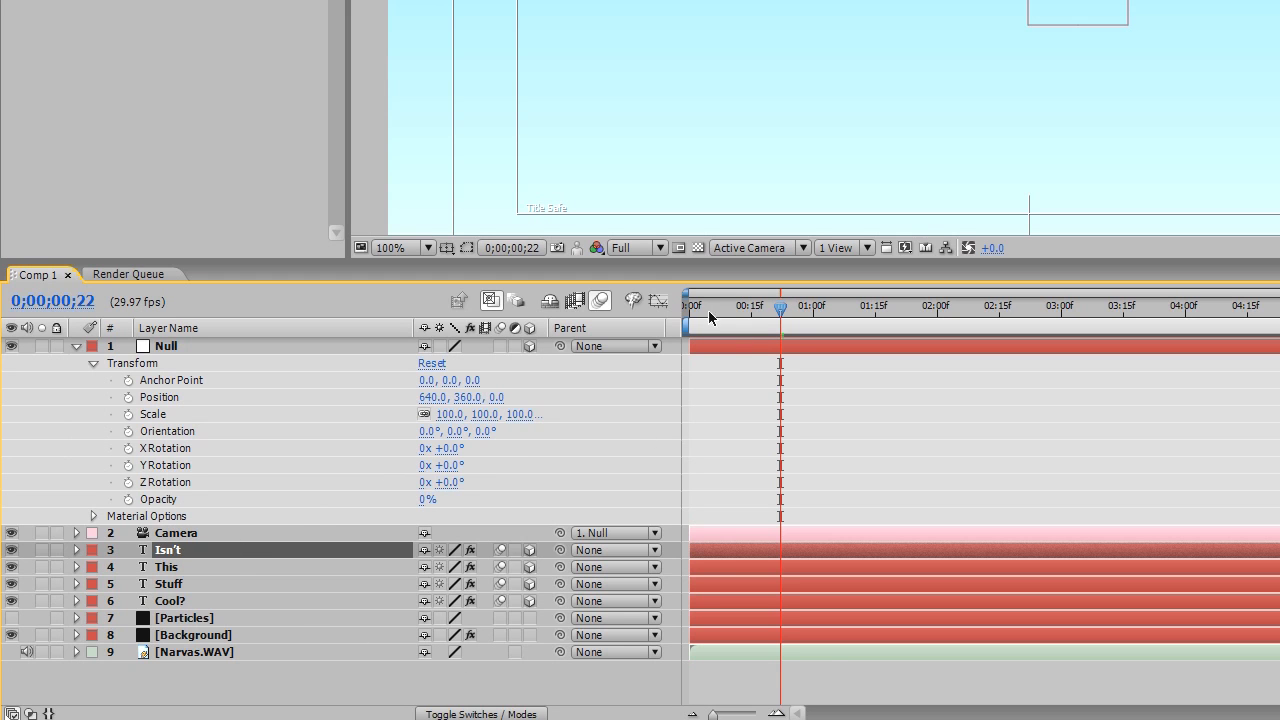
key(KP_0)
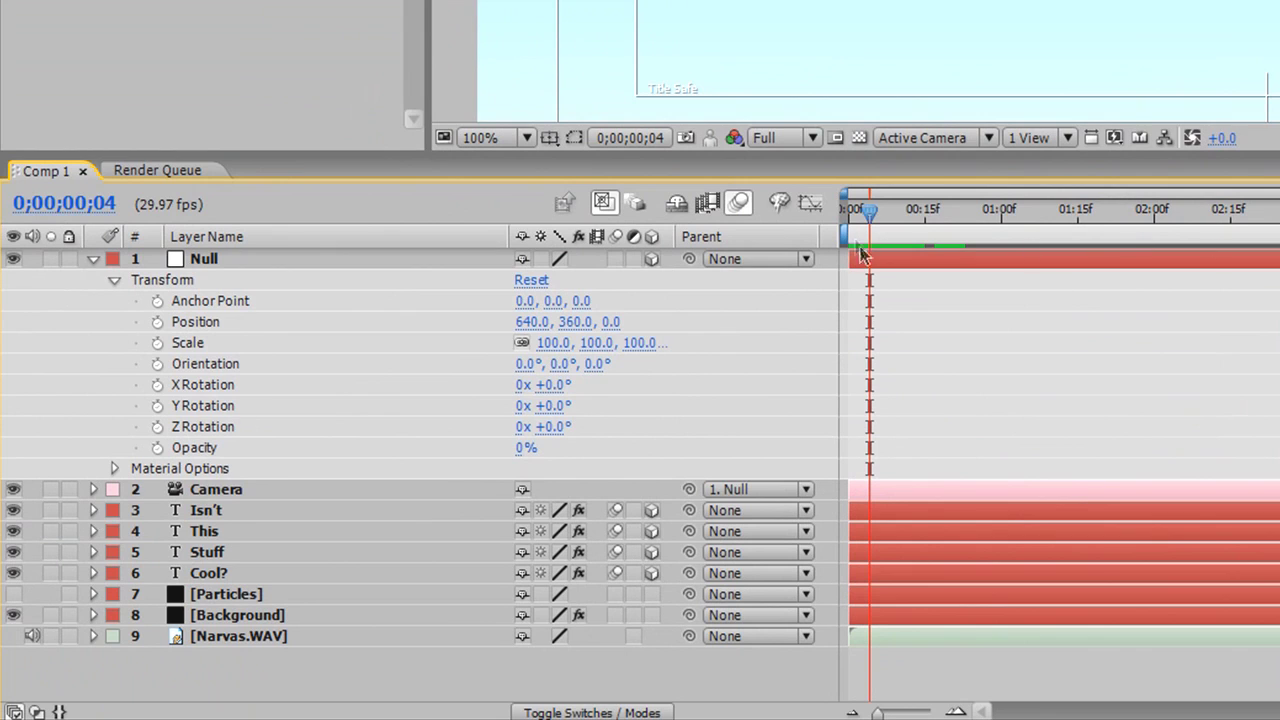
Step: Keyframe This's Position at 1387, 382 at 0;00;00;19, then move time to 0;00;00;24
click(197, 537)
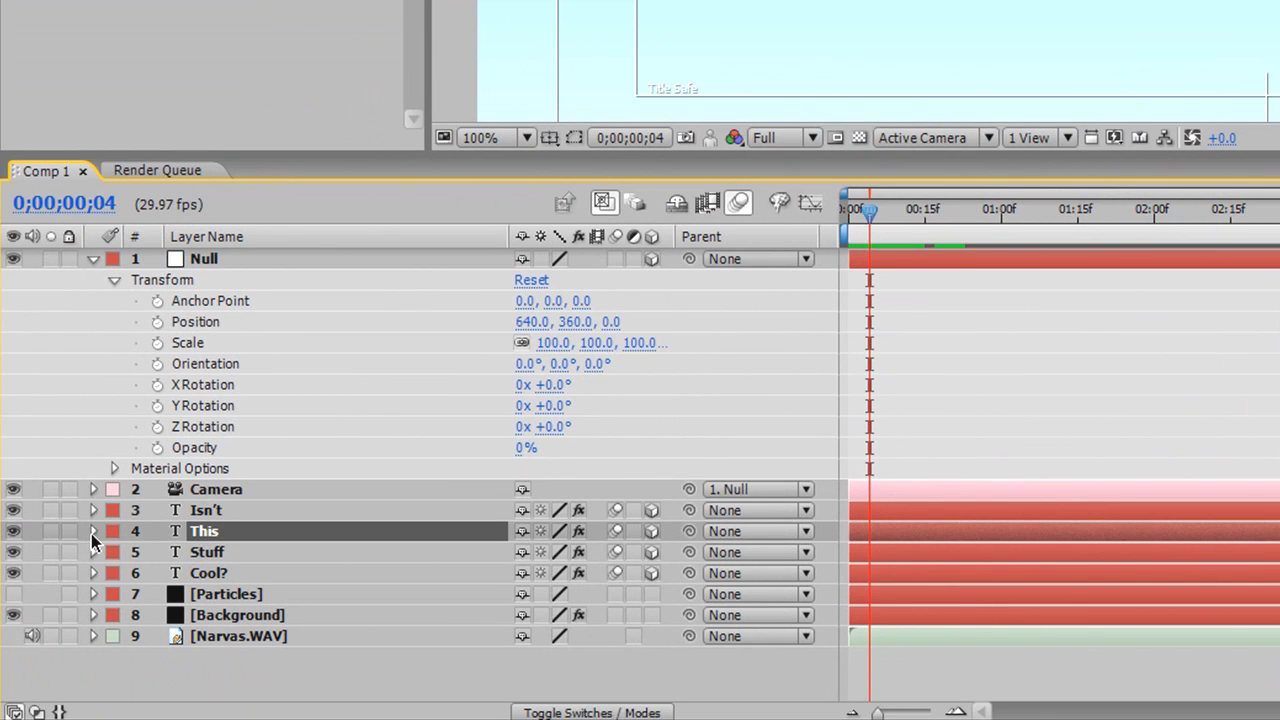
click(93, 531)
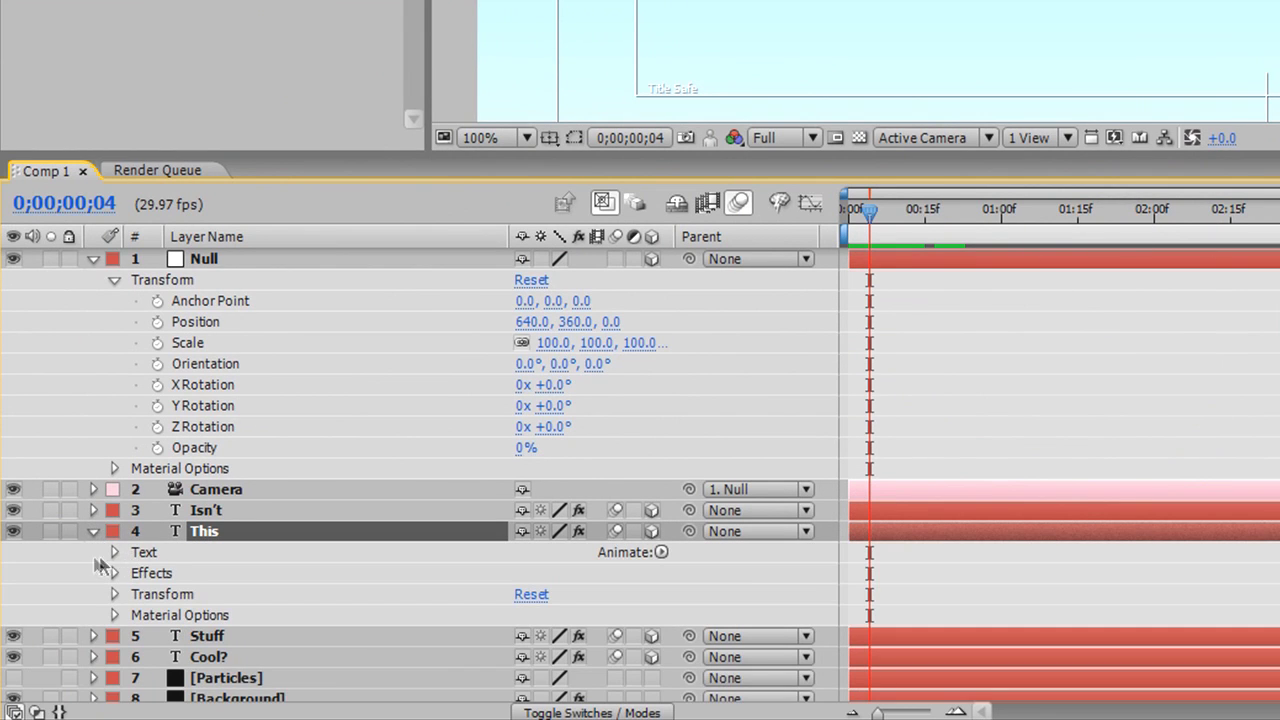
click(114, 594)
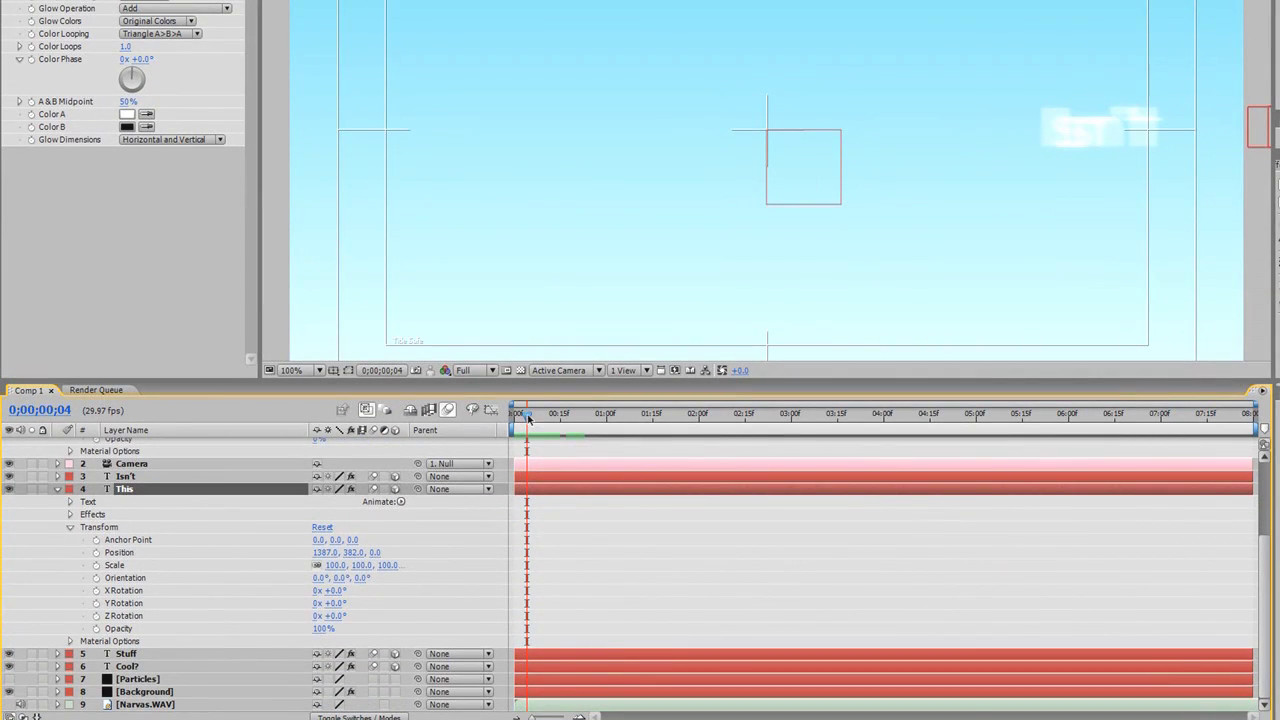
drag(528, 418, 573, 420)
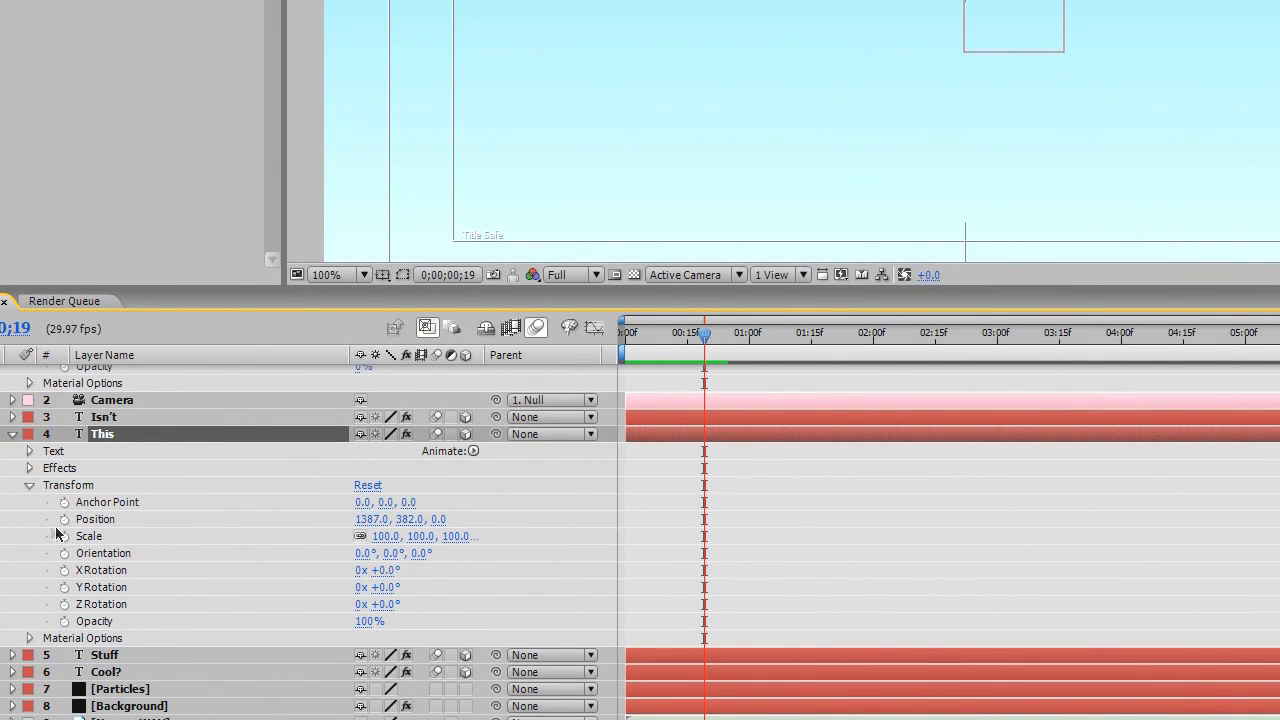
click(65, 519)
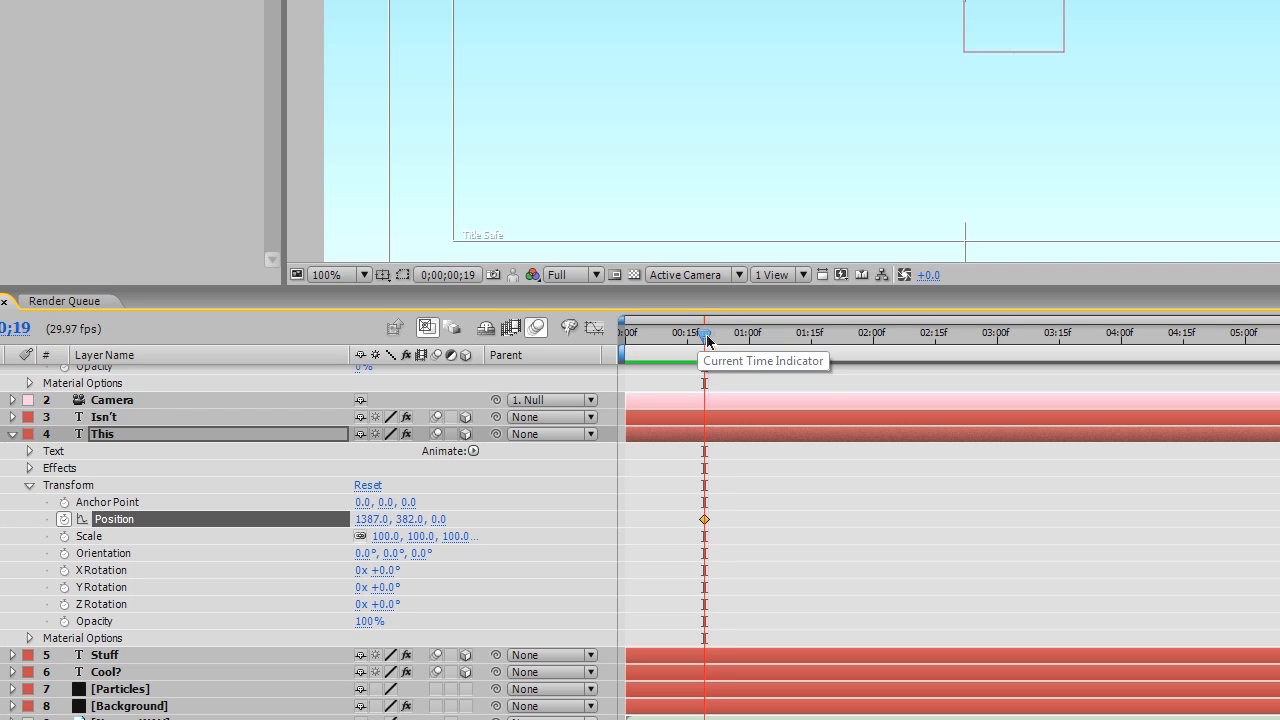
drag(707, 341, 726, 341)
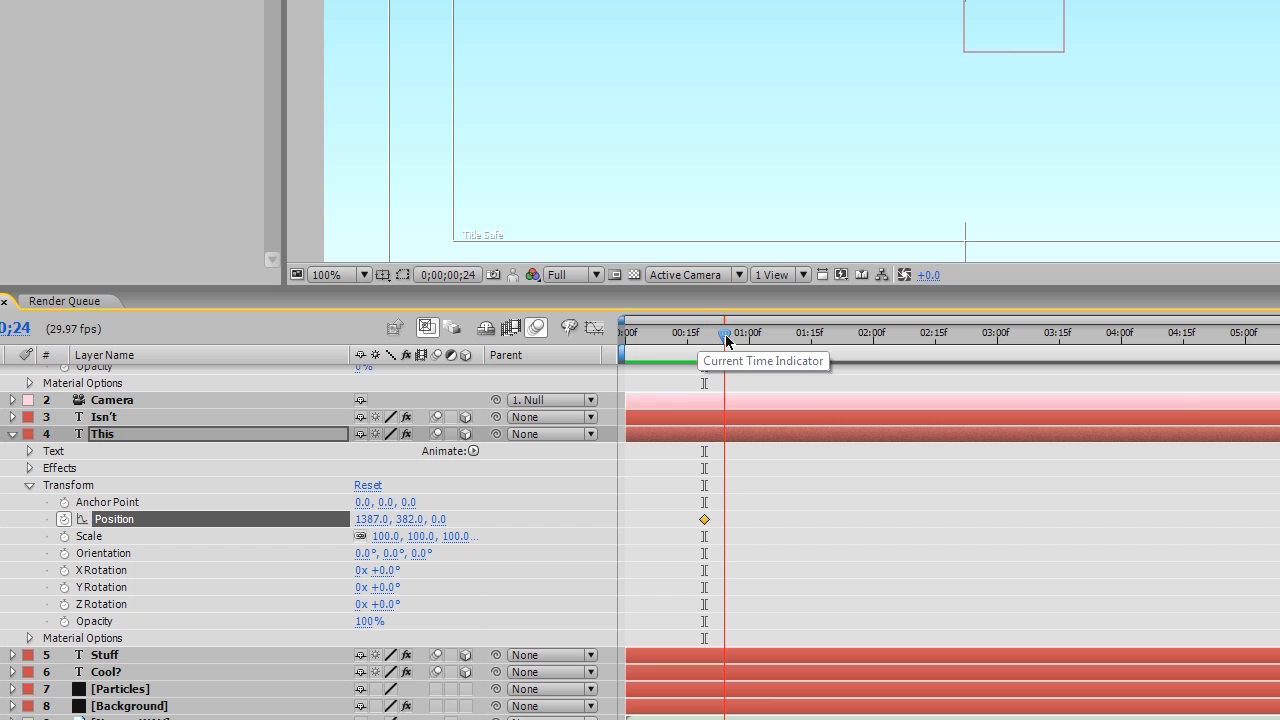